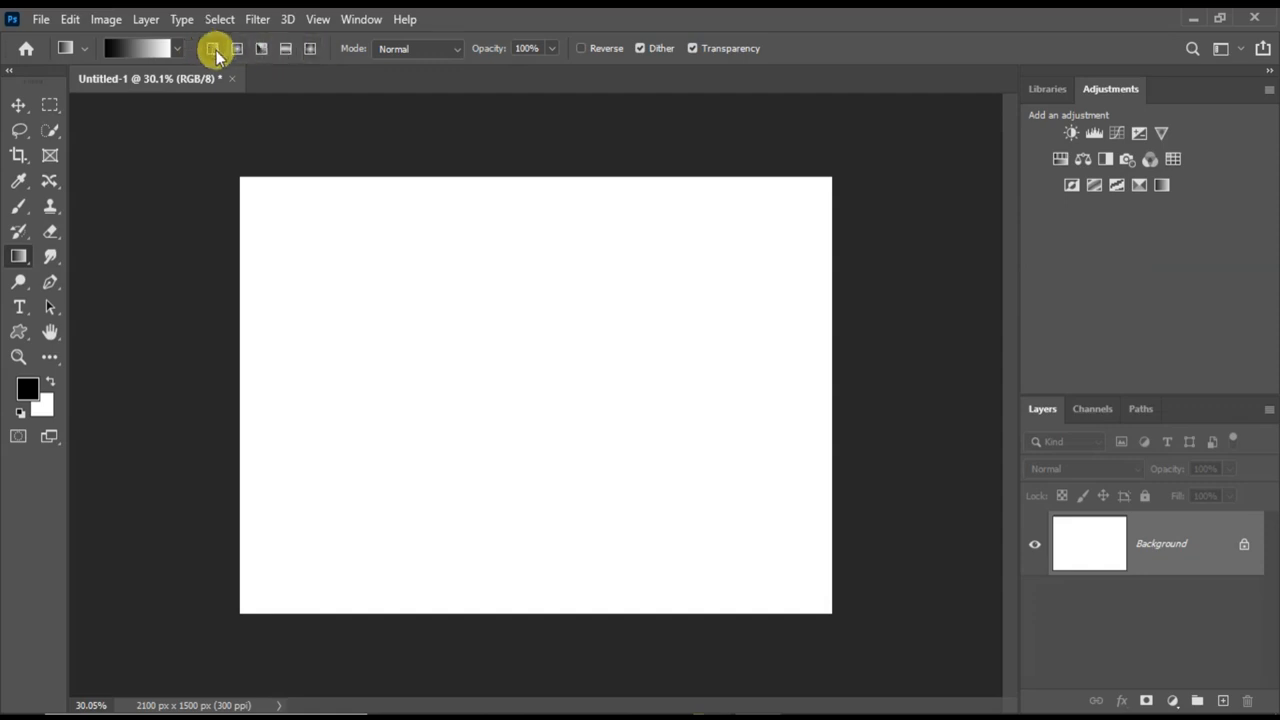
Fill the canvas with a black-to-white linear gradient running diagonally from its upper-left corner to its lower-right corner.
left_click(255, 194)
left_click_drag(266, 216, 820, 586)
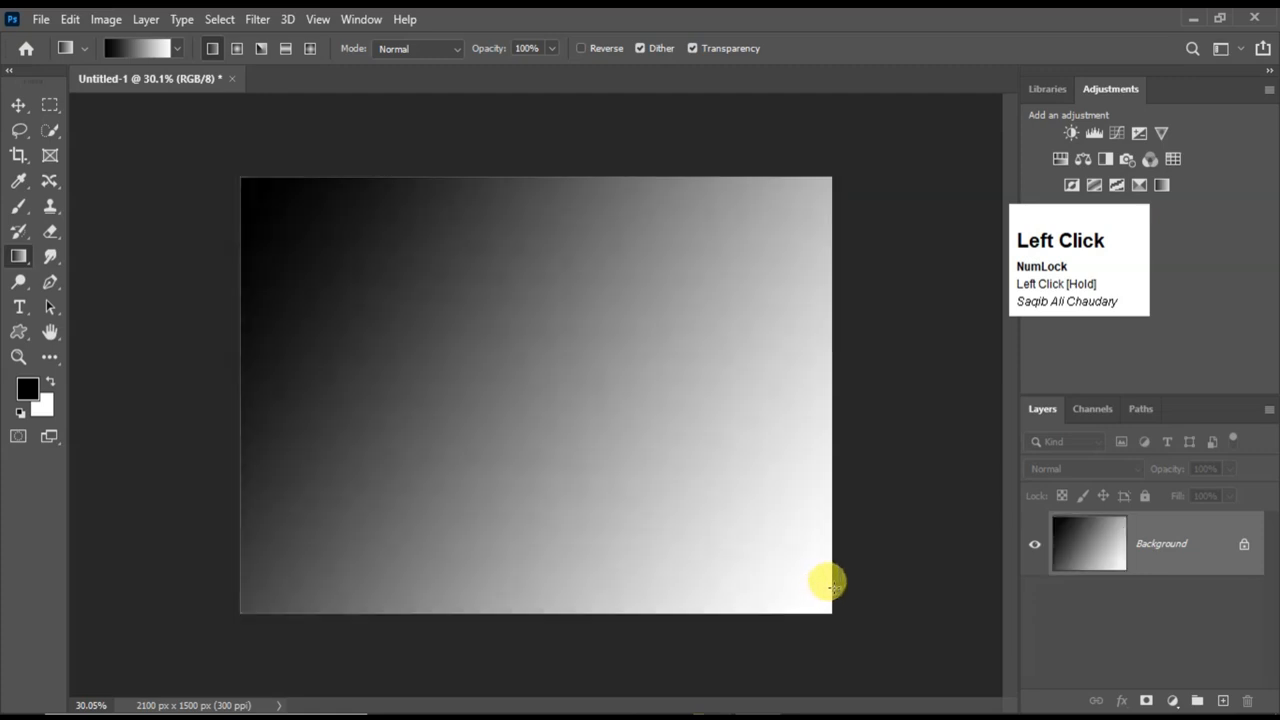
Set the foreground colour to red (ee2828) and return to the Gradient tool.
left_click(27, 398)
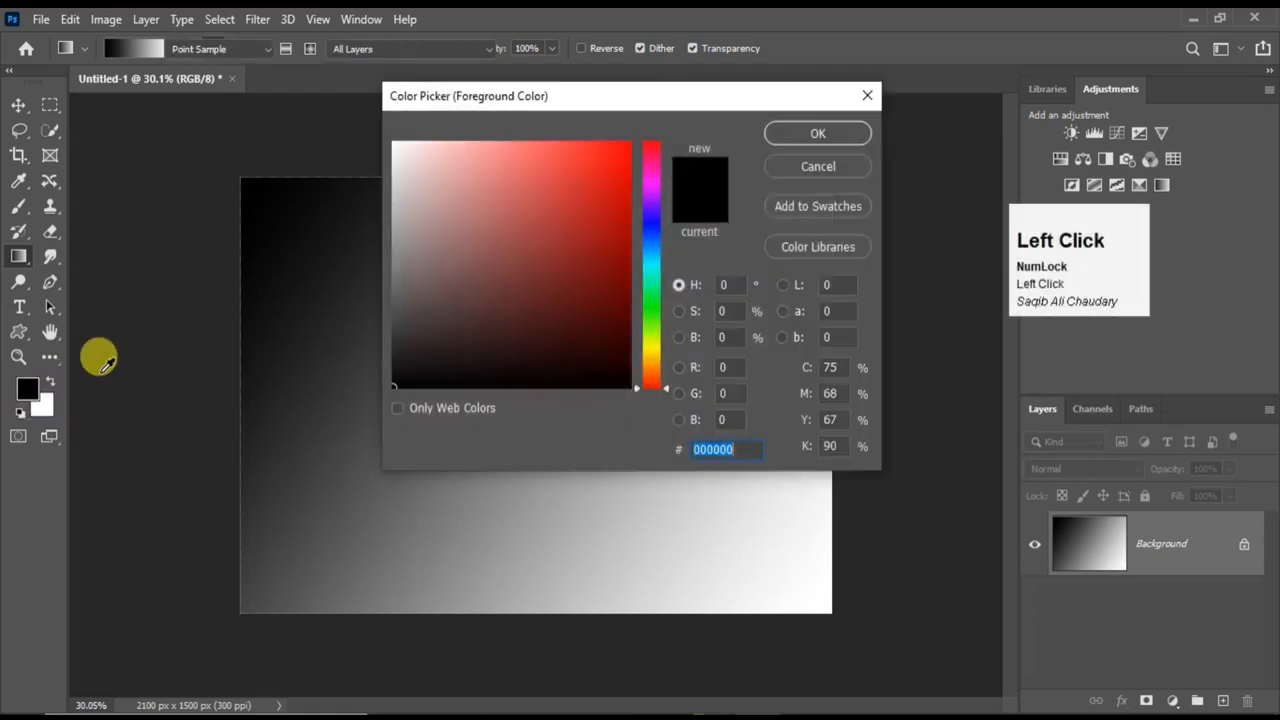
left_click(590, 177)
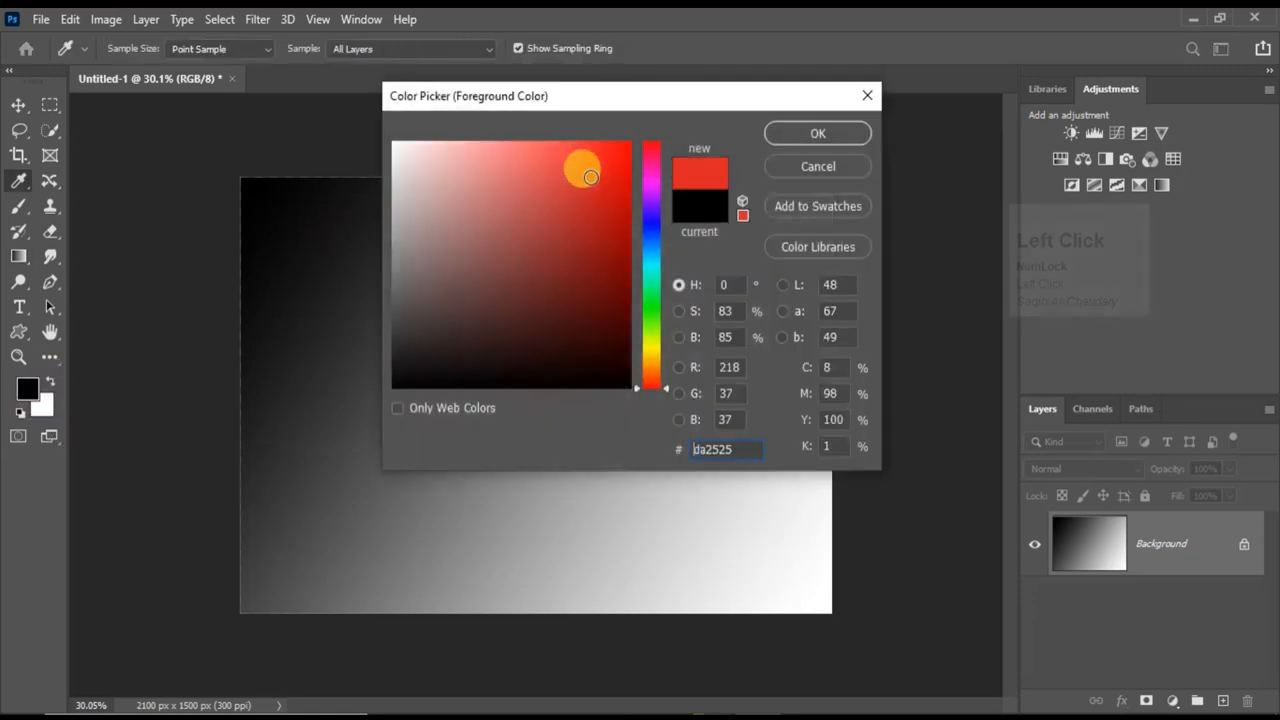
left_click(591, 158)
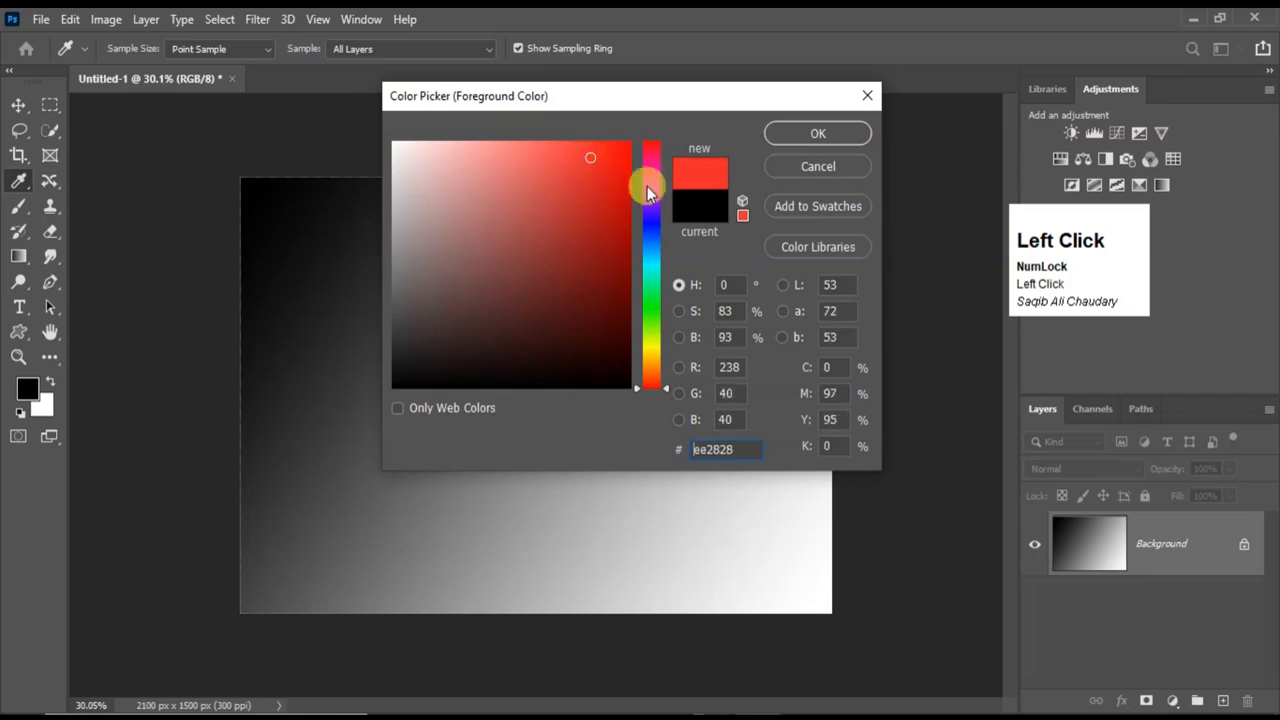
left_click(802, 136)
key("g")
Set the background colour to a light blue with hue 192 and fill the canvas with diagonal red-to-blue linear gradients.
left_click(42, 404)
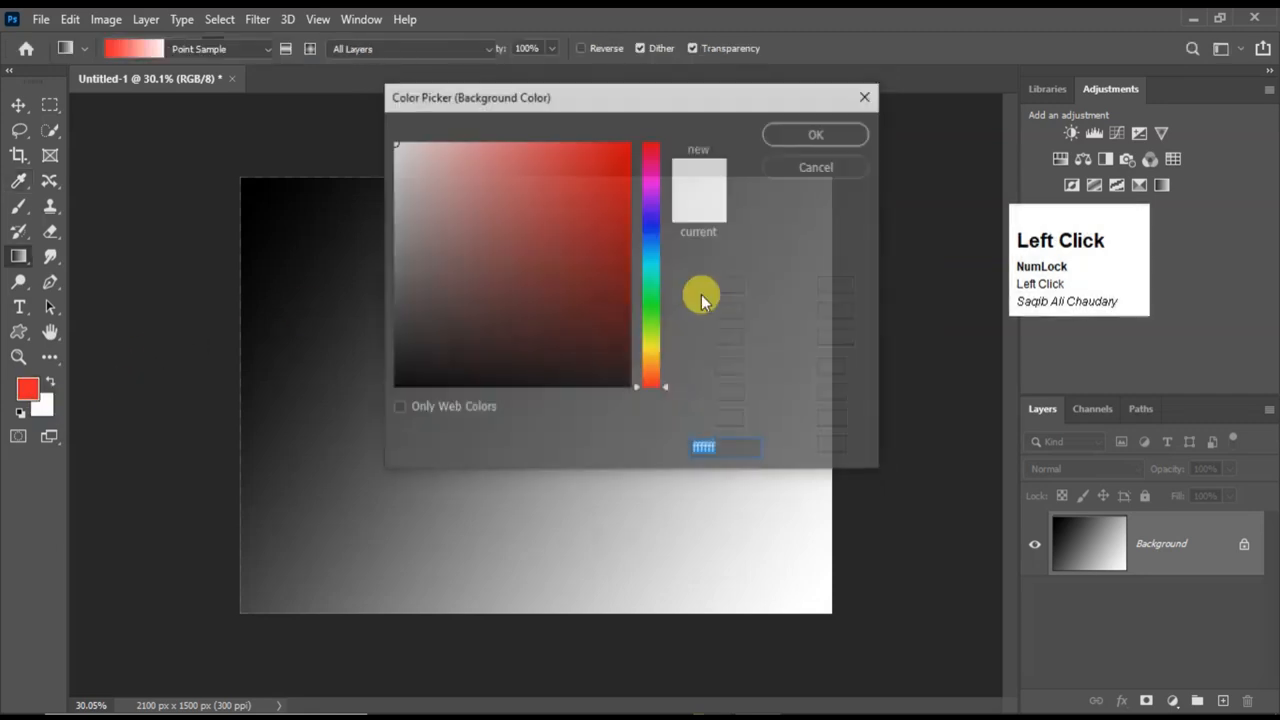
mouse_move(658, 266)
left_mouse_down()
mouse_move(659, 246)
mouse_move(641, 256)
left_mouse_up()
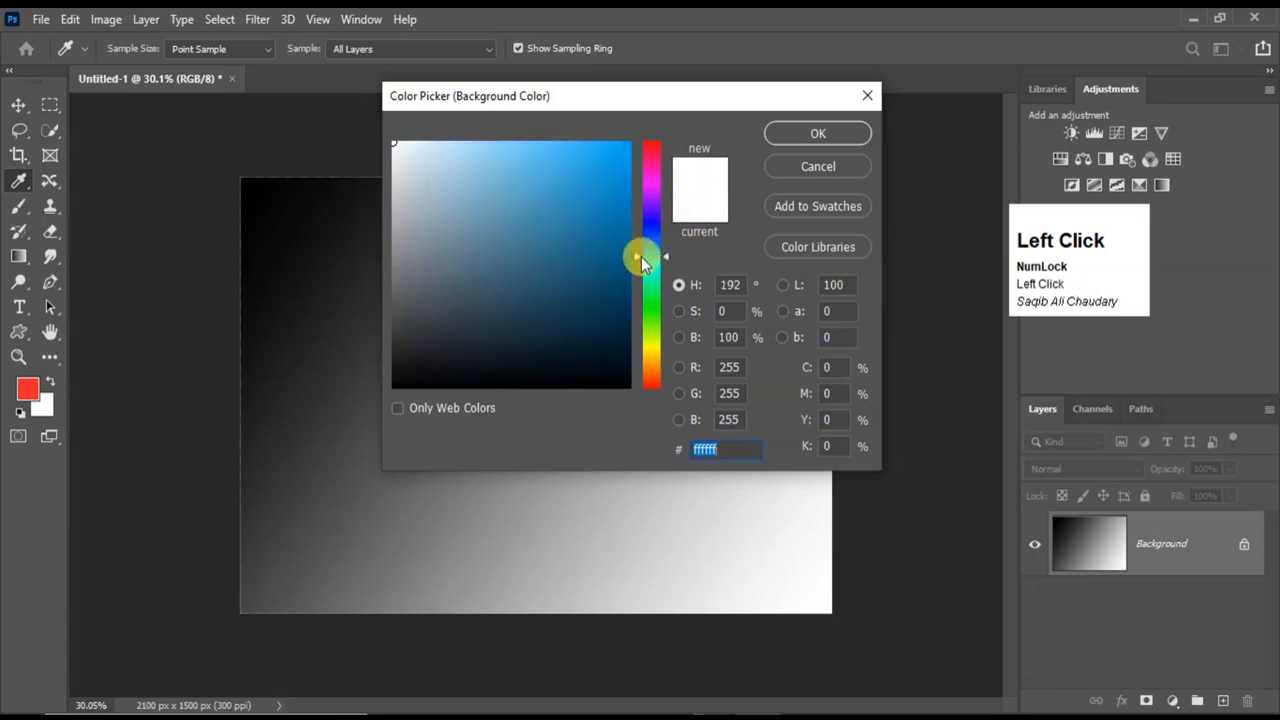
left_click(612, 214)
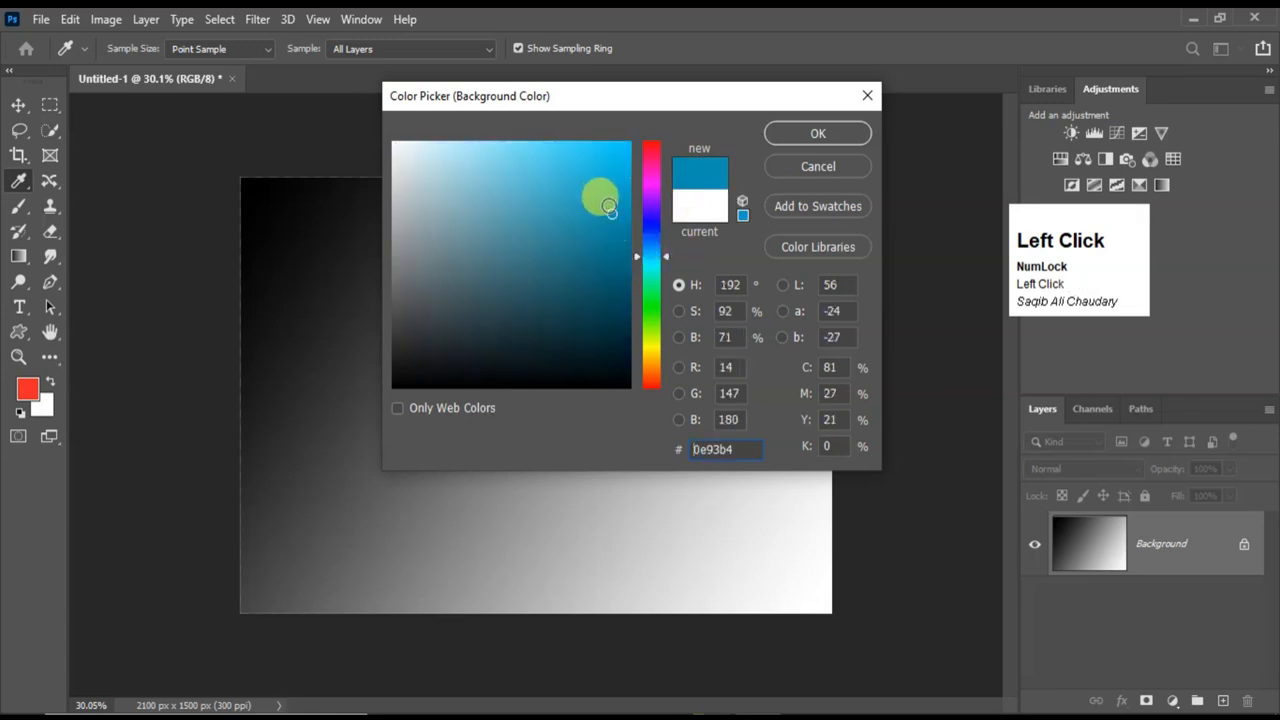
mouse_move(608, 210)
left_mouse_down()
mouse_move(586, 214)
mouse_move(546, 174)
left_mouse_up()
left_click(811, 133)
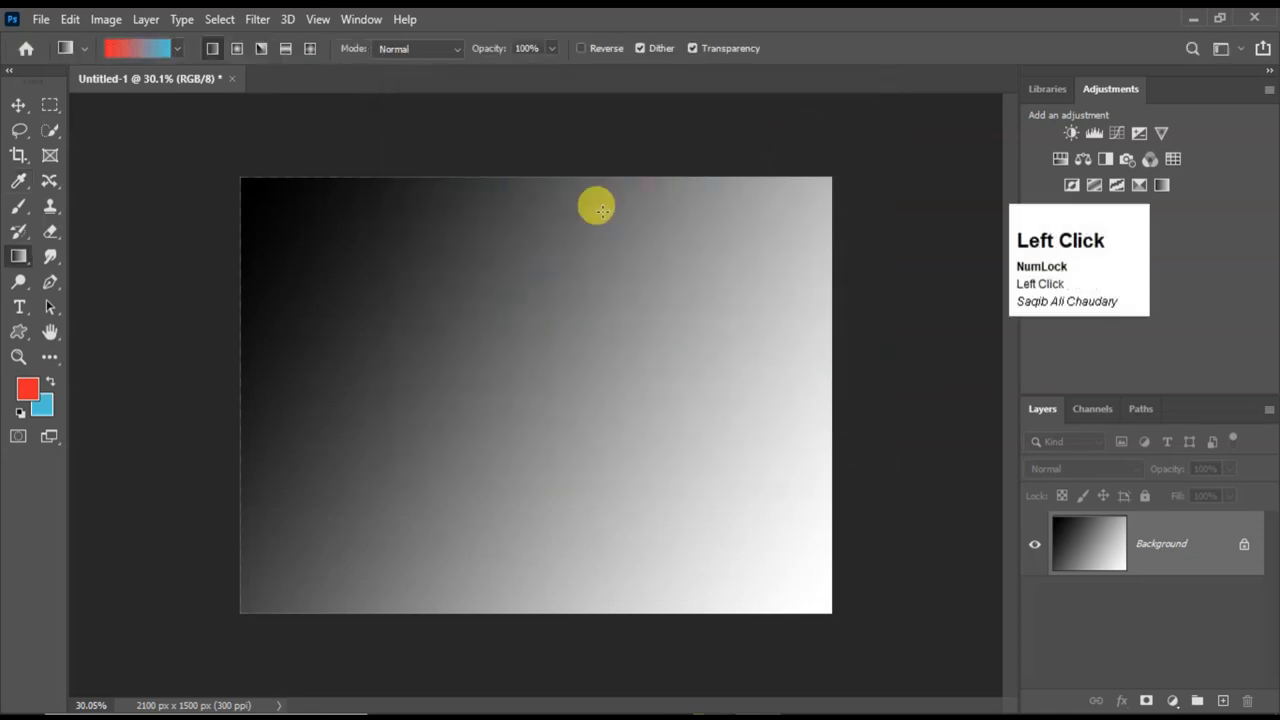
left_click_drag(250, 191, 792, 573)
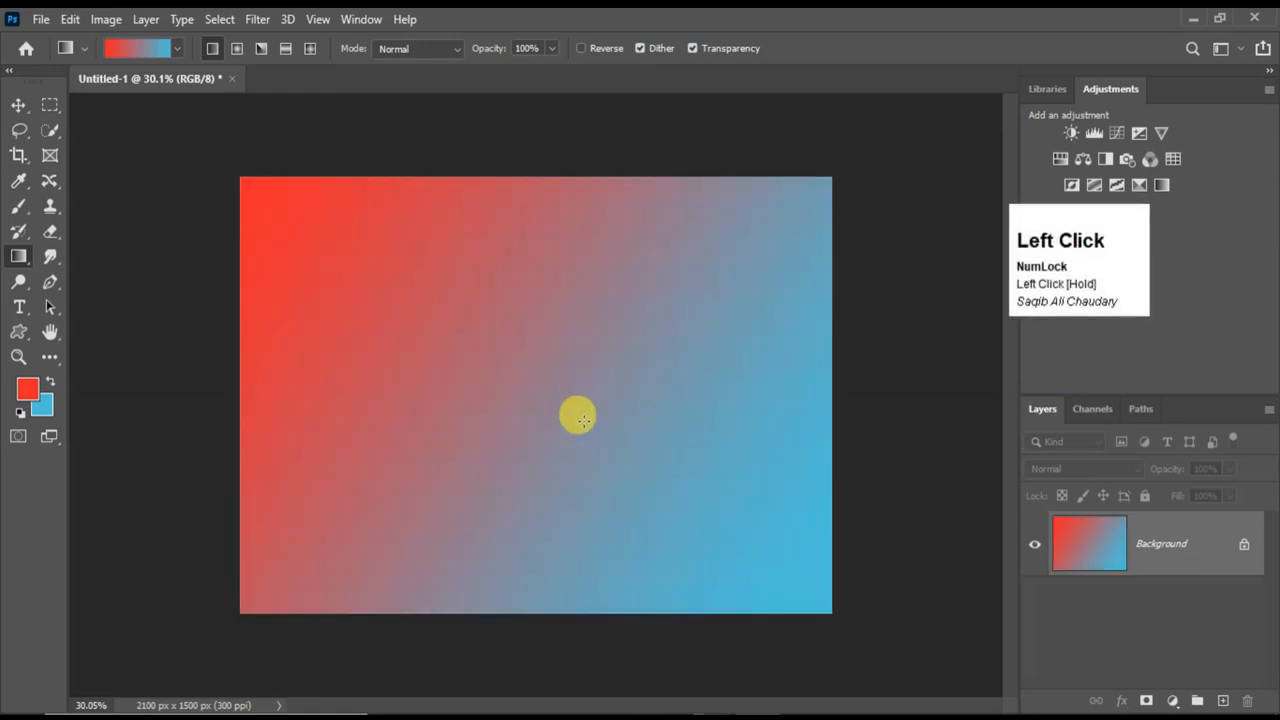
left_click_drag(316, 222, 684, 525)
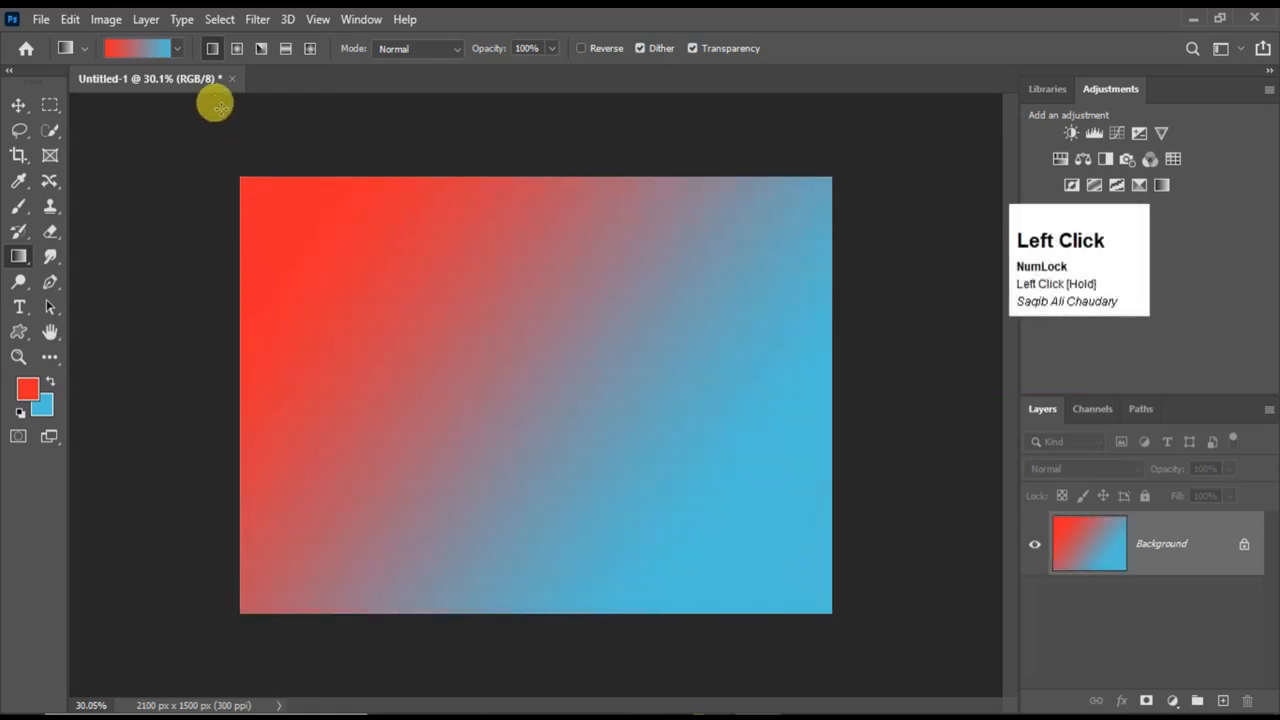
Reset the colours to default black and white and fill the canvas with a diagonal linear gradient from its upper-left corner.
left_click(19, 394)
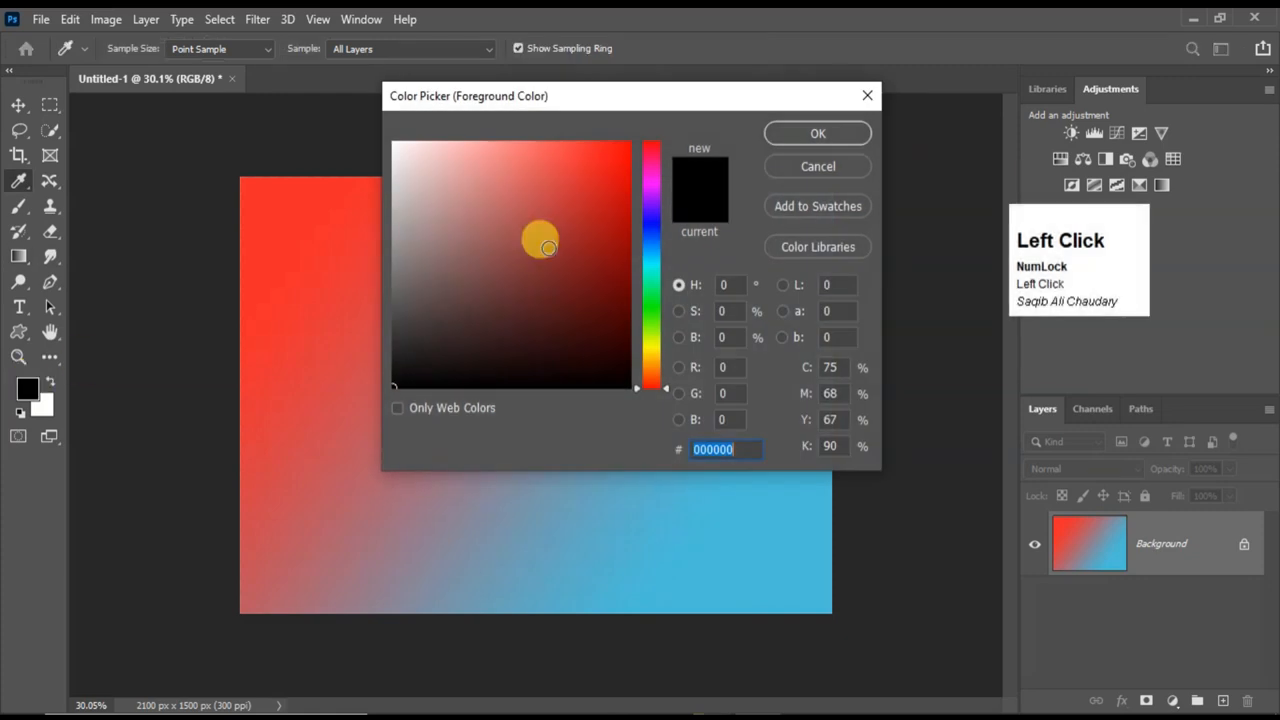
left_click(865, 100)
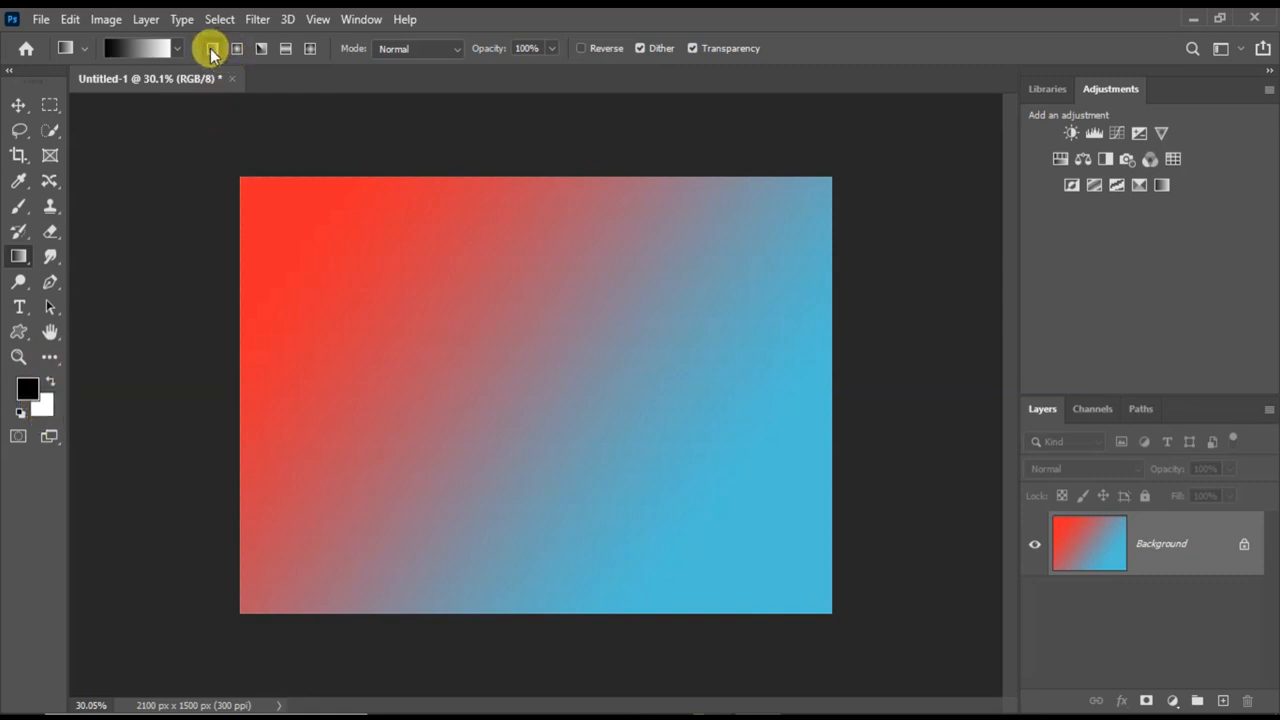
left_click(21, 414)
left_click_drag(246, 197, 779, 571)
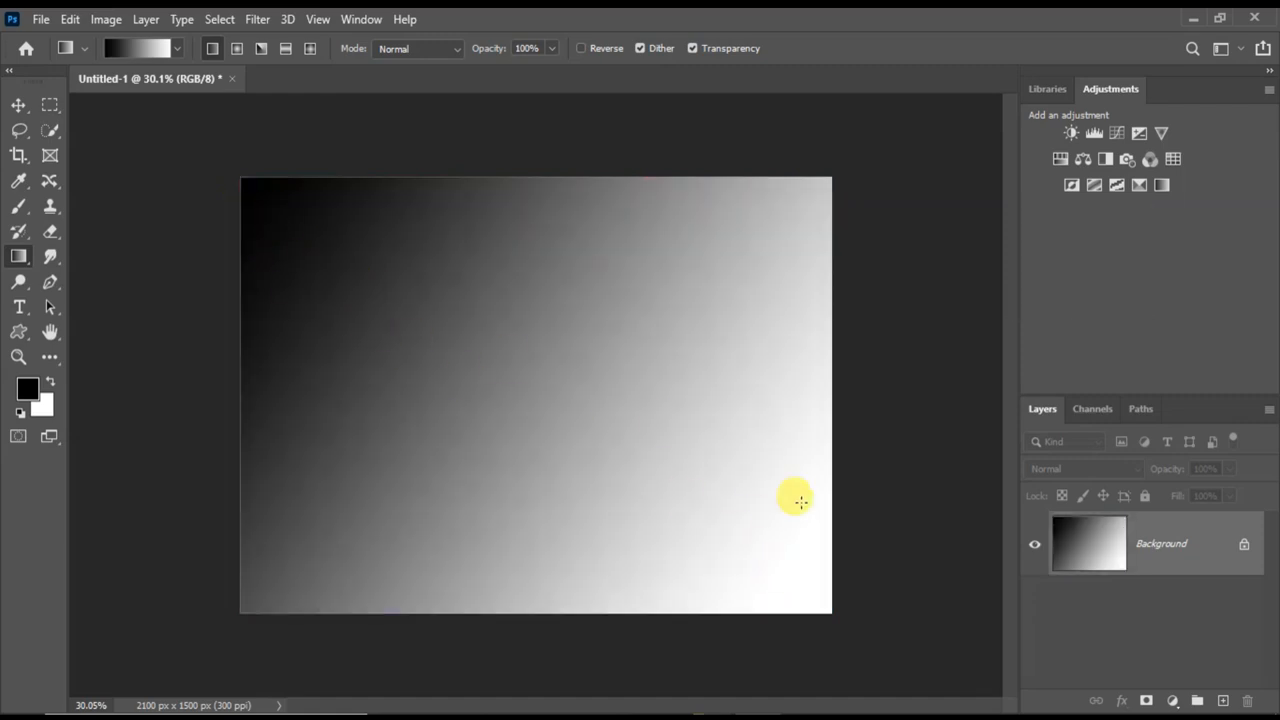
Choose the Radial Gradient style and draw black-to-white radial gradients of various sizes at different spots on the canvas.
left_click(237, 48)
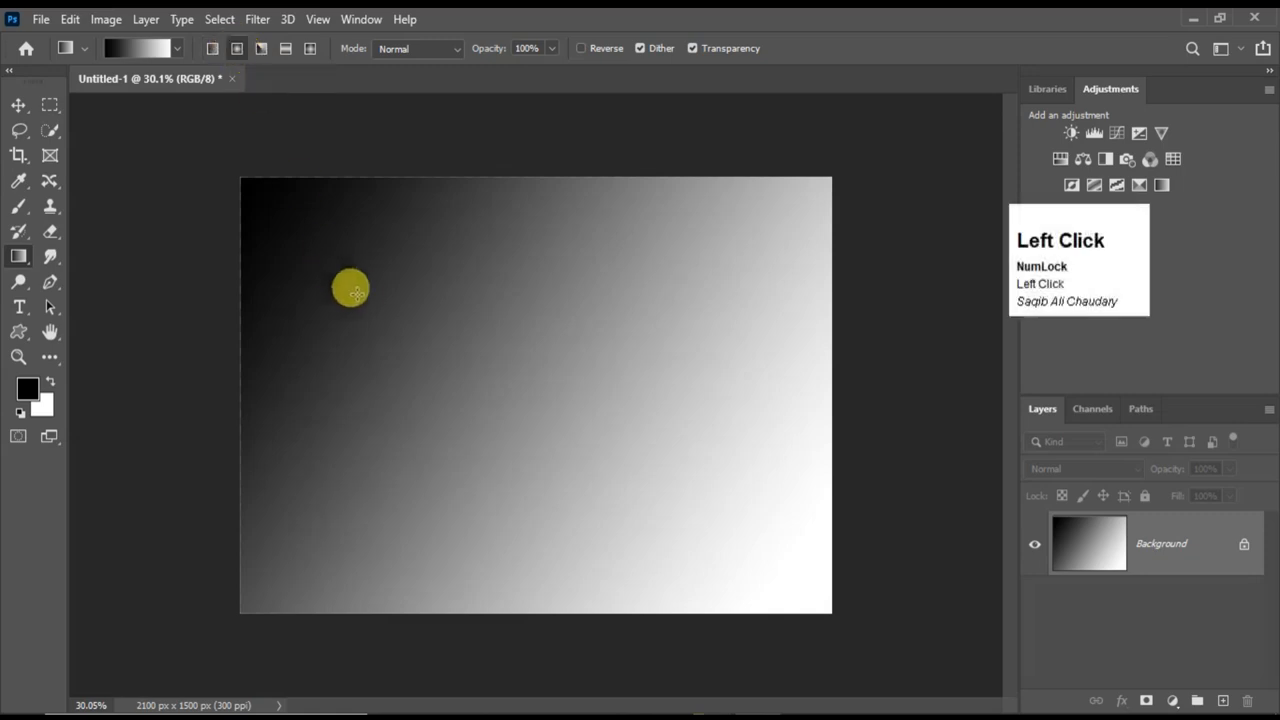
mouse_move(287, 214)
left_mouse_down()
mouse_move(780, 586)
mouse_move(806, 583)
left_mouse_up()
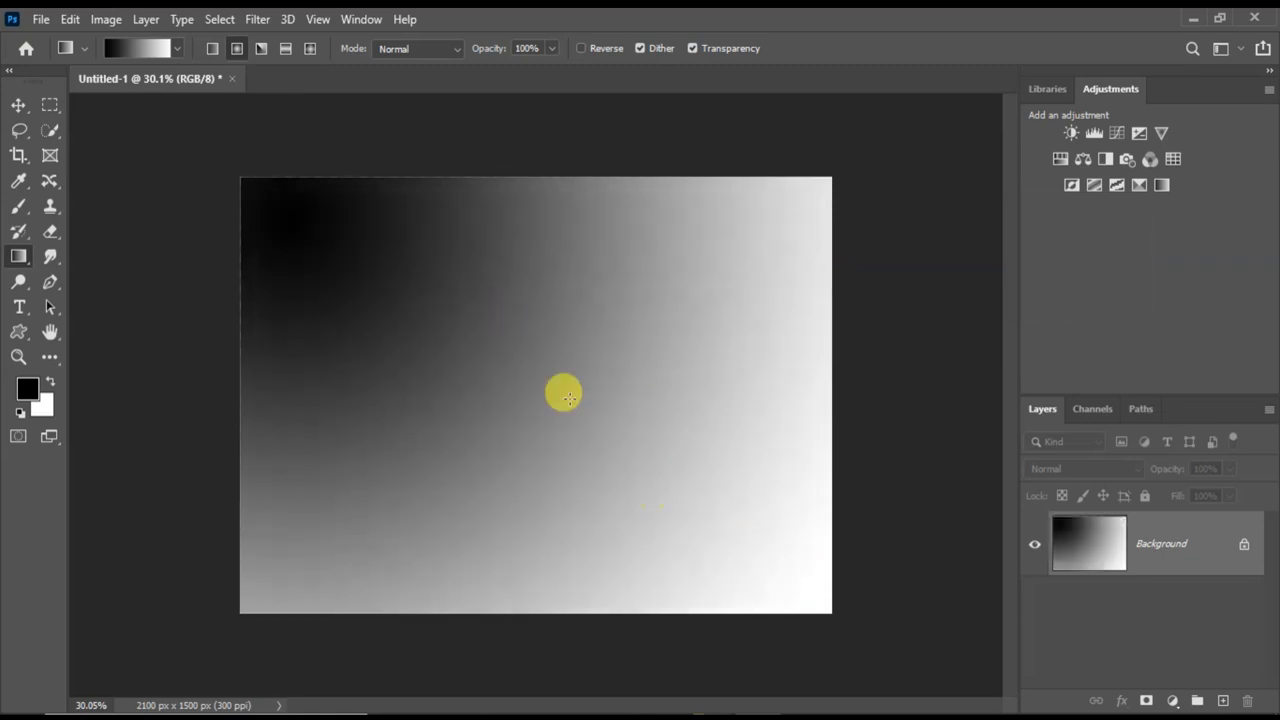
left_click_drag(470, 330, 552, 383)
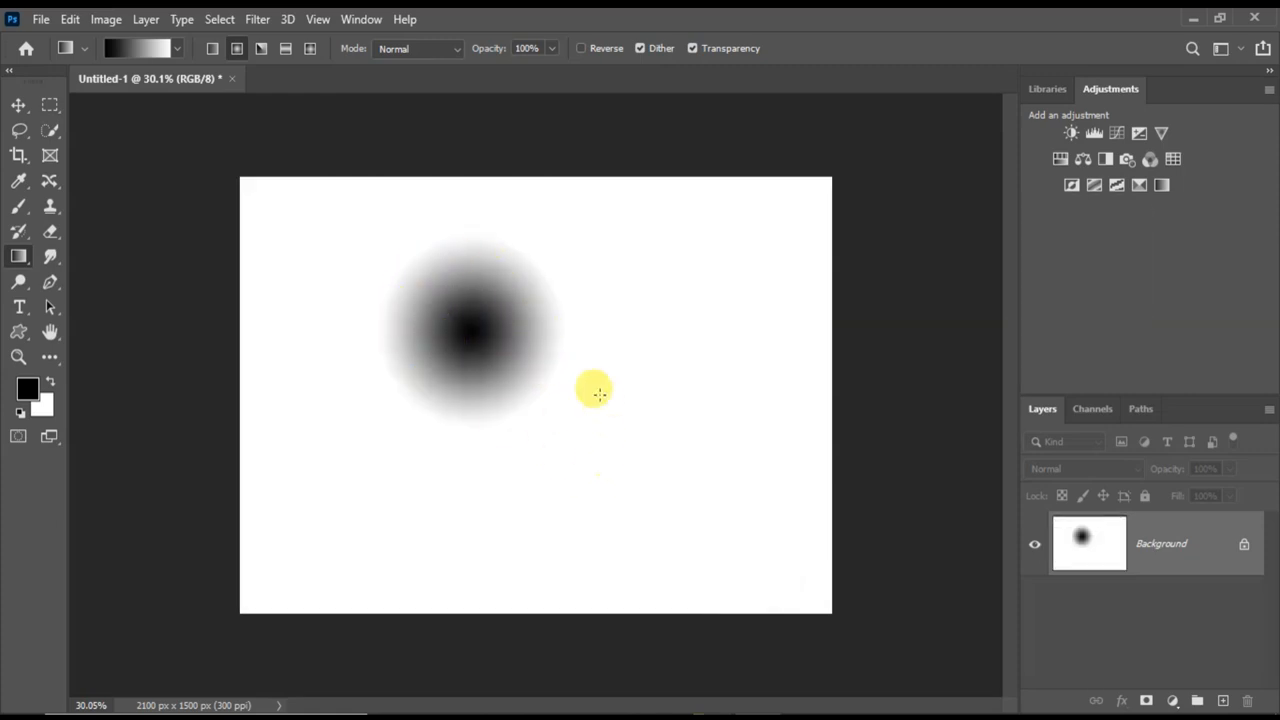
left_click_drag(600, 328, 678, 401)
left_click_drag(392, 356, 419, 391)
left_click_drag(509, 356, 510, 357)
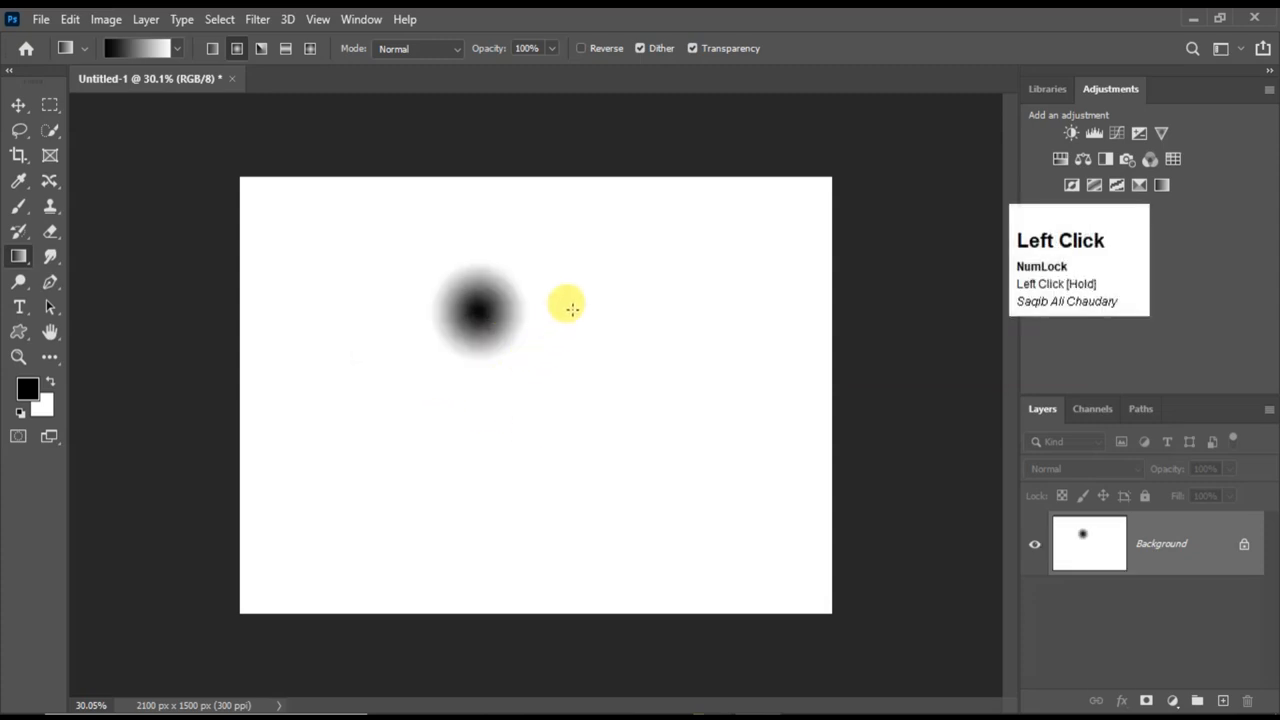
left_click_drag(634, 358, 635, 359)
left_click_drag(523, 409, 628, 470)
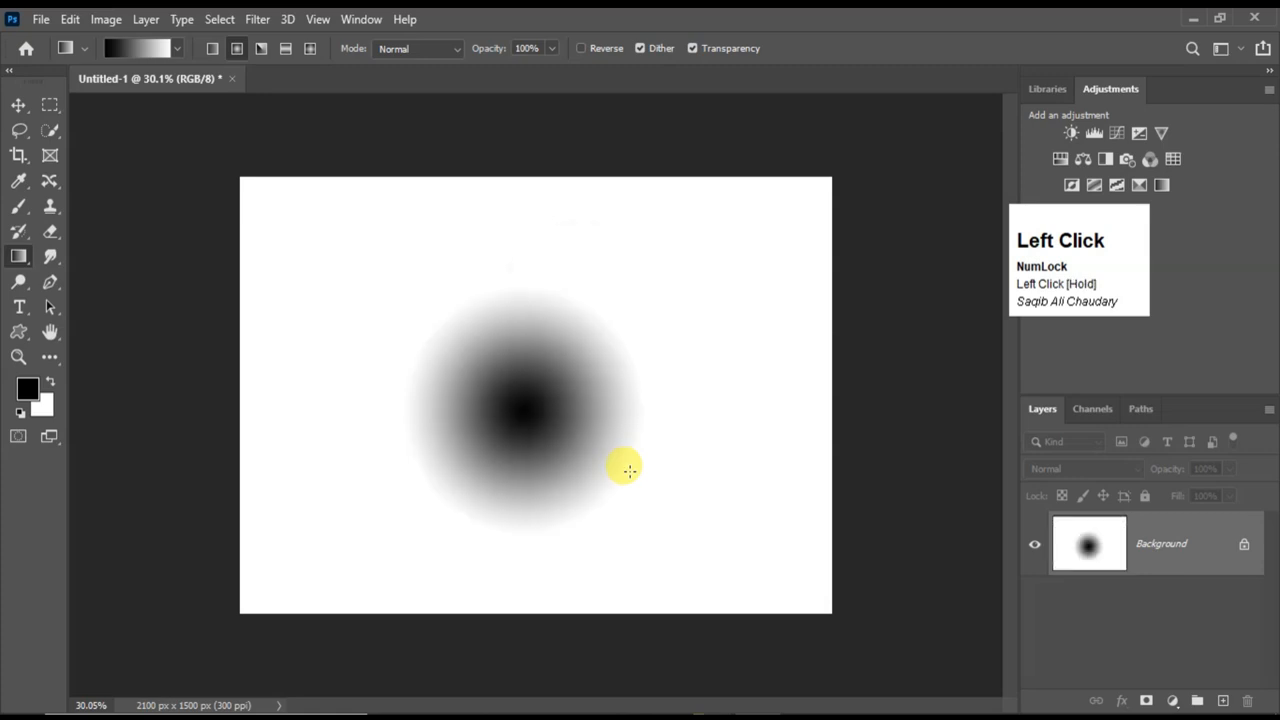
left_click_drag(374, 240, 449, 283)
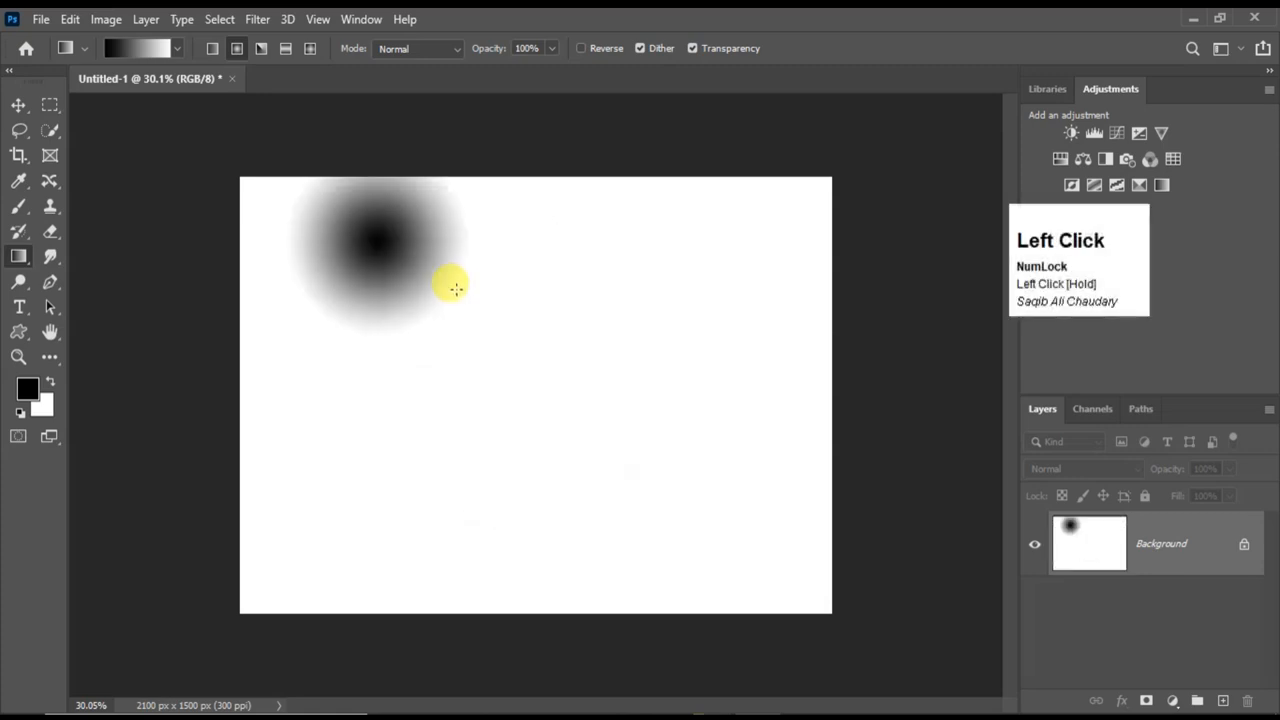
left_click_drag(577, 311, 668, 367)
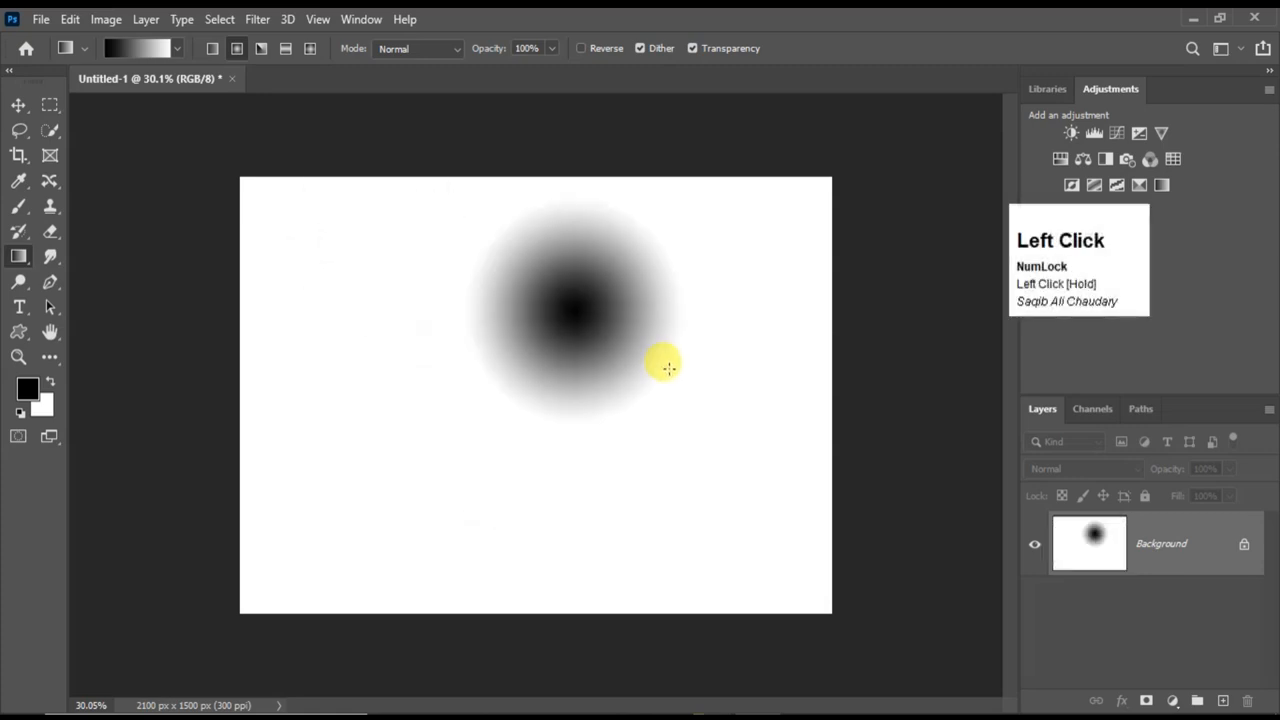
key("ctrl+z")
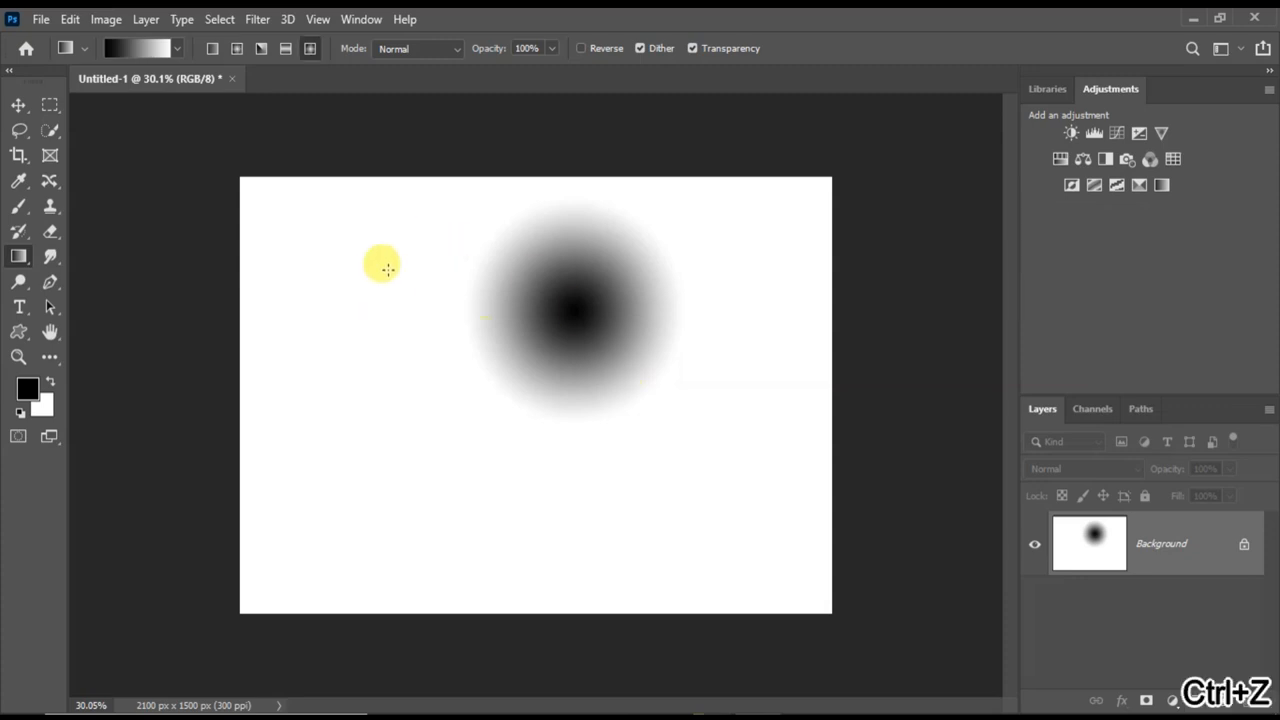
Set the foreground colour to bright red (f60d0d).
left_click(33, 394)
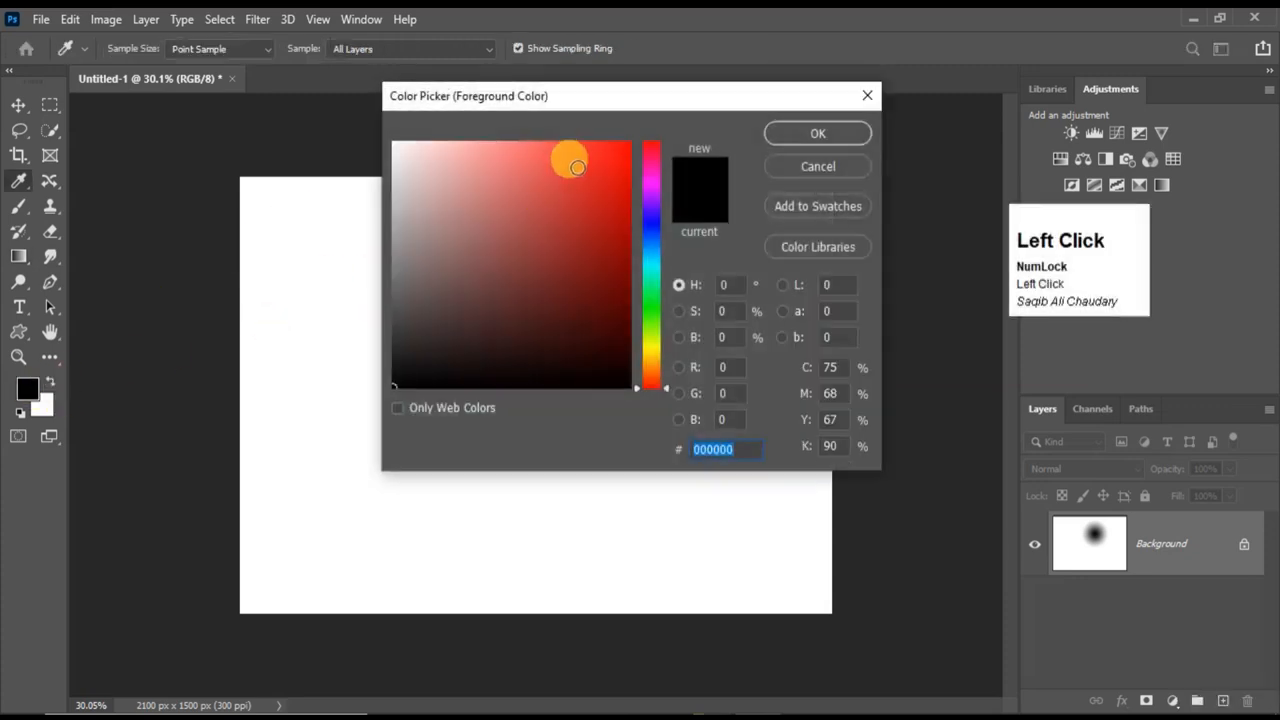
left_click(593, 160)
left_click(618, 150)
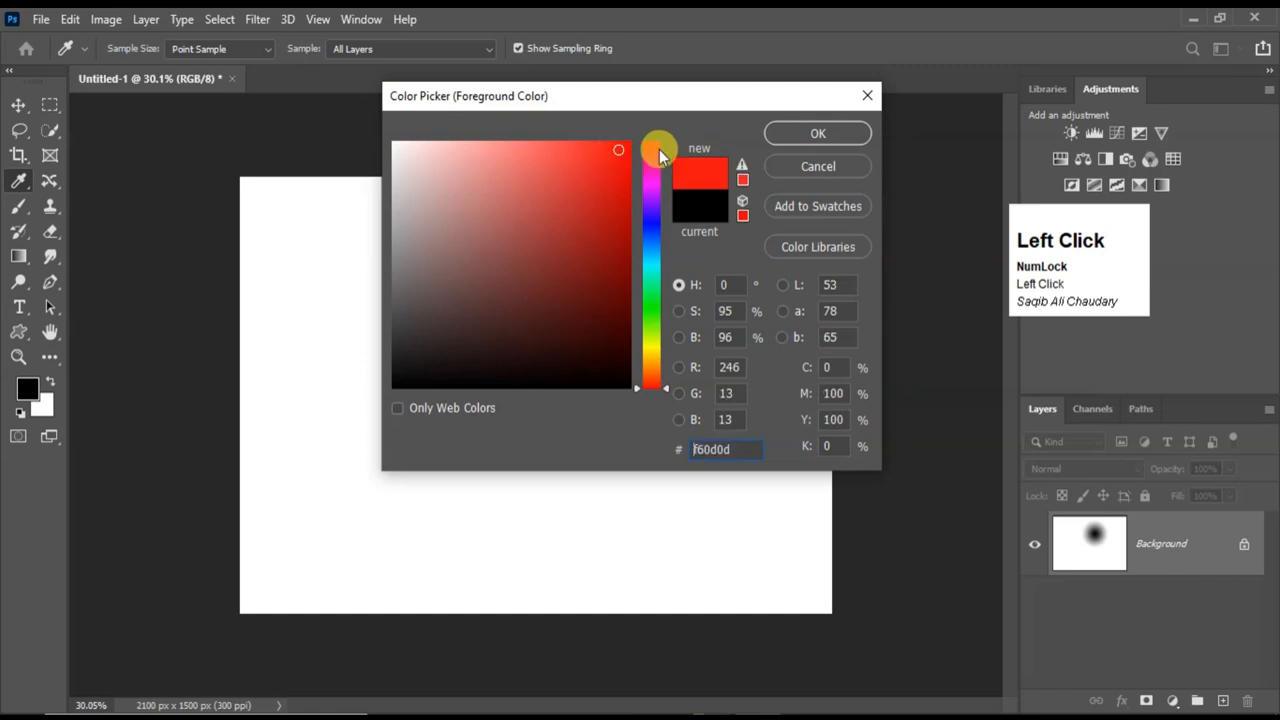
left_click(793, 135)
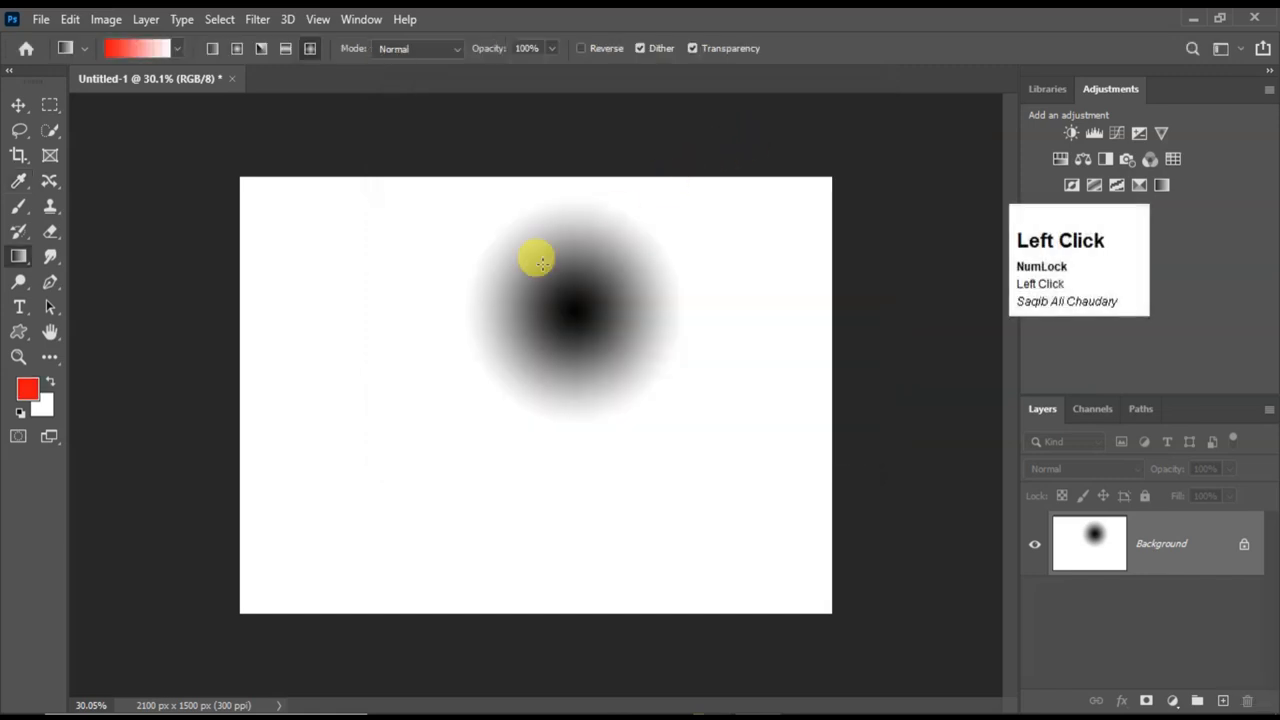
Set the background colour to deep blue (2210d0).
left_click(45, 402)
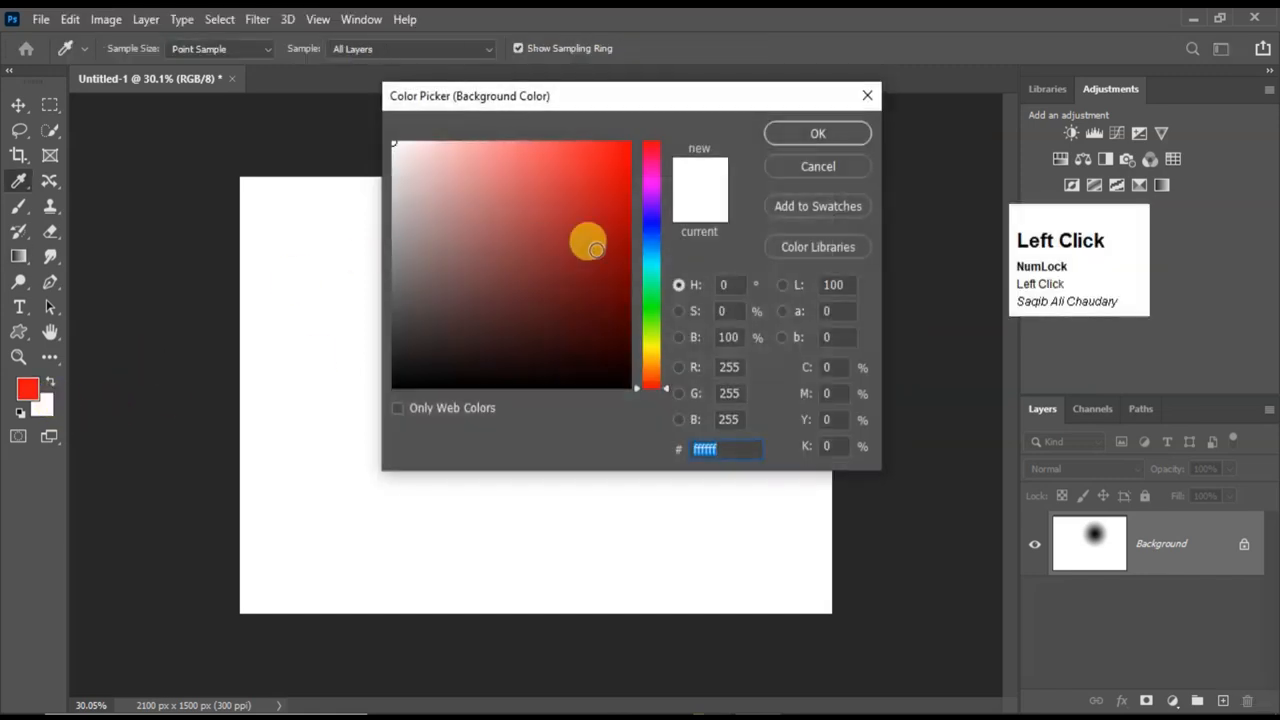
left_click_drag(648, 340, 649, 220)
left_click(612, 187)
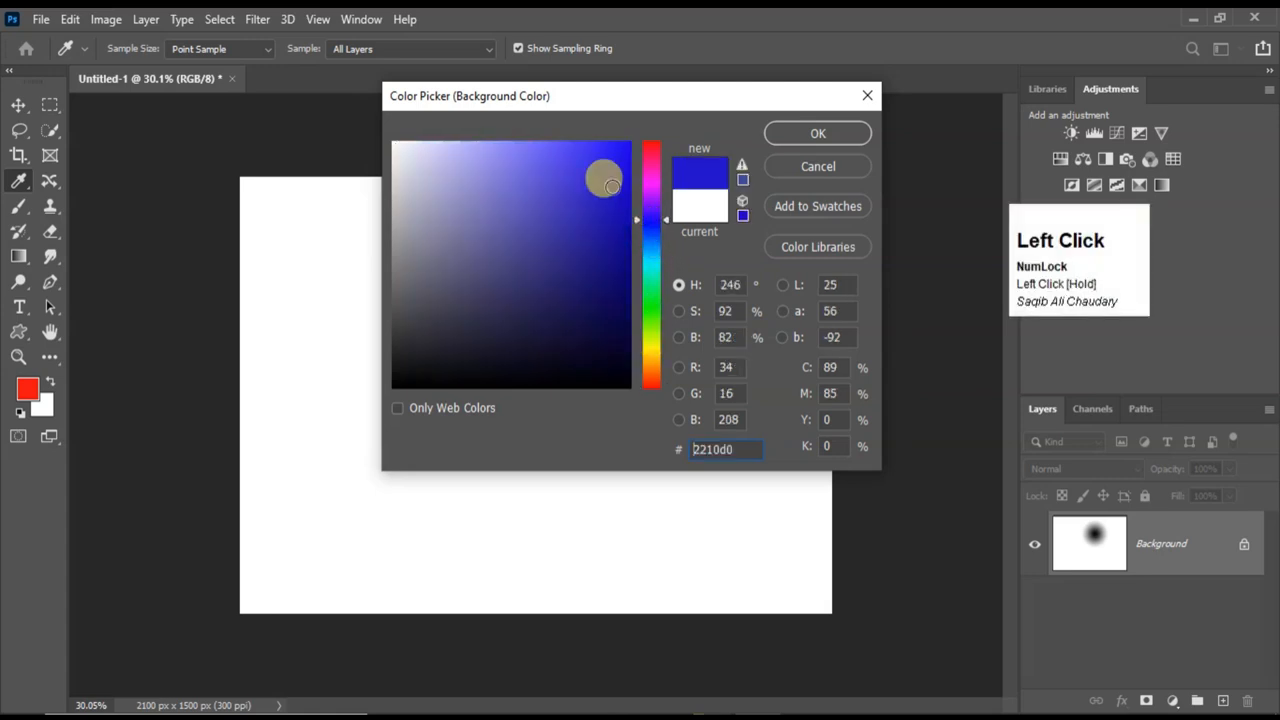
left_click(797, 134)
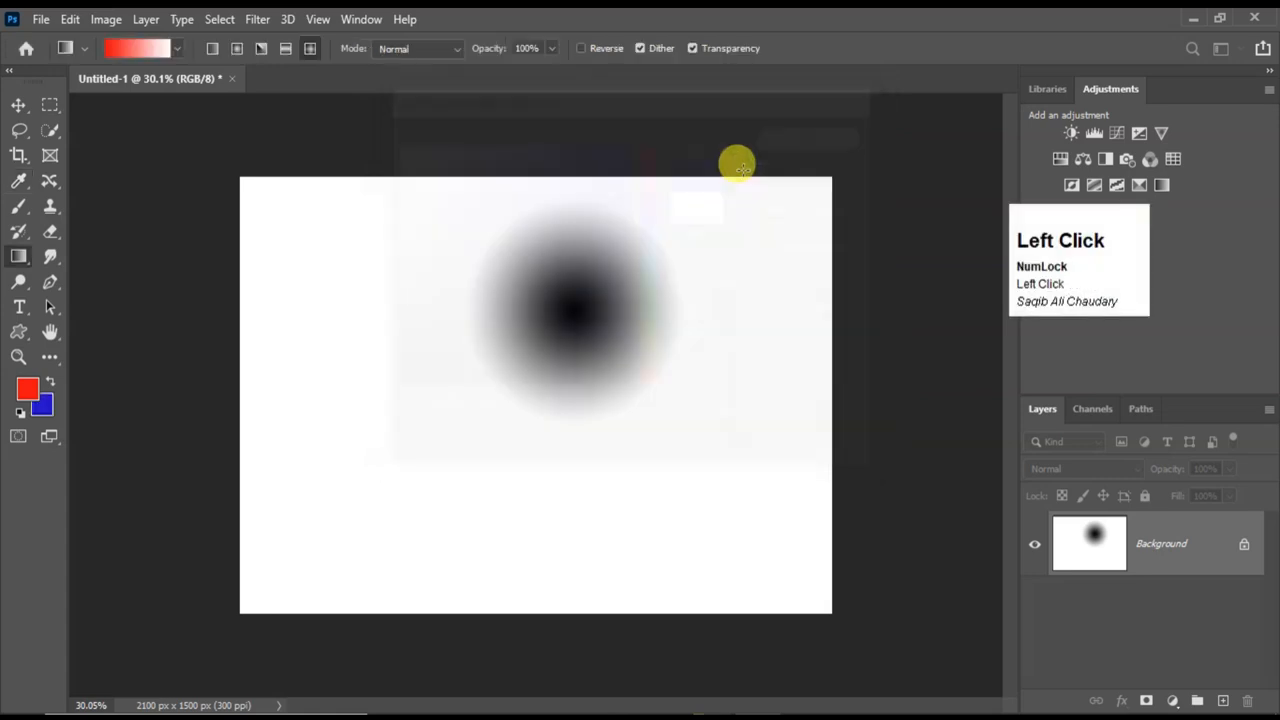
Fill the canvas with a red-to-blue Angle Gradient from the upper-left area diagonally toward the lower-right corner.
left_click(262, 50)
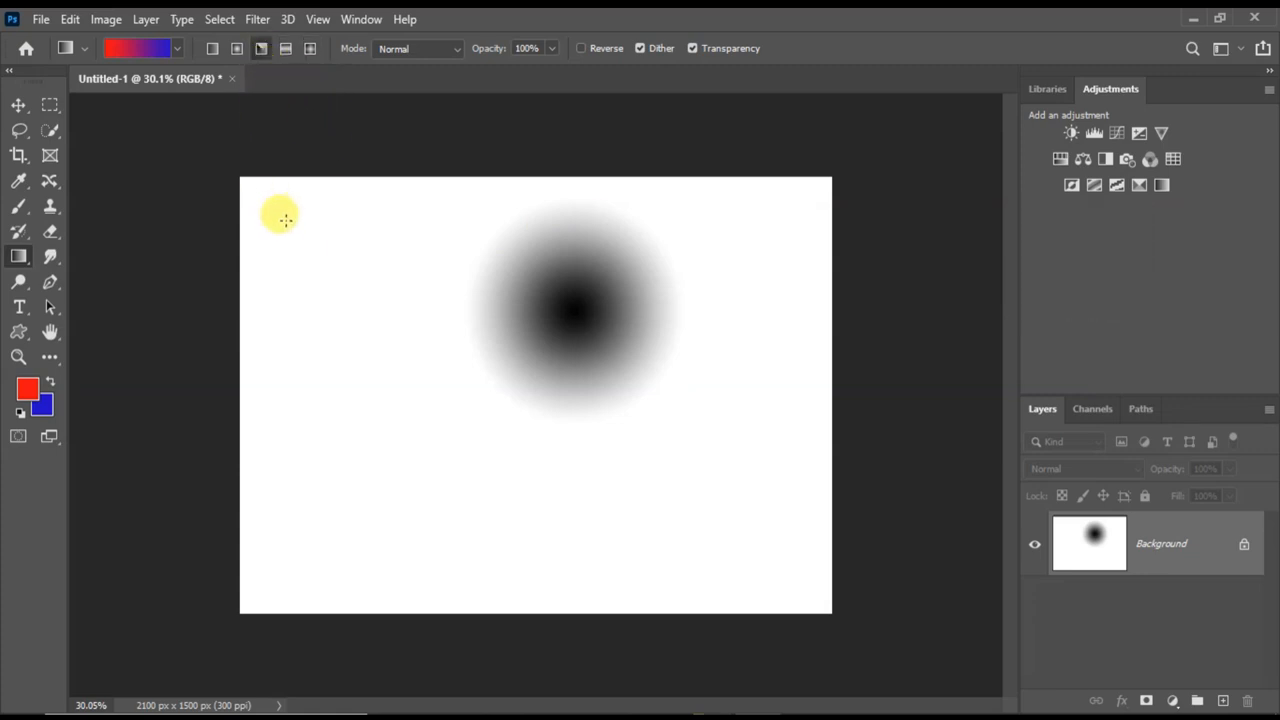
left_click_drag(392, 300, 794, 550)
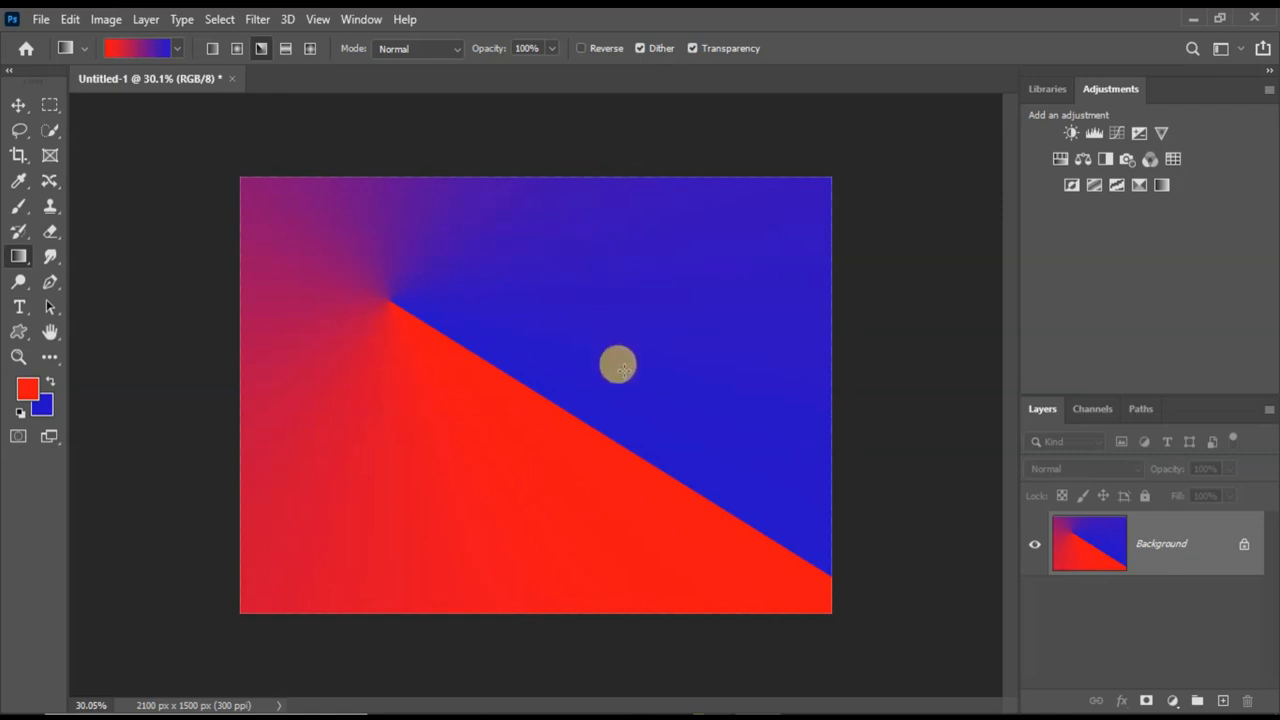
Draw red-to-blue Reflected Gradients: from the canvas centre upward, diagonally from the upper-left corner, and from the centre to the left edge.
left_click(288, 55)
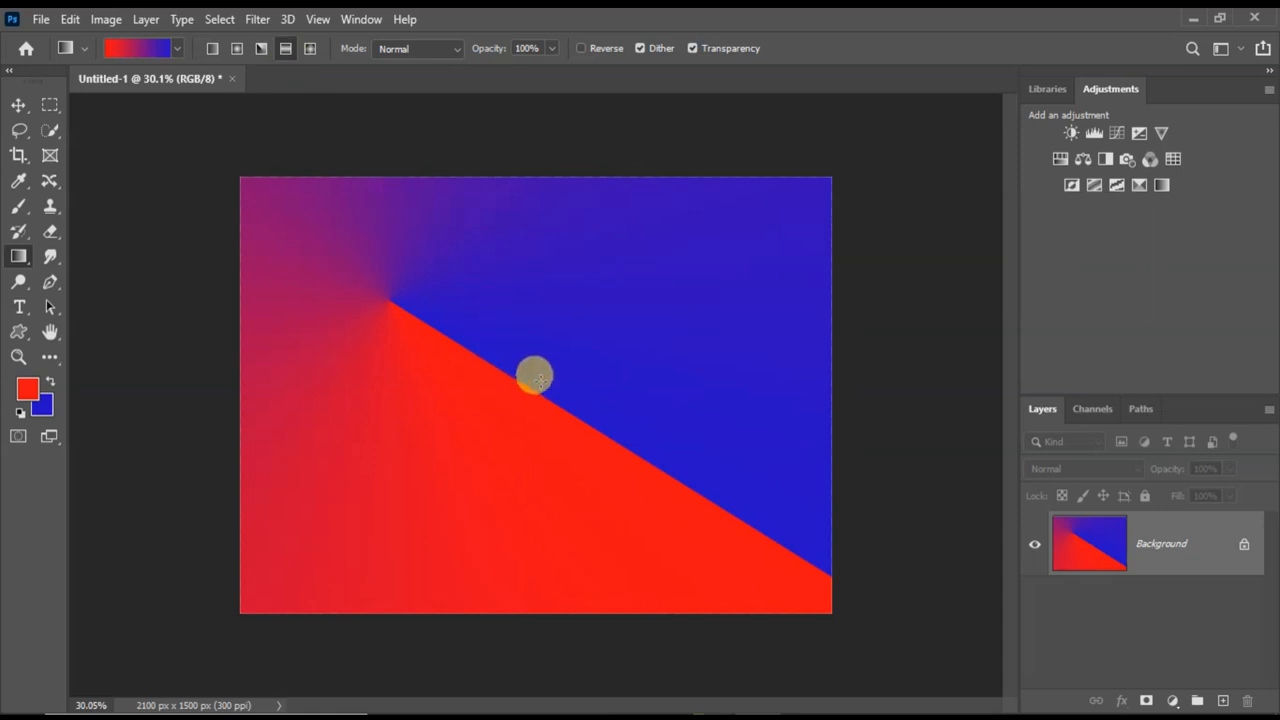
left_click_drag(534, 381, 540, 190)
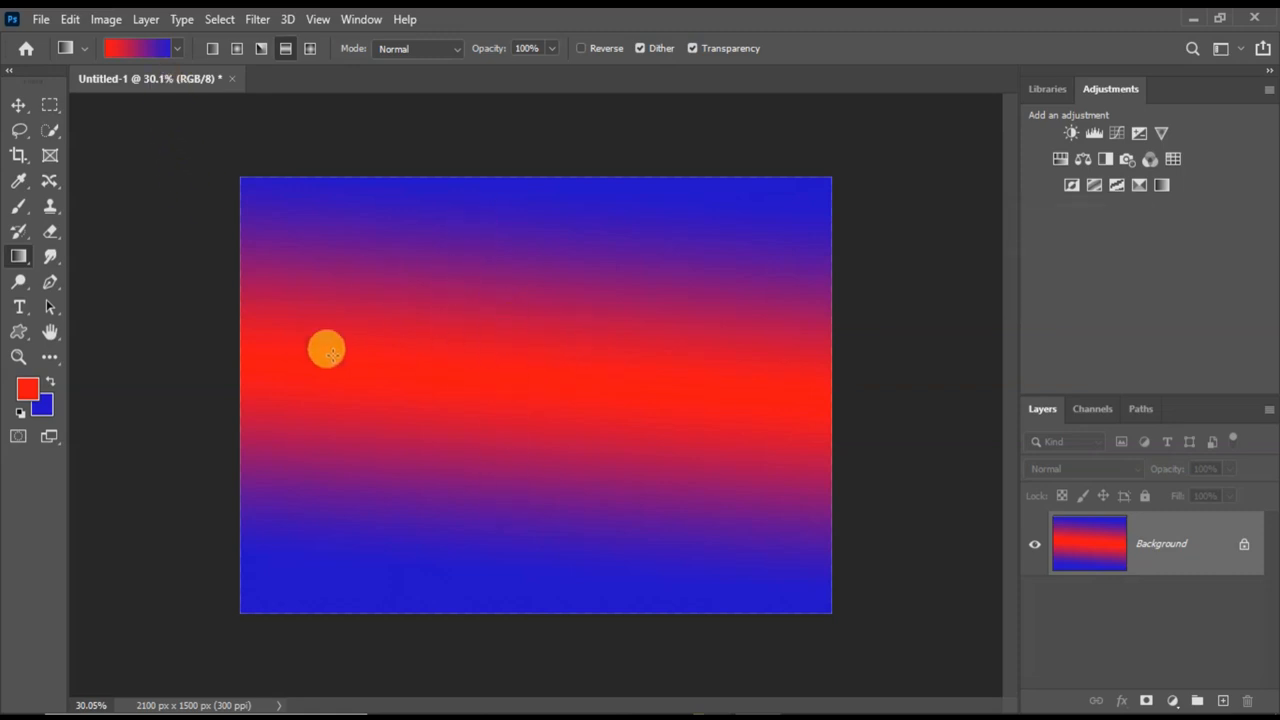
left_click_drag(250, 191, 806, 557)
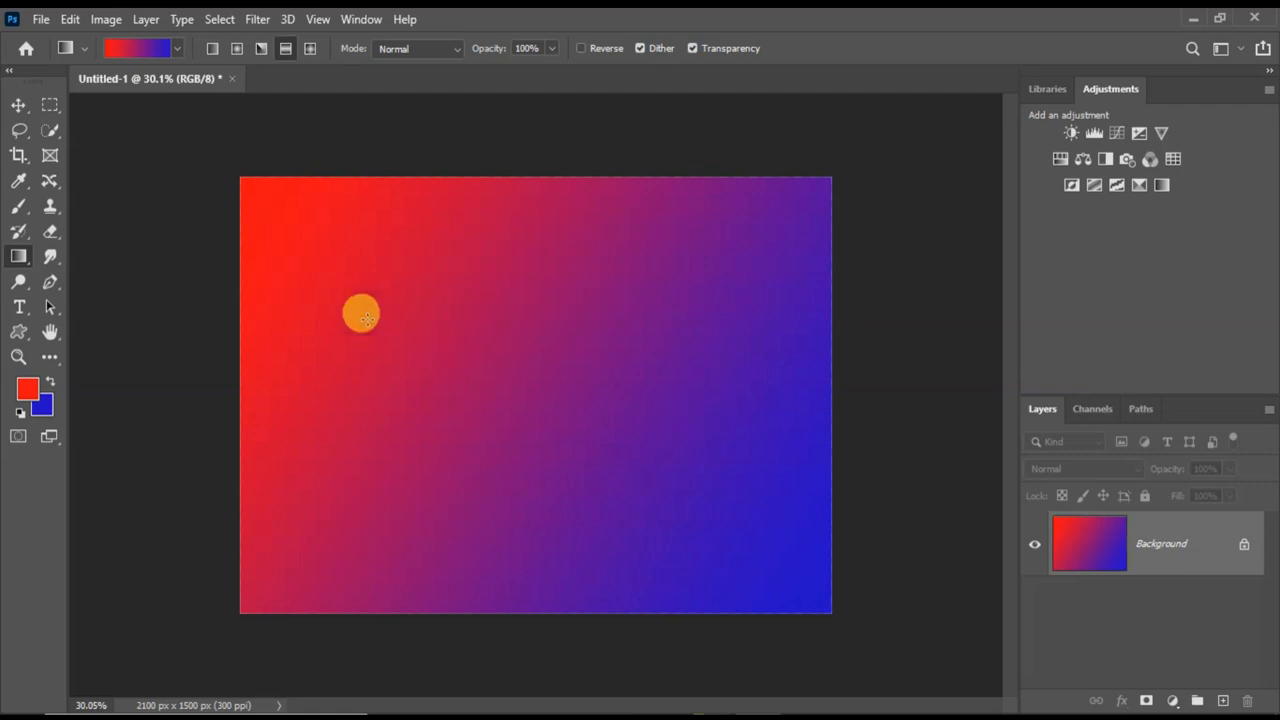
left_click_drag(535, 377, 248, 366)
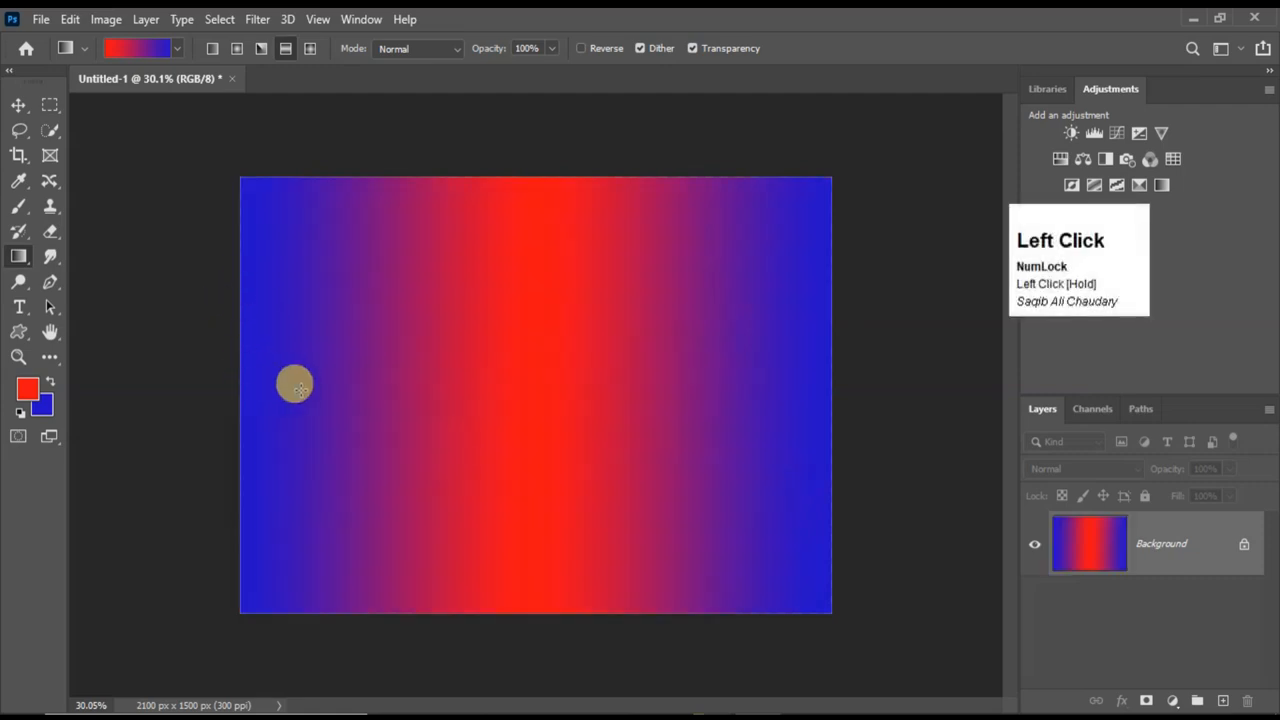
Draw a small red-to-blue Diamond Gradient centred in the upper-left part of the canvas.
left_click(310, 48)
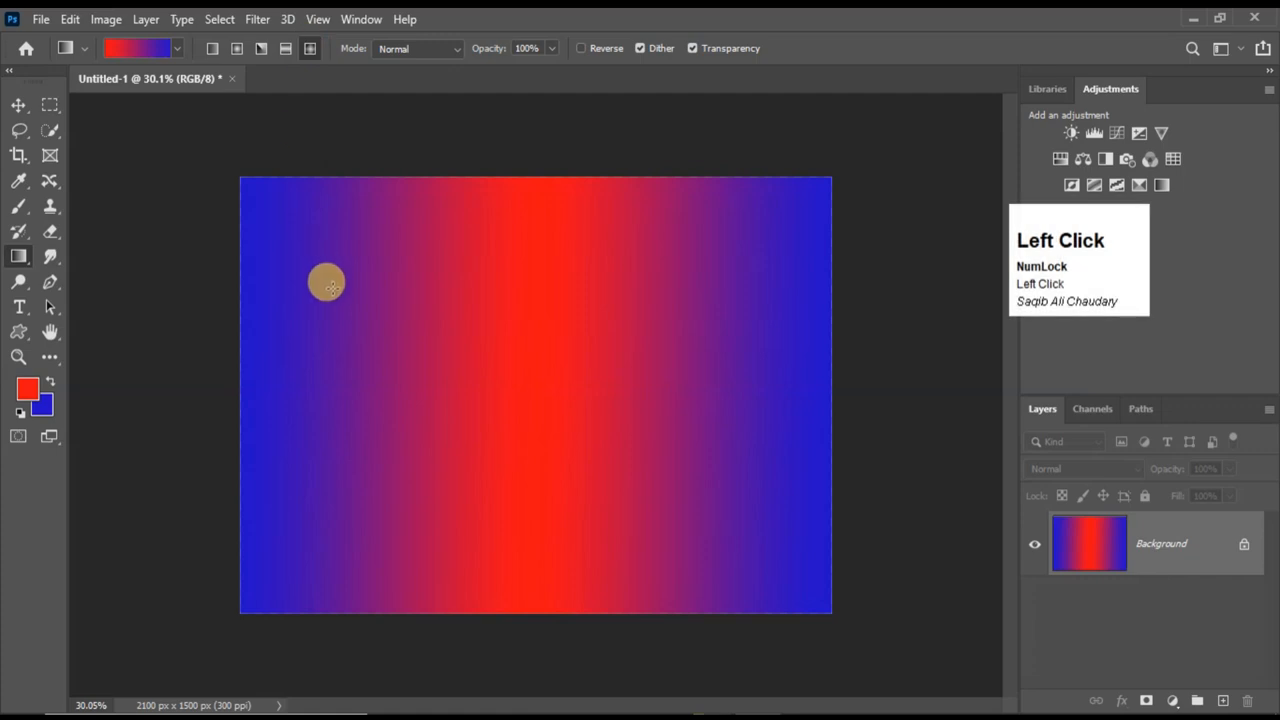
left_click_drag(423, 325, 535, 408)
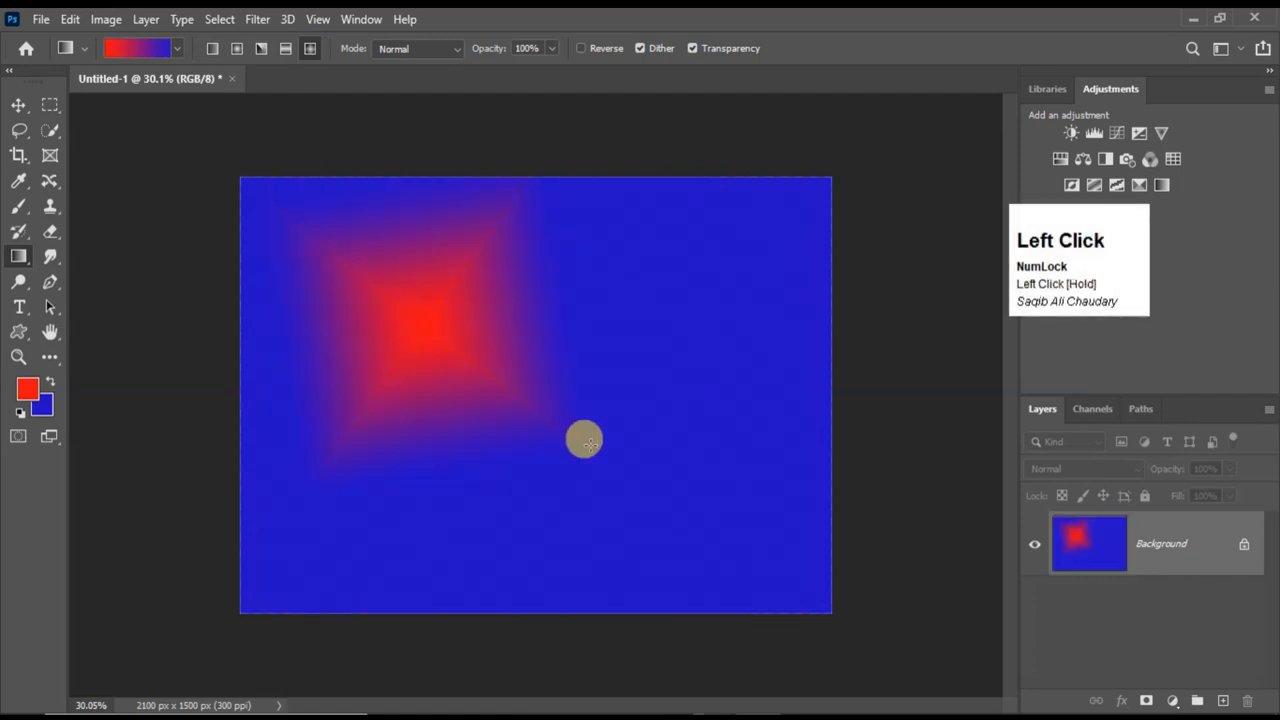
Draw red-to-blue Diamond Gradients in turn right of the upper centre, from both upper corners, in the lower-left area and near the upper centre.
left_click_drag(626, 311, 740, 463)
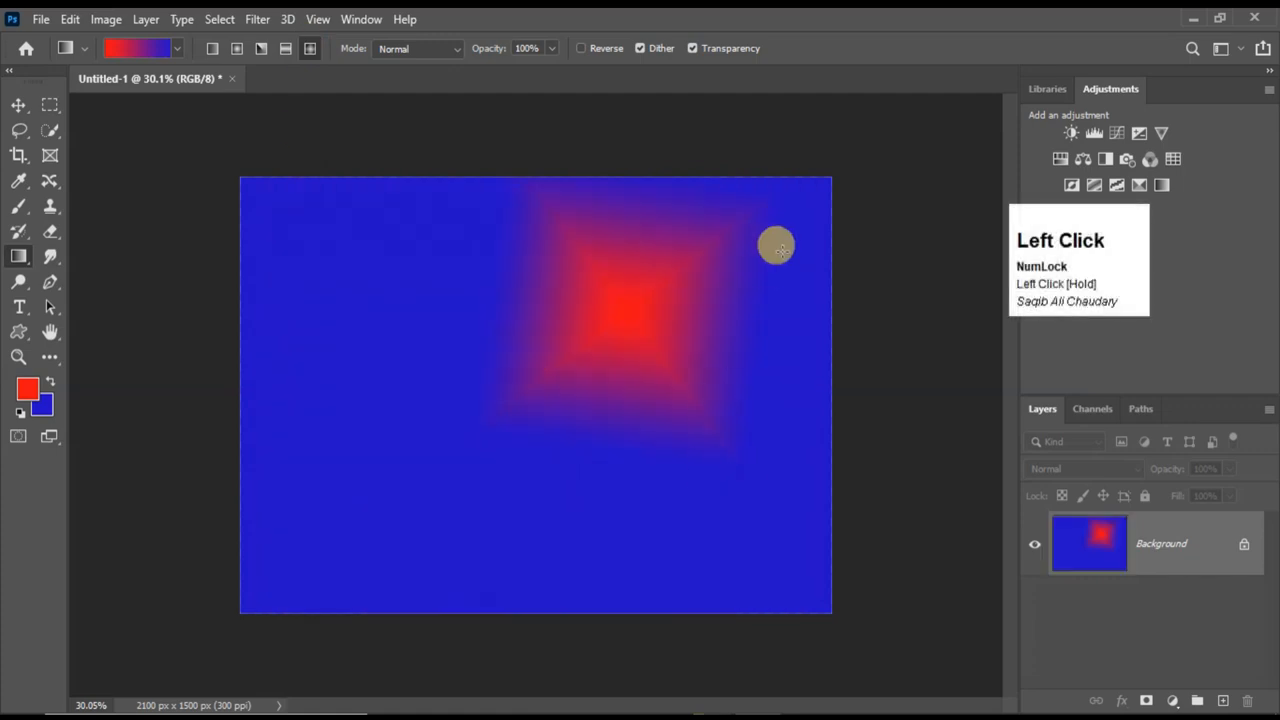
left_click_drag(820, 194, 497, 403)
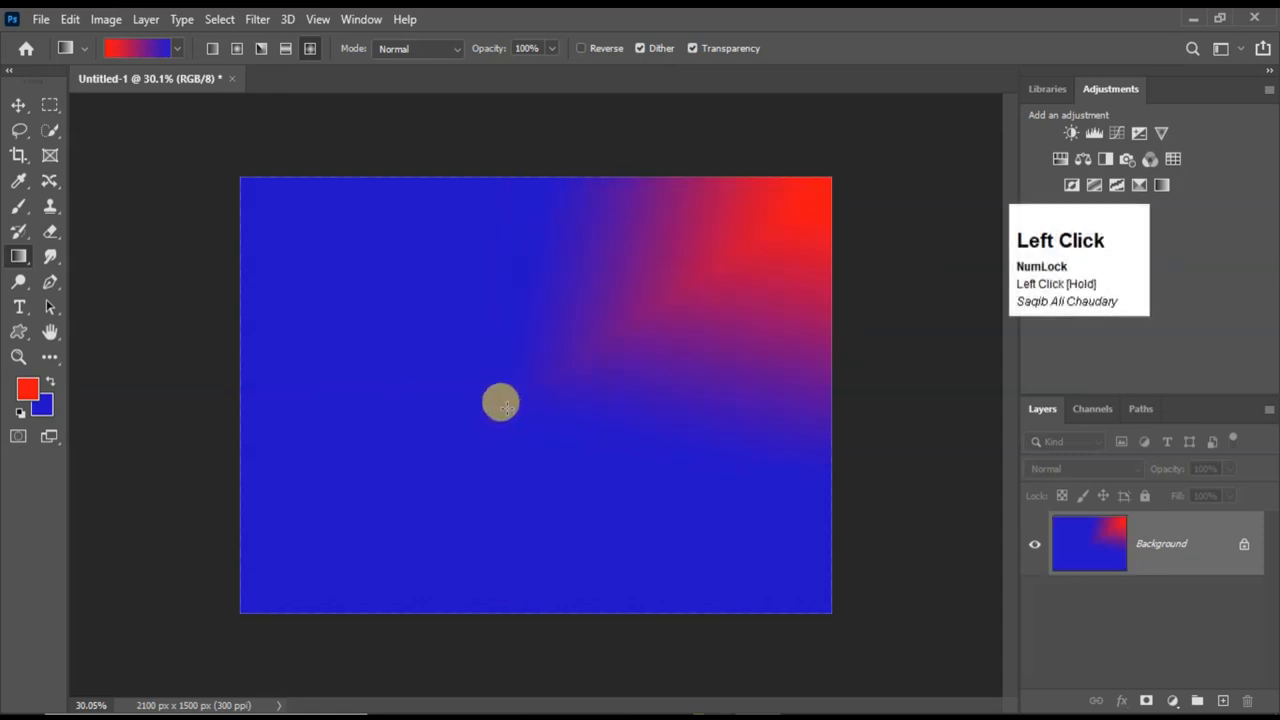
left_click_drag(245, 186, 454, 377)
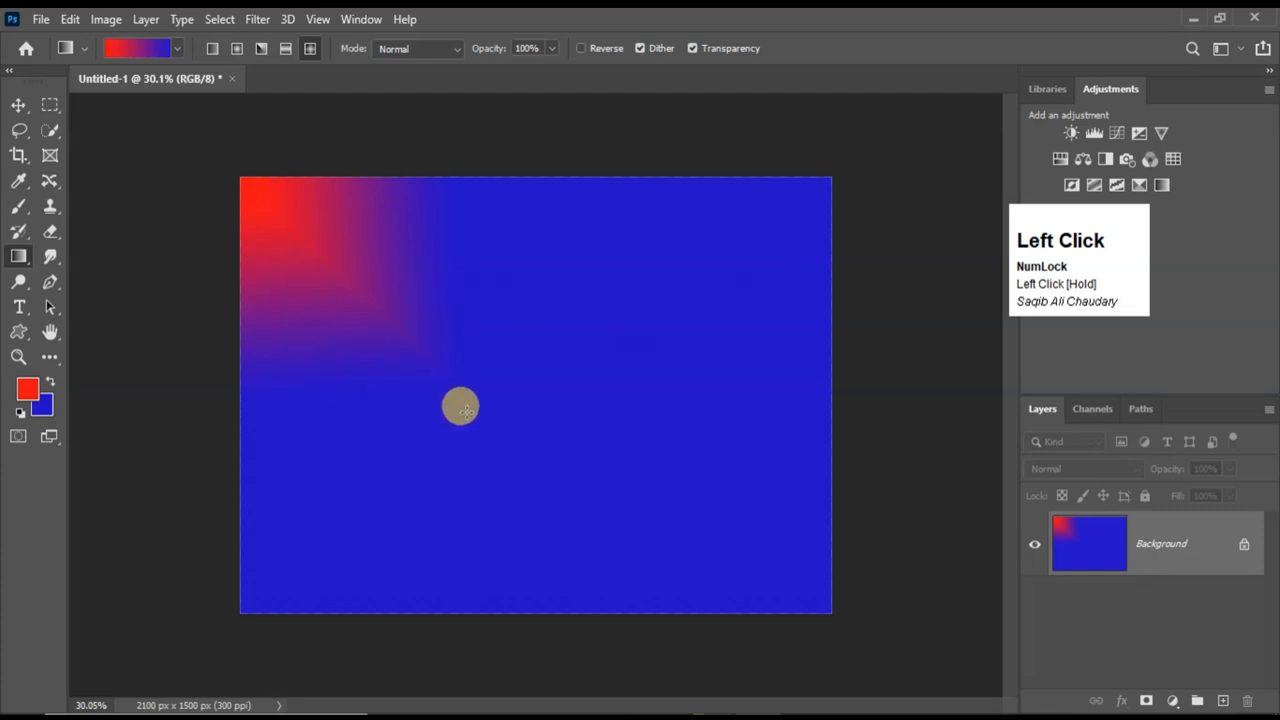
left_click_drag(275, 549, 455, 376)
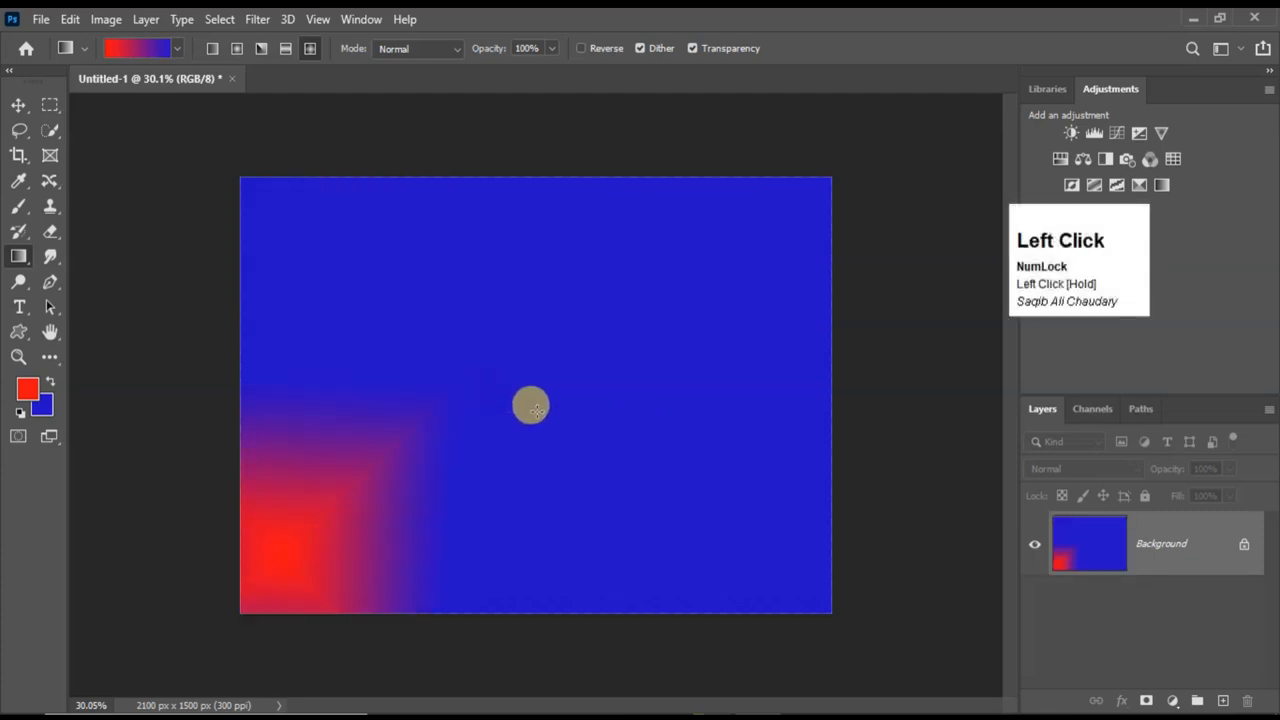
left_click_drag(480, 246, 572, 431)
left_click_drag(760, 251, 597, 463)
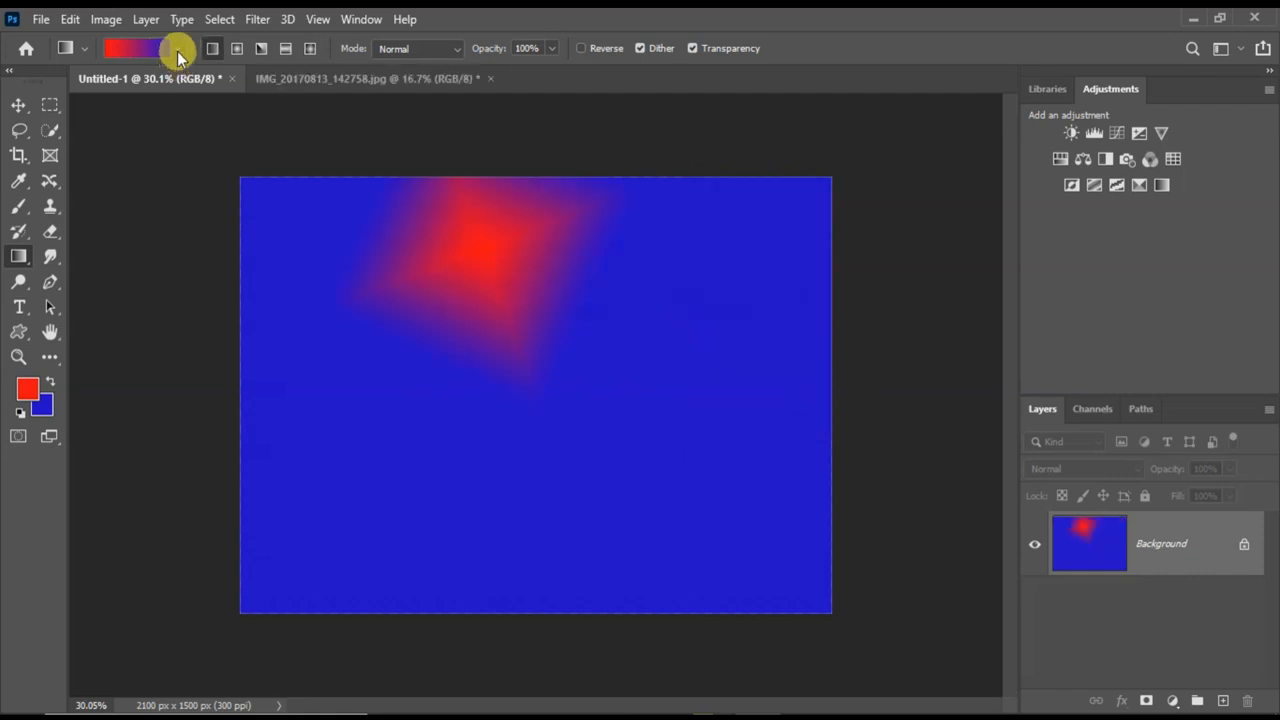
Fill the canvas with the first Cloud gradient preset as a Linear Gradient running diagonally from the upper-left area toward the lower right.
left_click(177, 49)
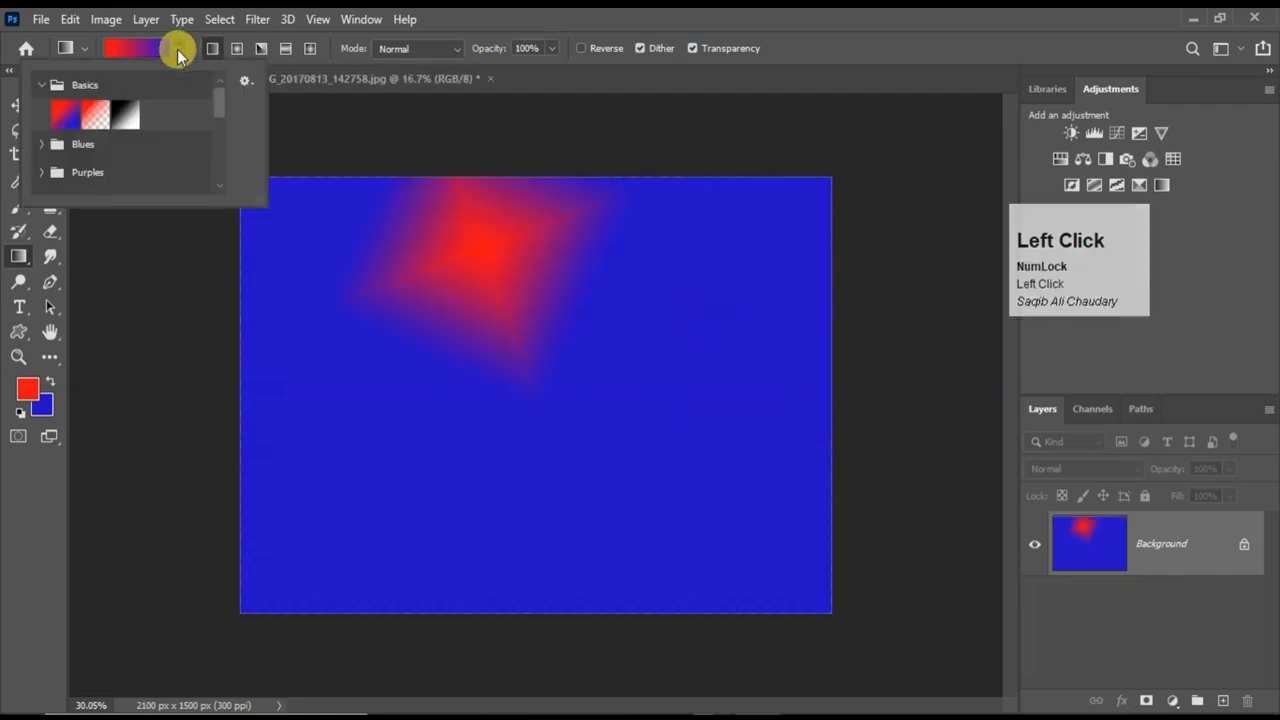
left_click(41, 86)
scroll(82, 113, "down", 4)
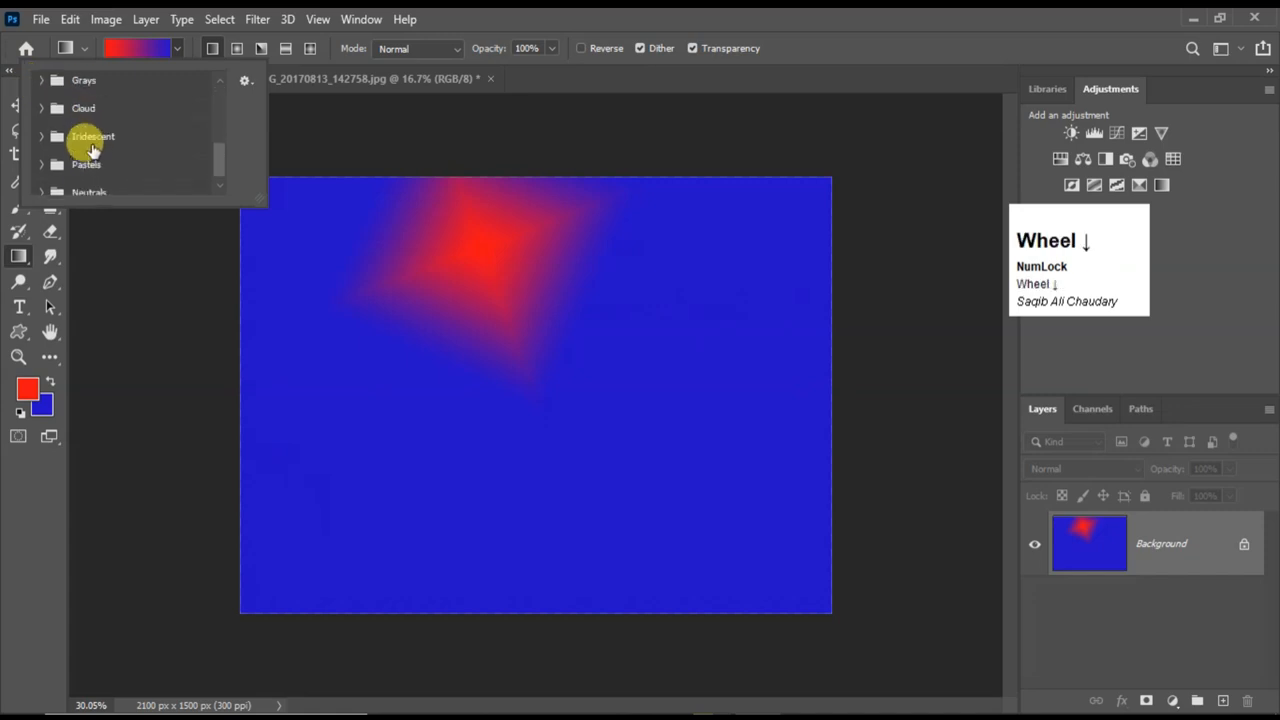
scroll(87, 150, "up", 1)
scroll(87, 150, "up", 3)
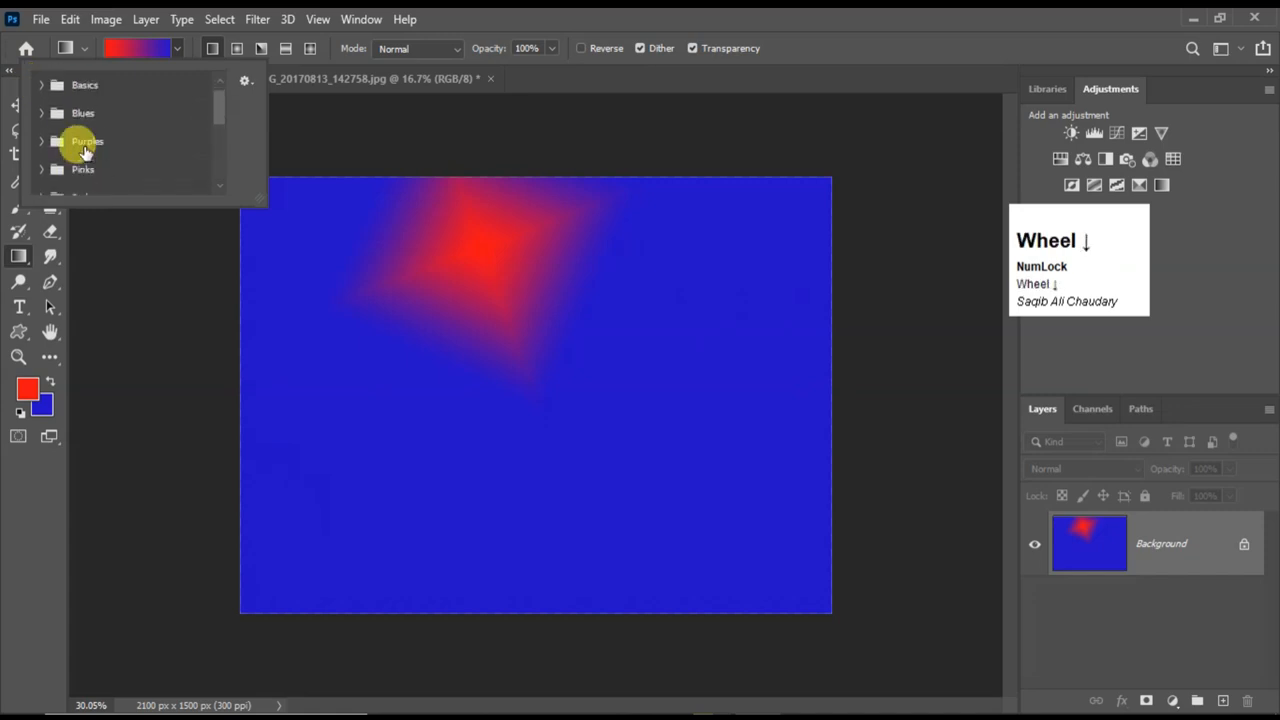
scroll(85, 150, "up", 2)
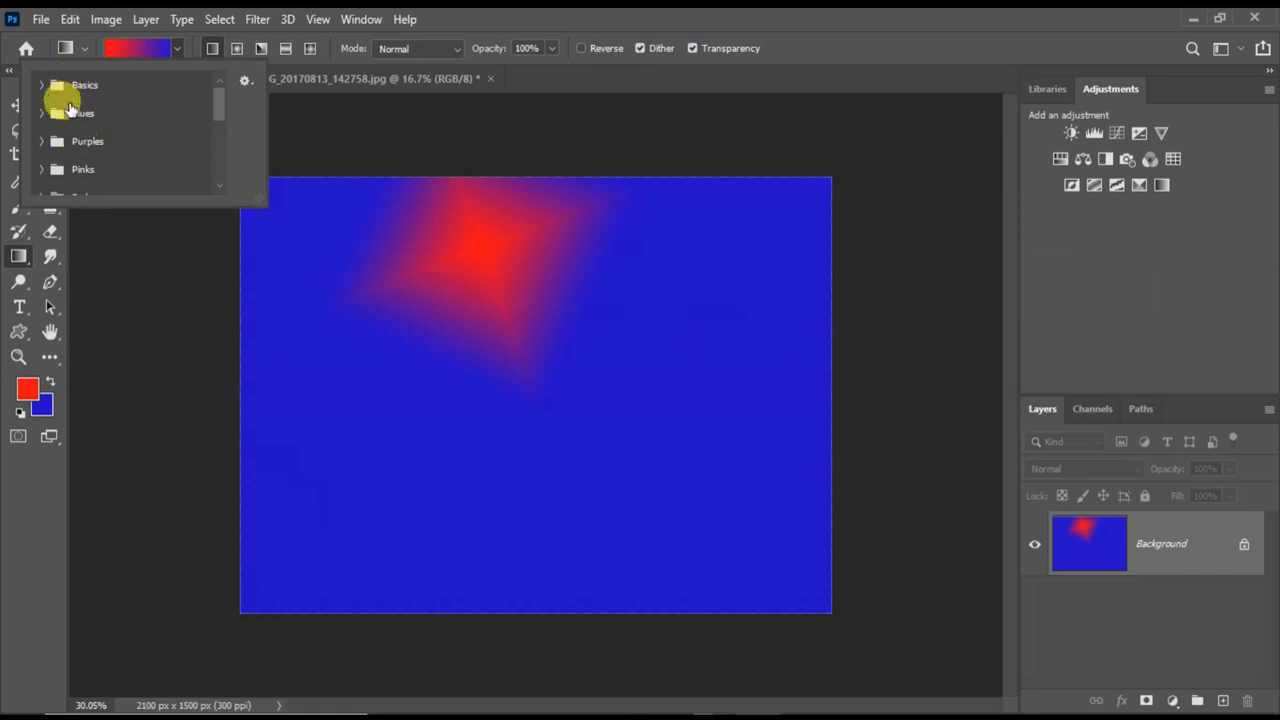
scroll(70, 108, "down", 5)
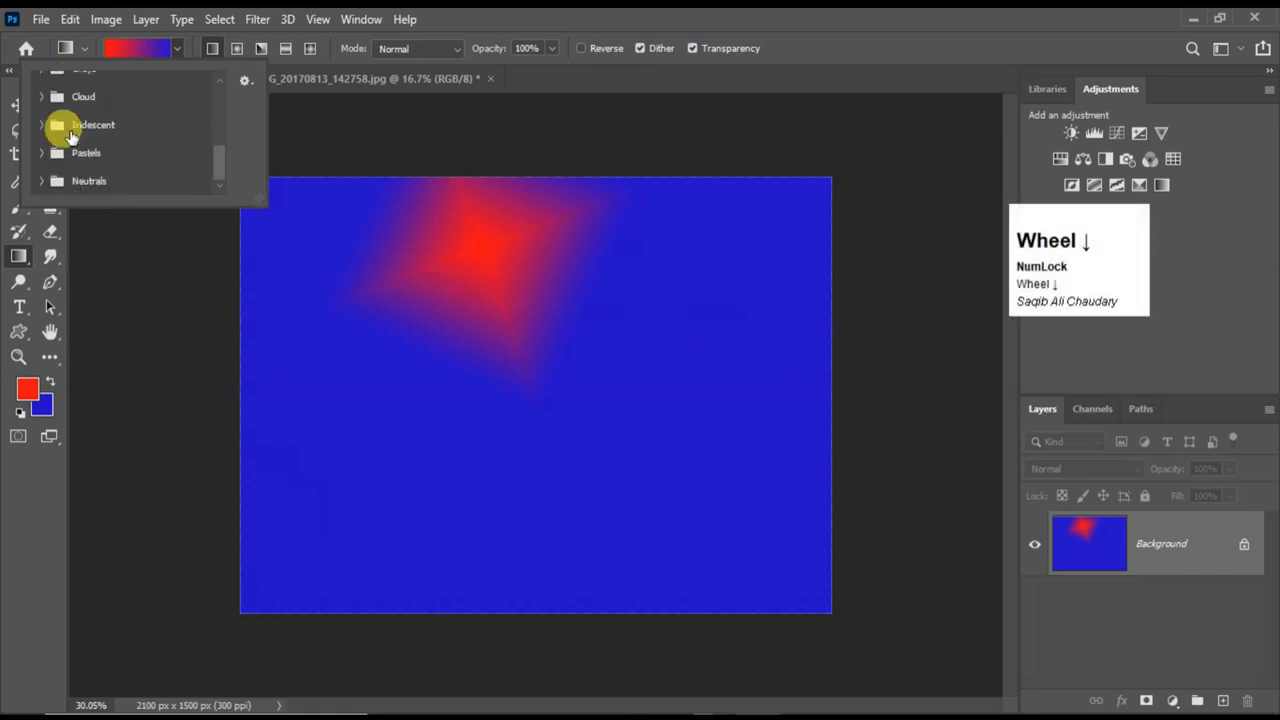
left_click(41, 96)
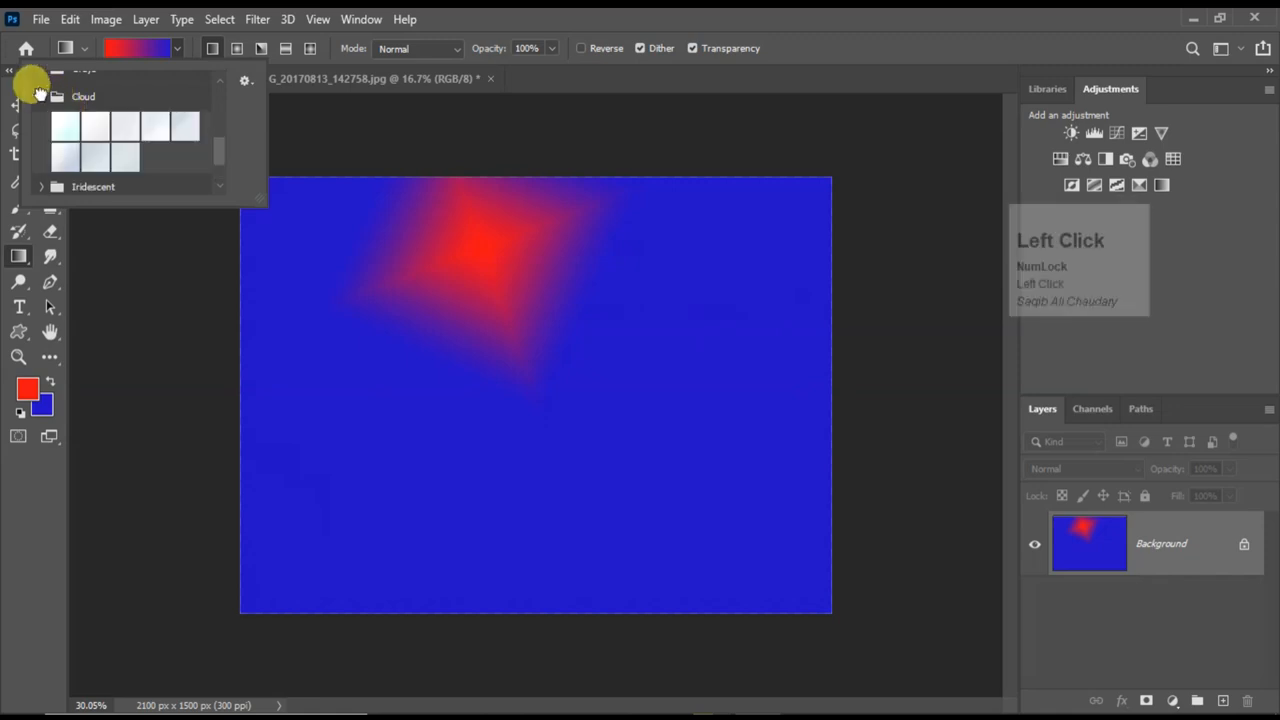
scroll(95, 148, "up", 5)
scroll(88, 146, "down", 2)
left_click(76, 125)
left_click_drag(380, 223, 635, 406)
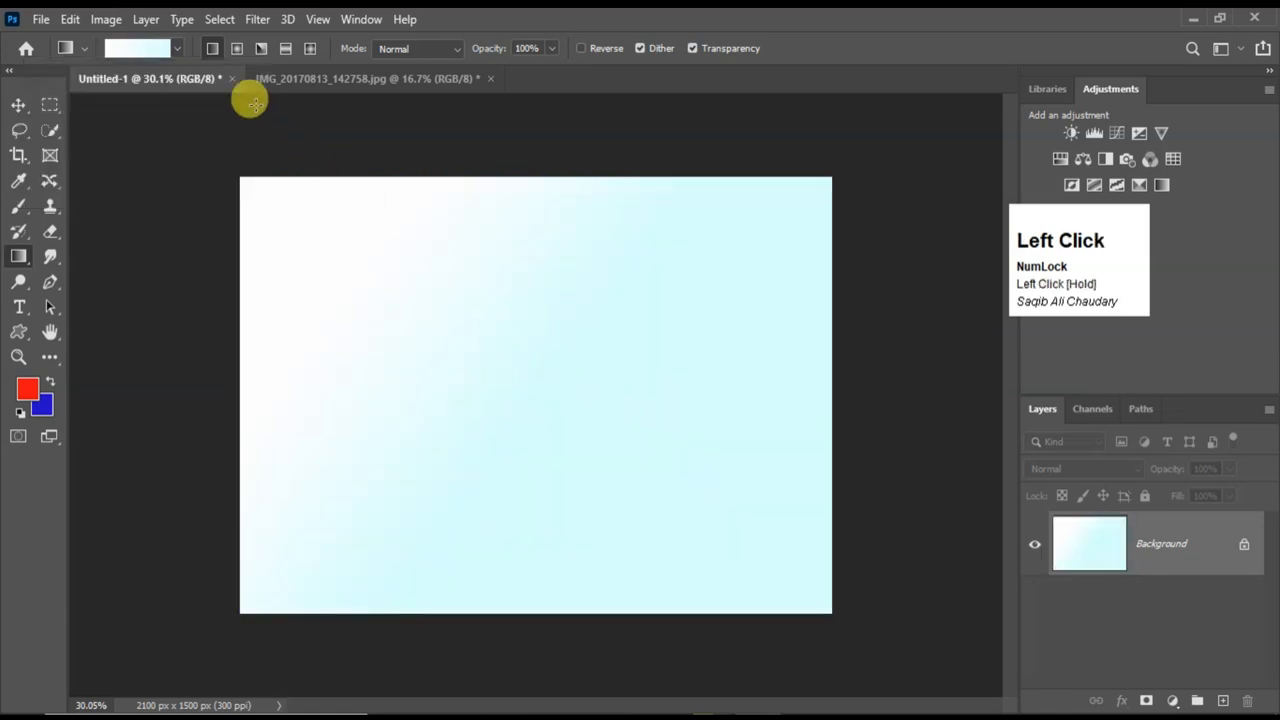
left_click_drag(297, 210, 675, 445)
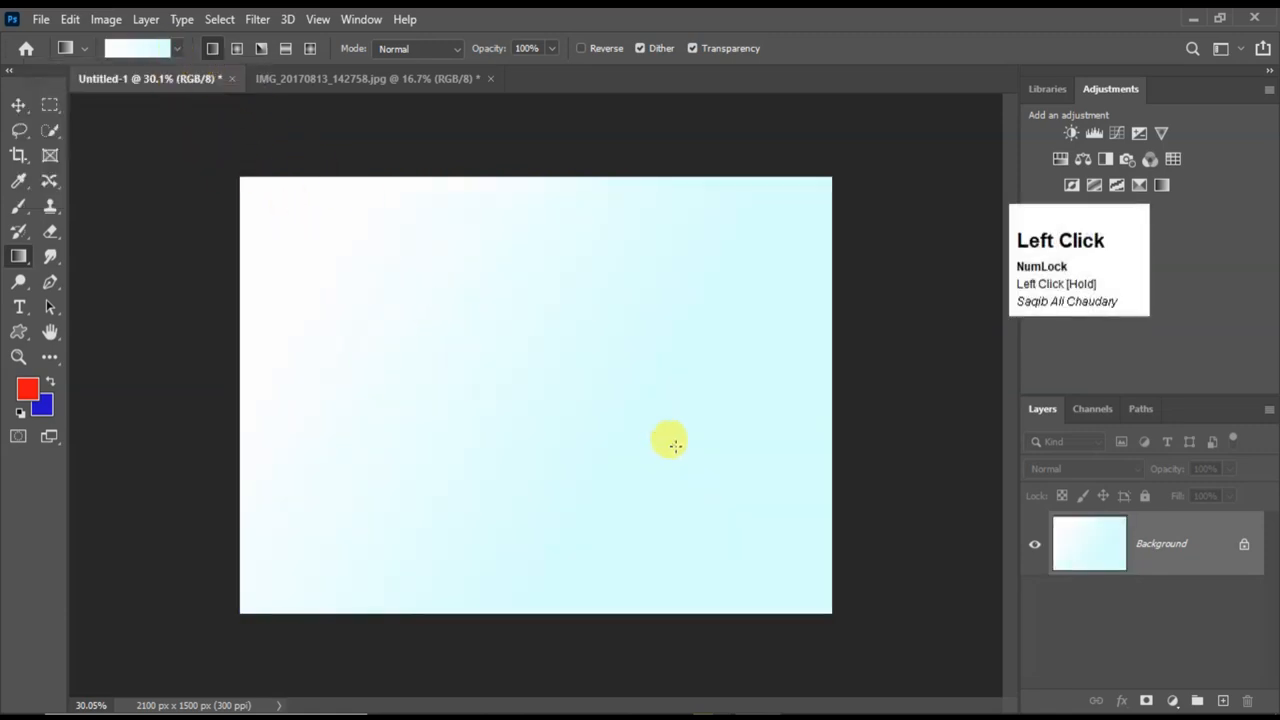
Select the Foreground to Transparent gradient preset from the Basics group.
left_click(84, 53)
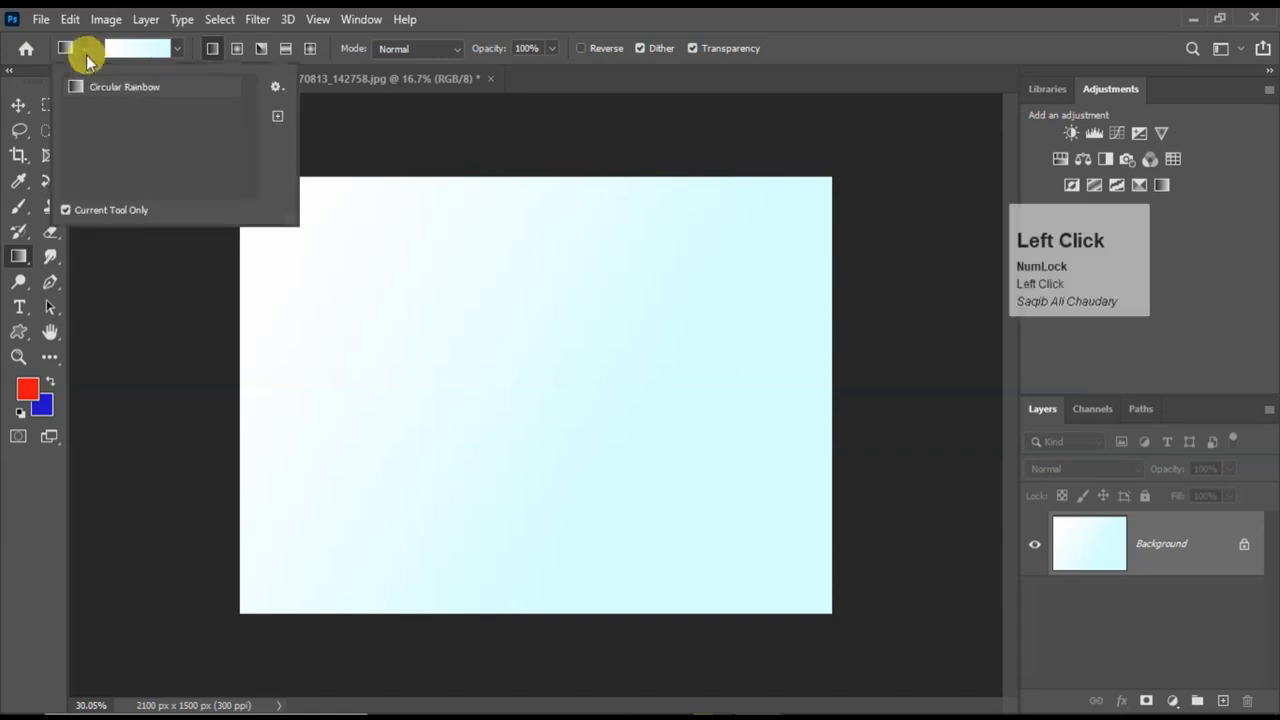
left_click(177, 48)
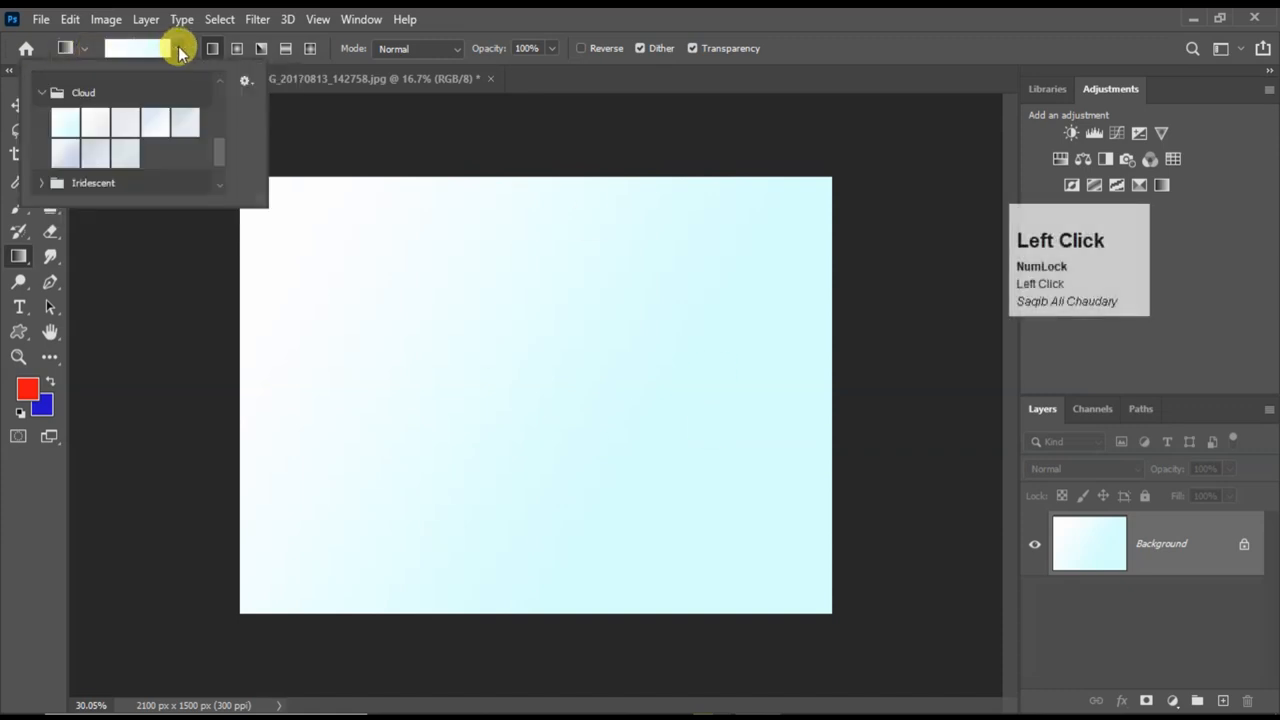
scroll(88, 110, "up", 2)
scroll(90, 118, "up", 3)
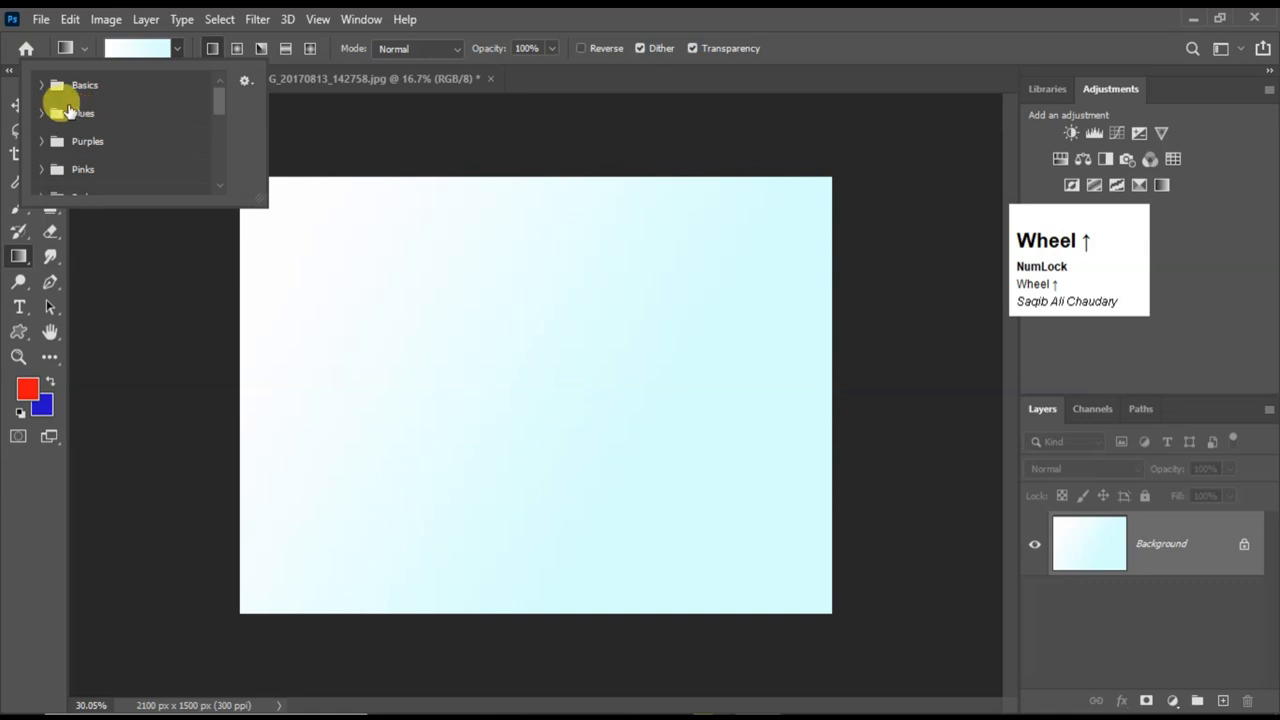
left_click(42, 86)
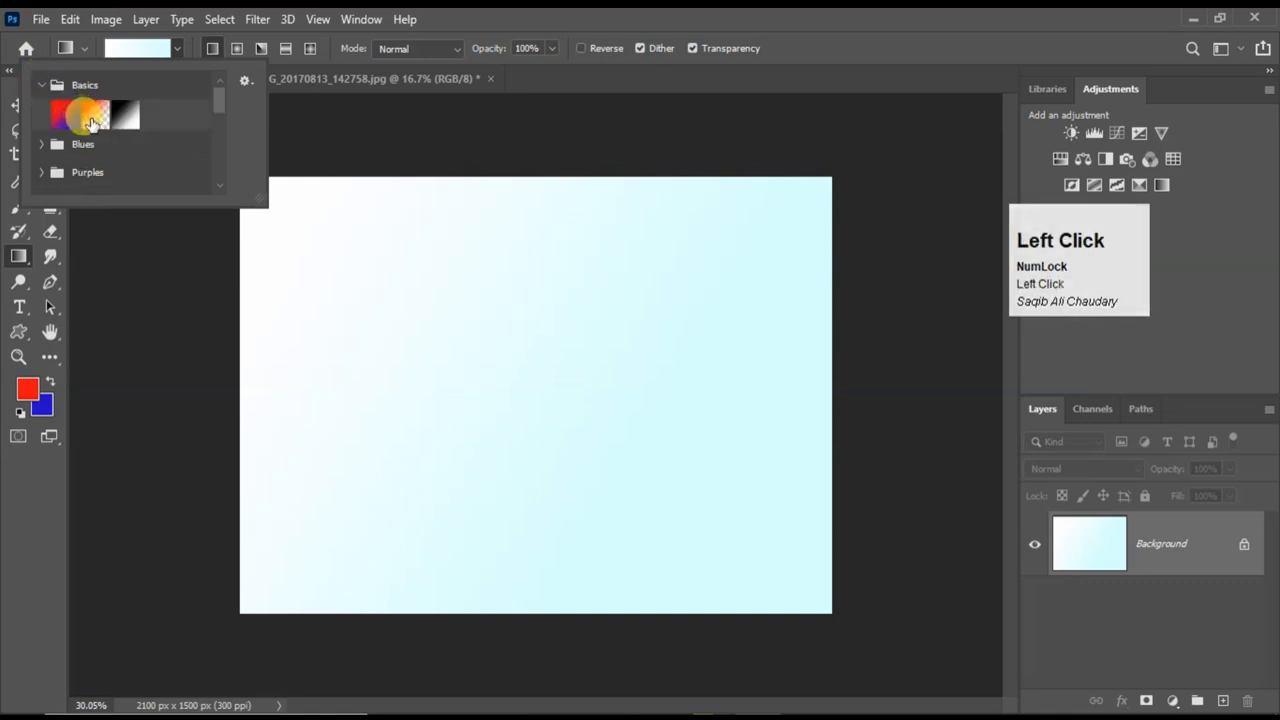
left_click(94, 118)
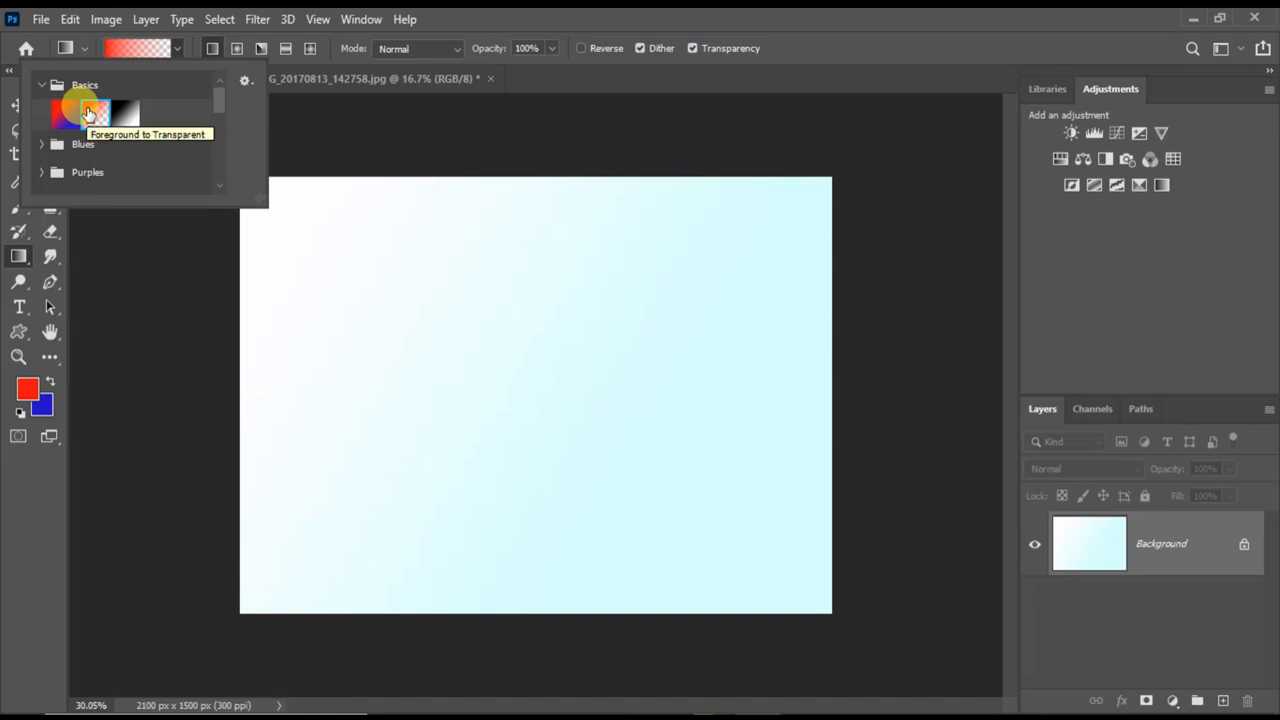
Try a diagonal red-to-transparent Linear Gradient on the Background layer, and undo both it and a newly added layer.
left_click_drag(291, 223, 688, 468)
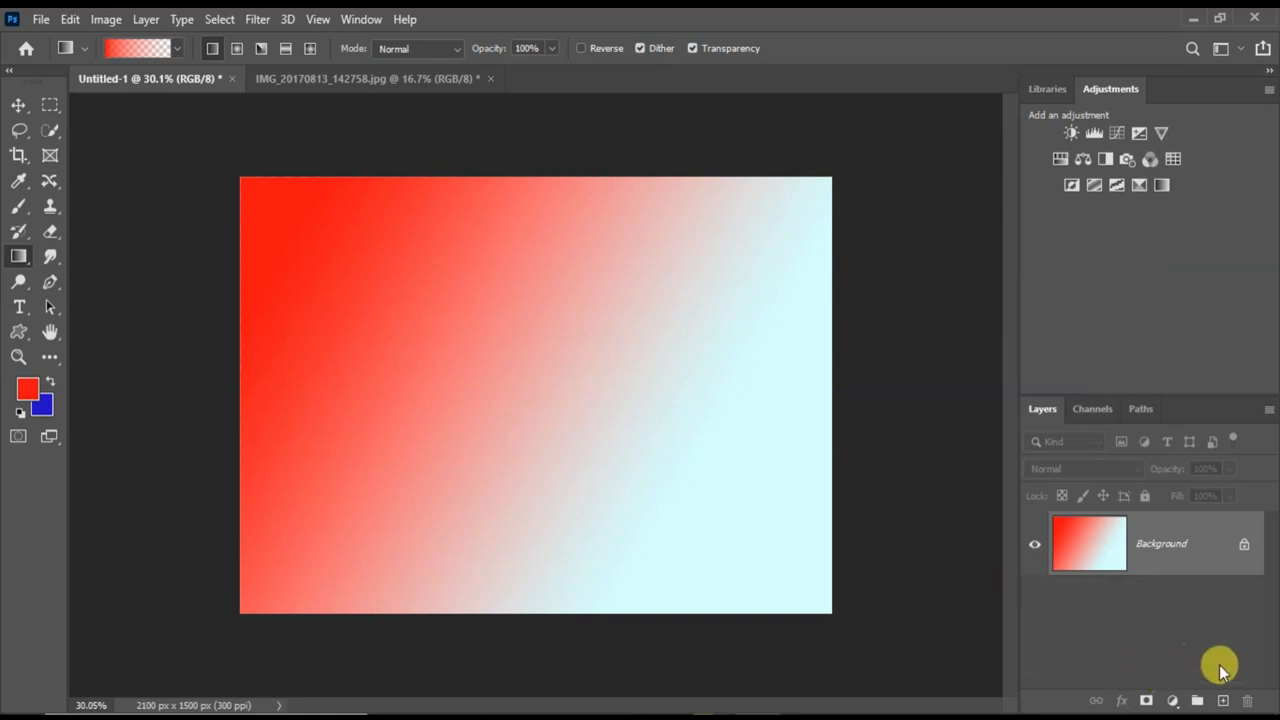
left_click(1223, 701)
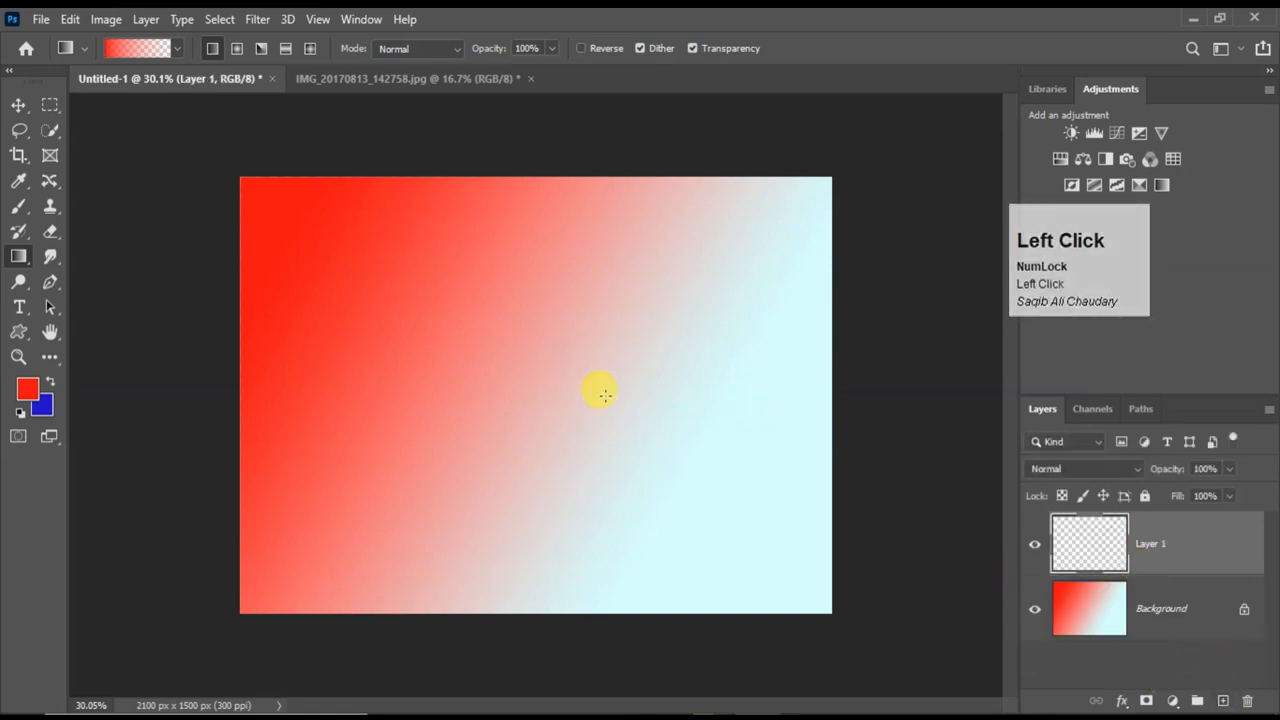
key("ctrl+z")
key("ctrl+z")
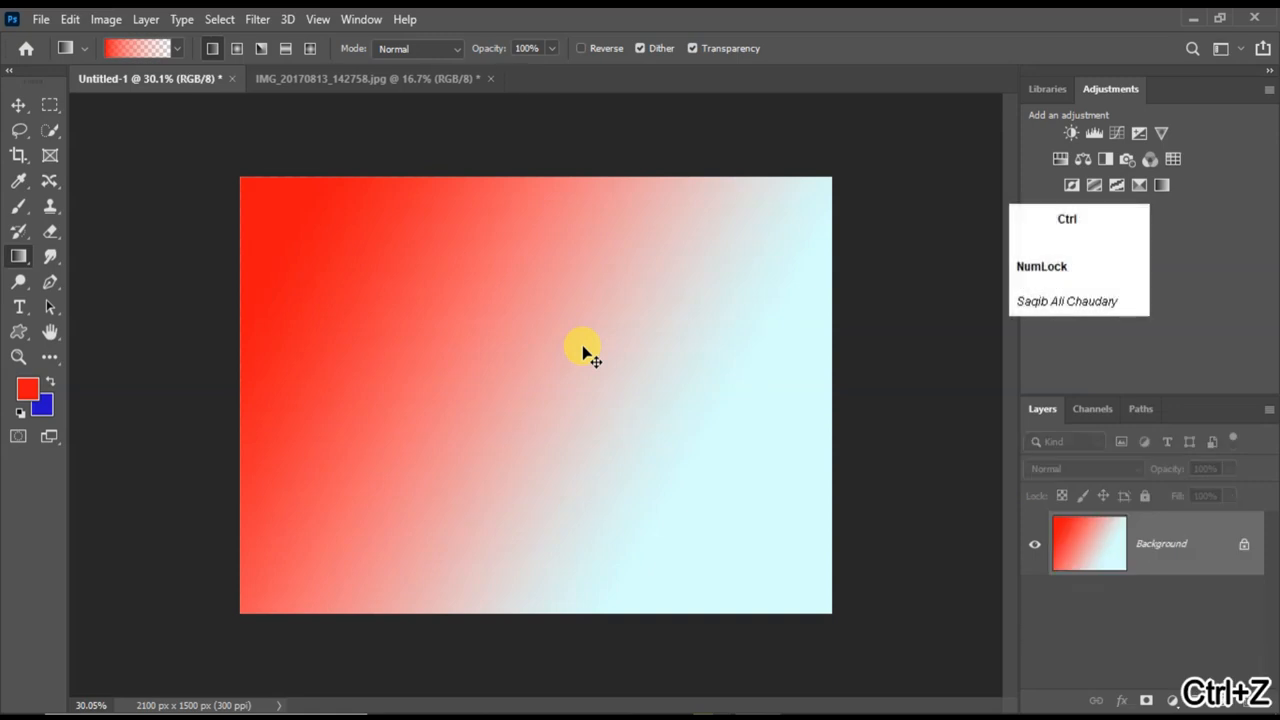
Draw a diagonal red-to-transparent Linear Gradient on a new layer and hide the Background layer.
left_click(1223, 701)
left_click_drag(294, 225, 731, 505)
left_click(1033, 609)
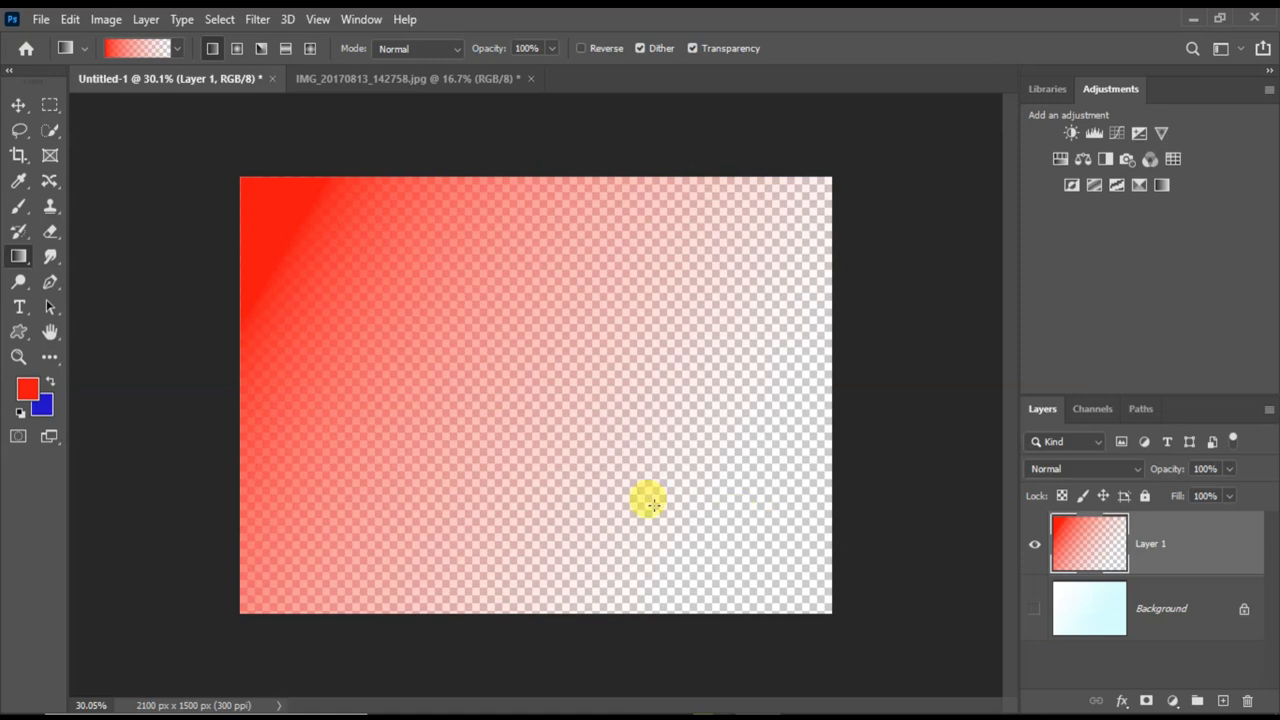
Scatter seven small red-to-transparent Diamond Gradients across Layer 1.
left_click(311, 48)
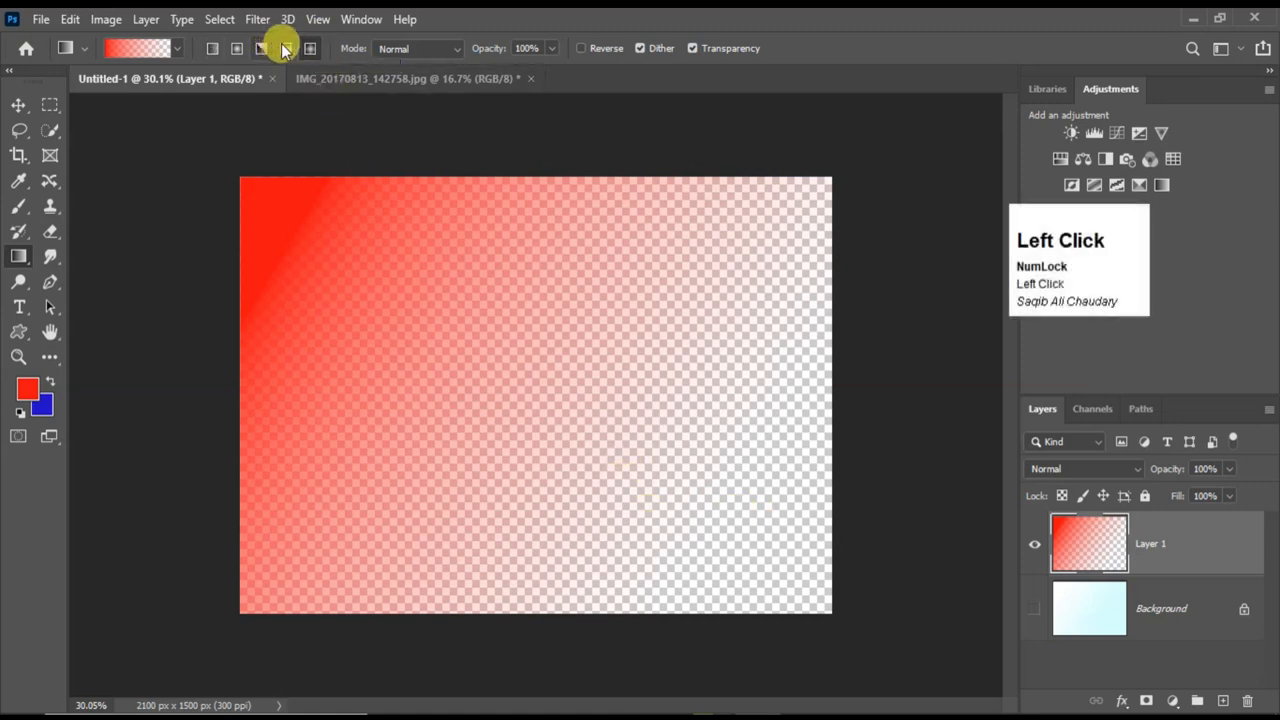
left_click_drag(584, 246, 716, 385)
left_click_drag(580, 483, 410, 399)
left_click_drag(354, 472, 356, 470)
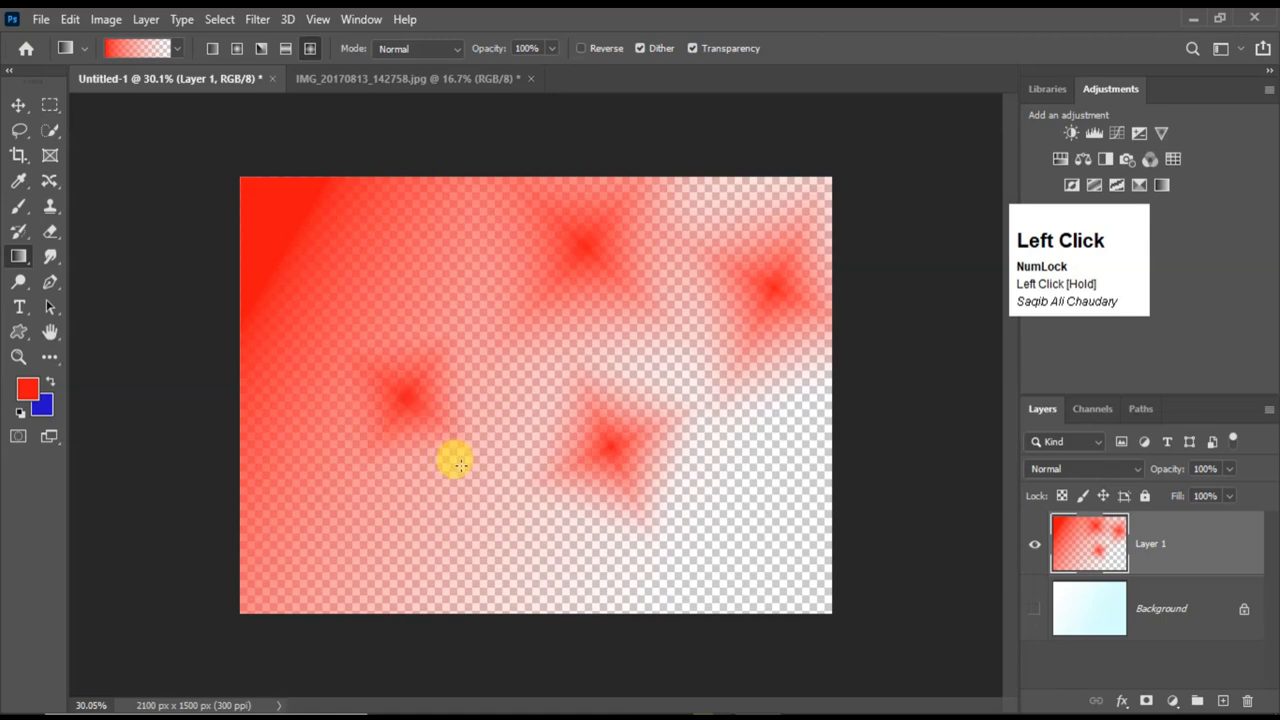
left_click_drag(571, 577, 572, 578)
left_click_drag(655, 505, 655, 505)
left_click_drag(407, 254, 469, 324)
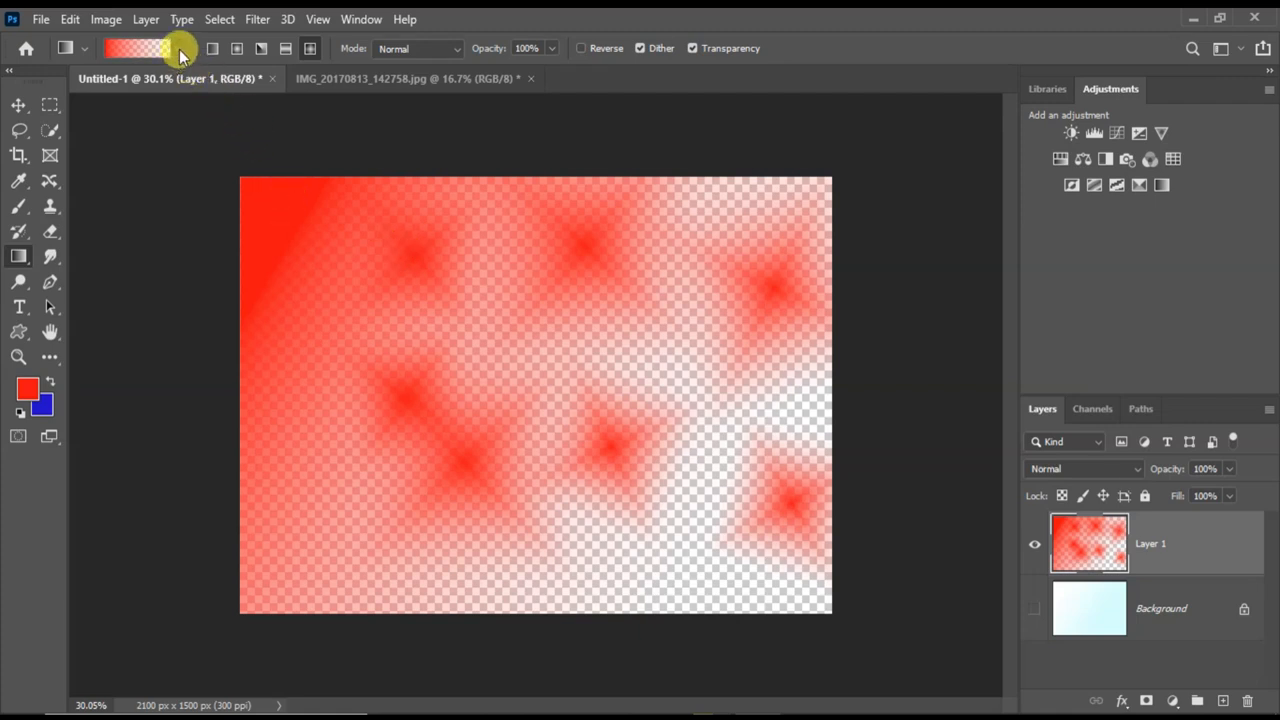
Try red-to-transparent Angle Gradients near the middle of Layer 1 and undo them.
left_click(179, 50)
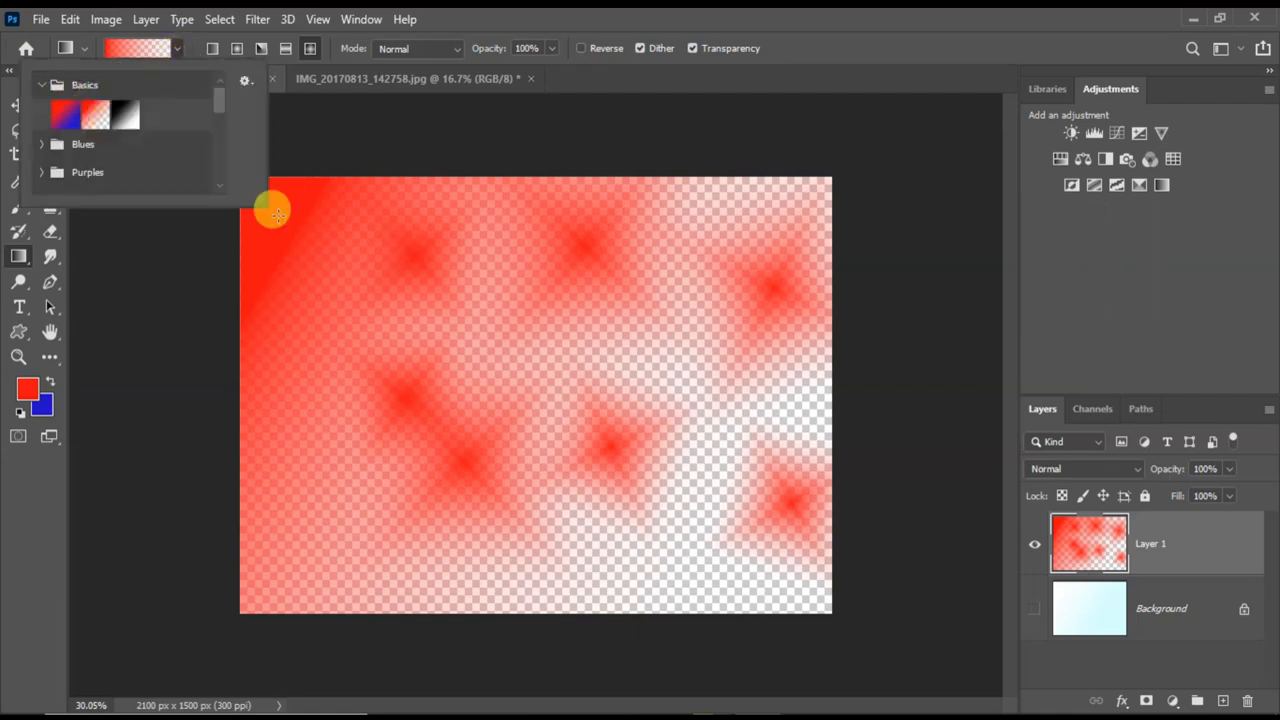
left_click(262, 50)
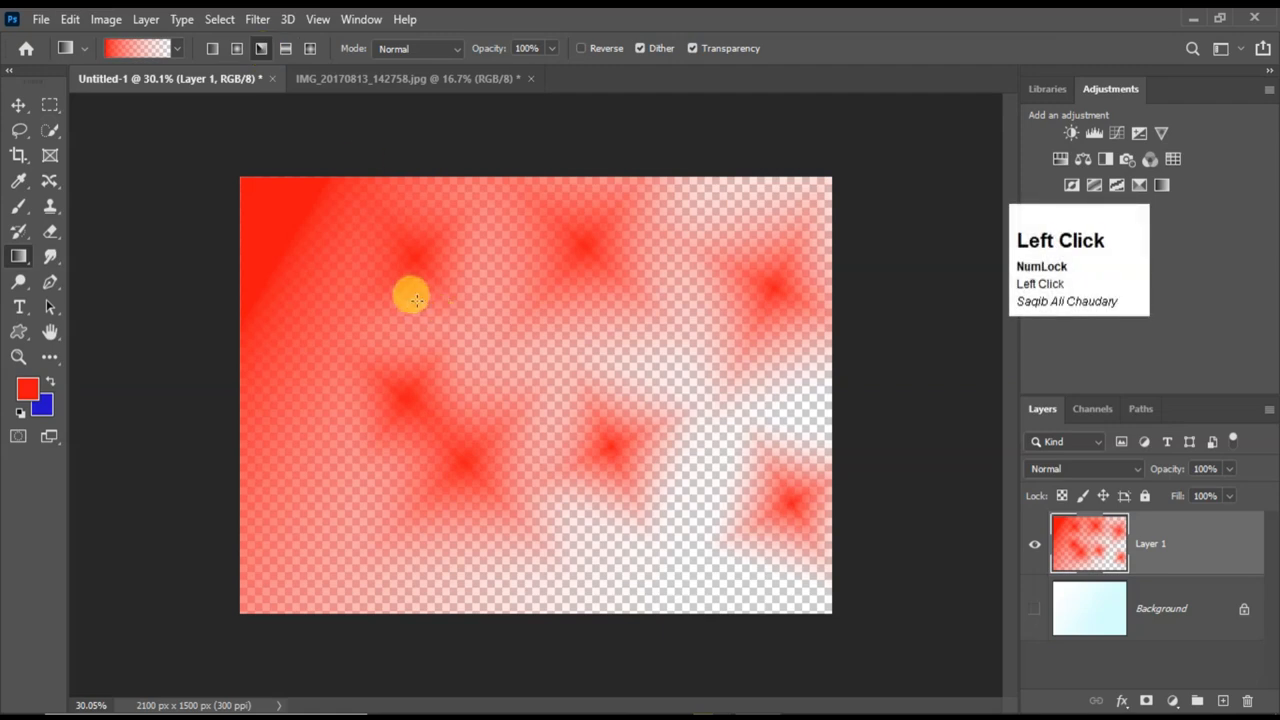
left_click_drag(505, 418, 505, 418)
left_click_drag(575, 318, 709, 316)
key("ctrl+z")
Fill Layer 1 with the red-to-blue Basics preset as a Linear Gradient running diagonally from the upper left toward the lower right.
left_click(177, 48)
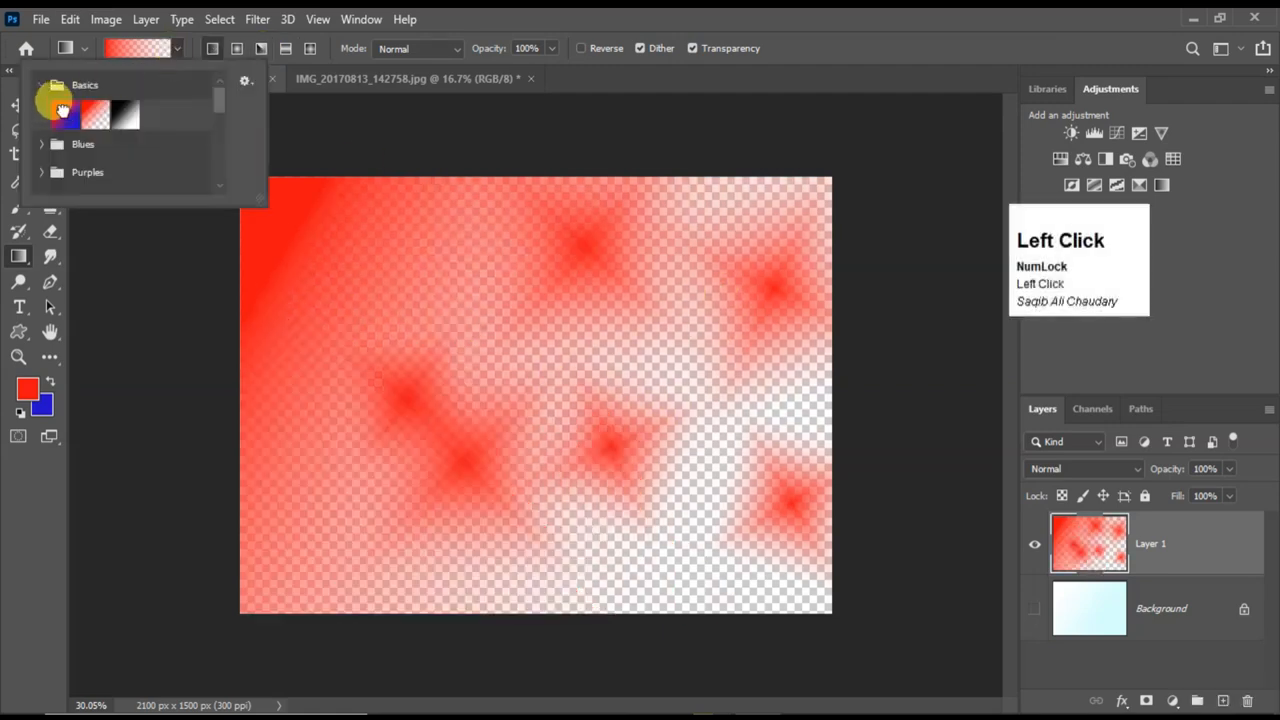
left_click(62, 110)
left_click_drag(369, 323, 583, 514)
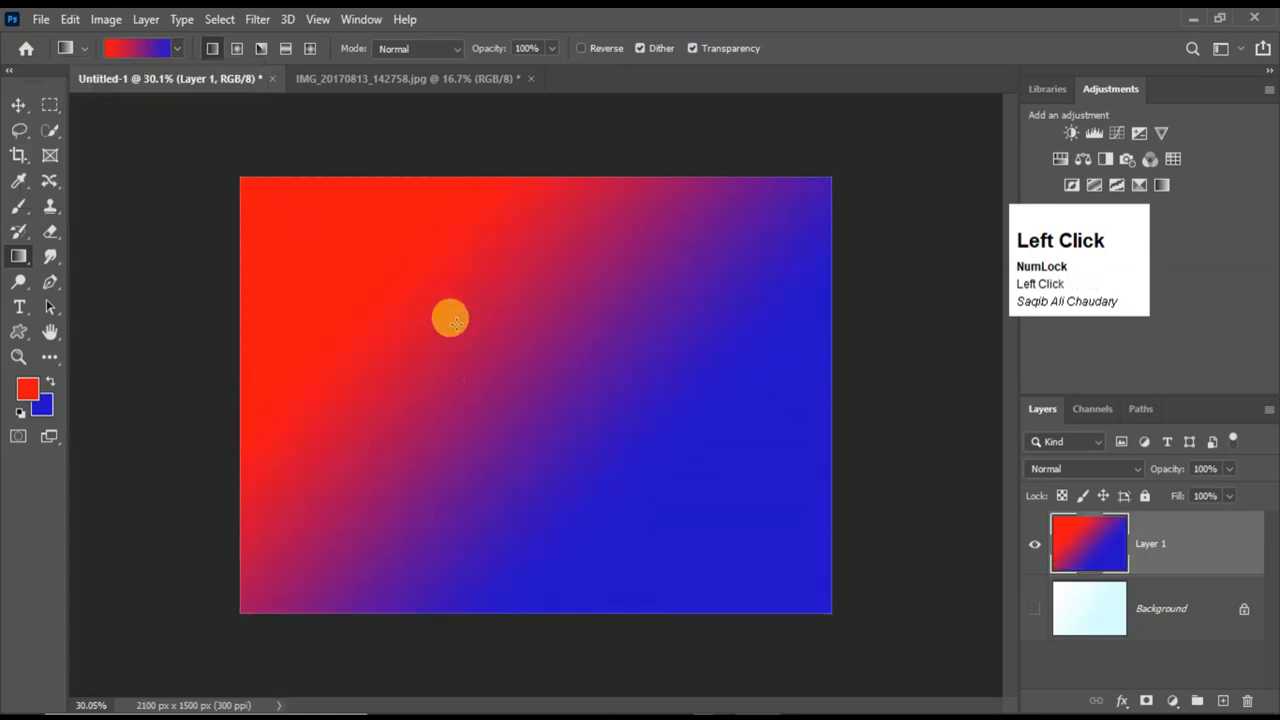
left_click_drag(450, 318, 666, 491)
Draw diagonal red-to-transparent Reflected Gradients across Layer 1 with the Foreground to Transparent preset, and undo the last one.
left_click(177, 48)
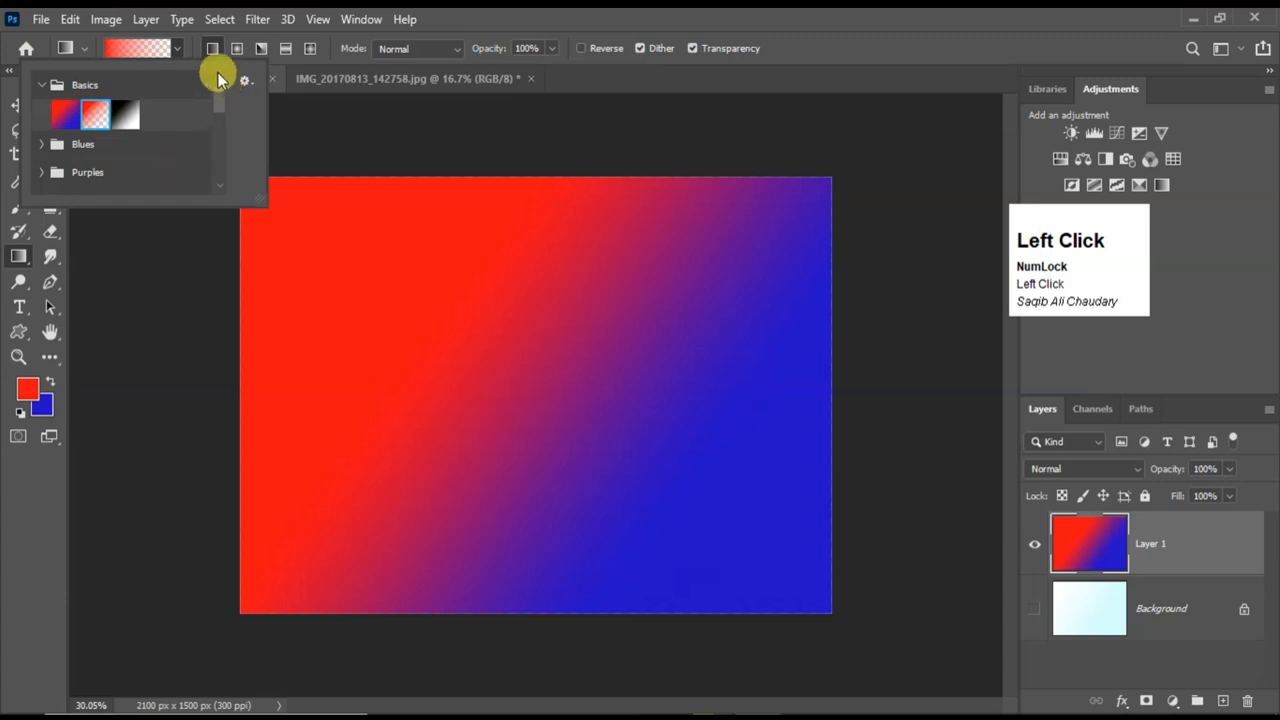
left_click(237, 48)
left_click(287, 52)
left_click_drag(660, 330, 520, 470)
left_click_drag(416, 327, 543, 420)
key("ctrl+z")
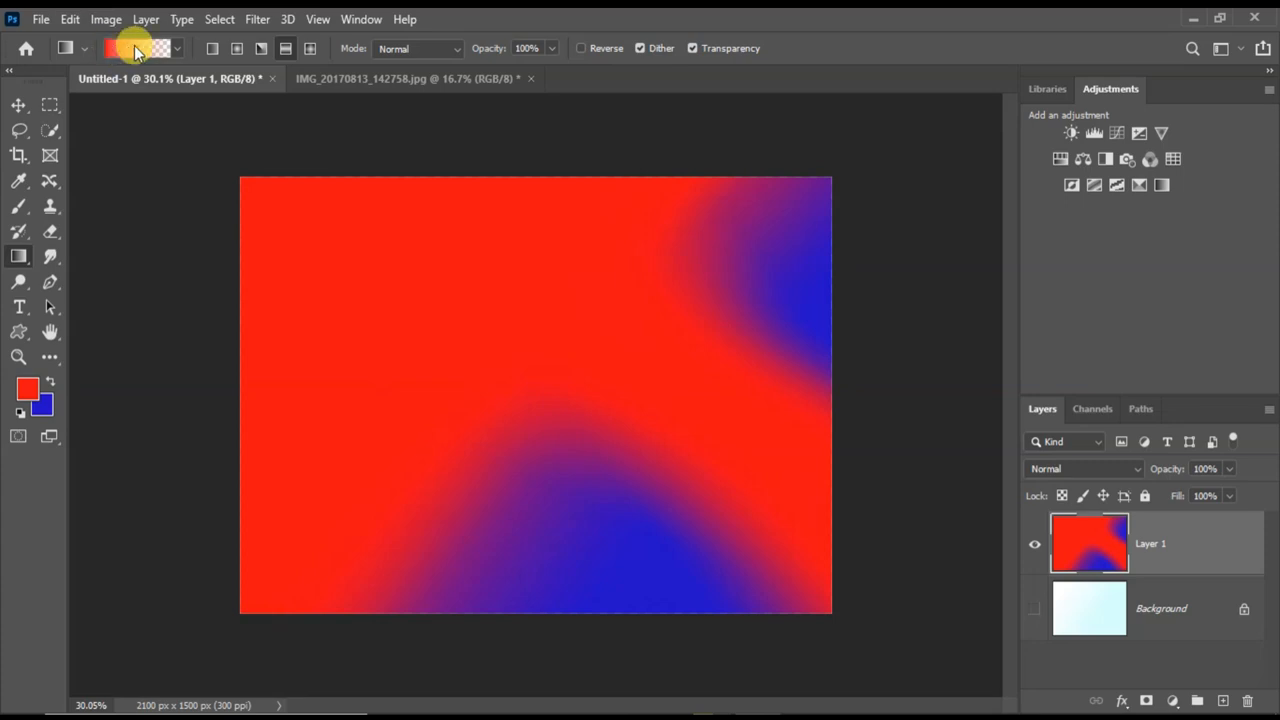
Open the Foreground to Transparent gradient for editing, browse the preset groups, and load the red-to-blue preset from Basics.
left_click(150, 48)
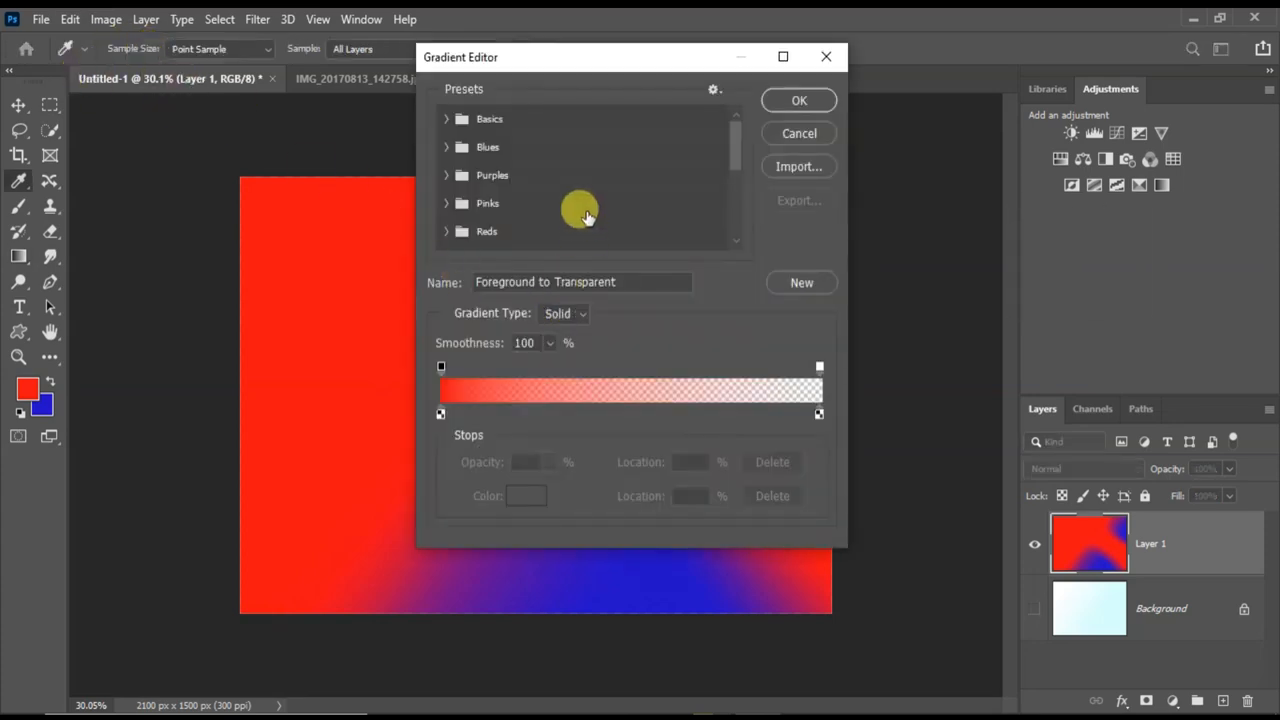
scroll(565, 172, "down", 4)
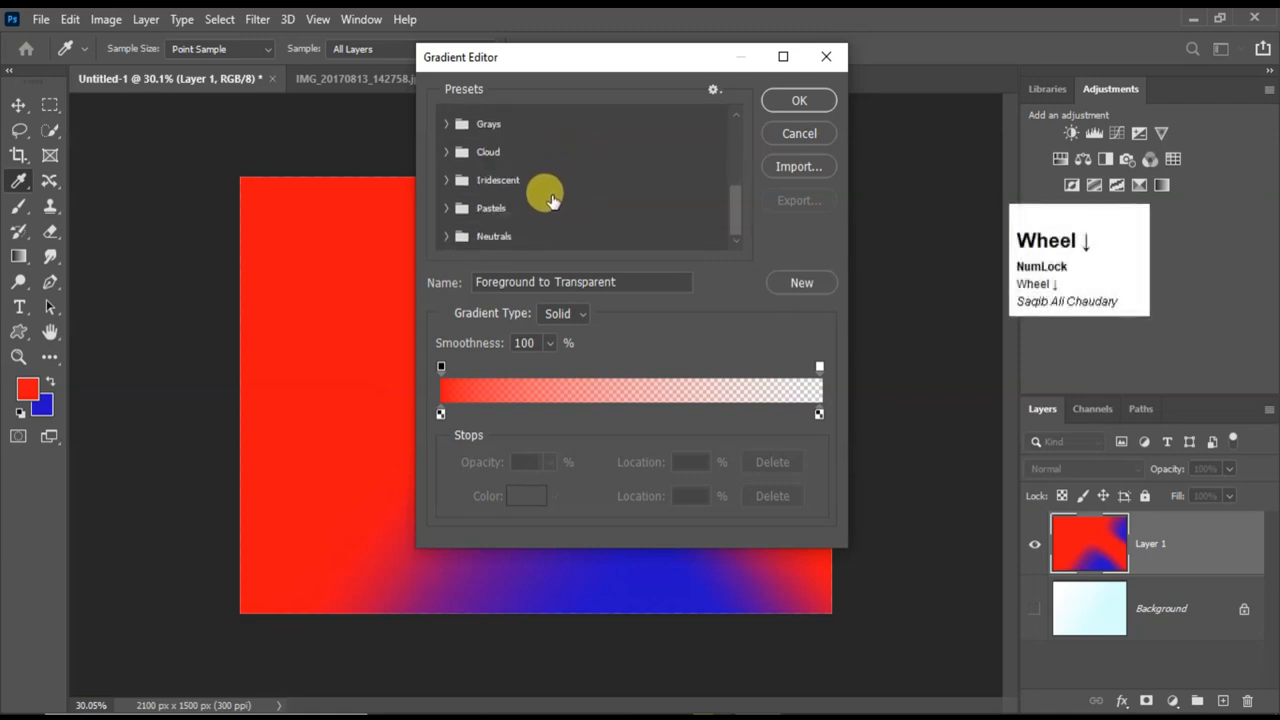
scroll(555, 215, "up", 2)
scroll(558, 232, "up", 2)
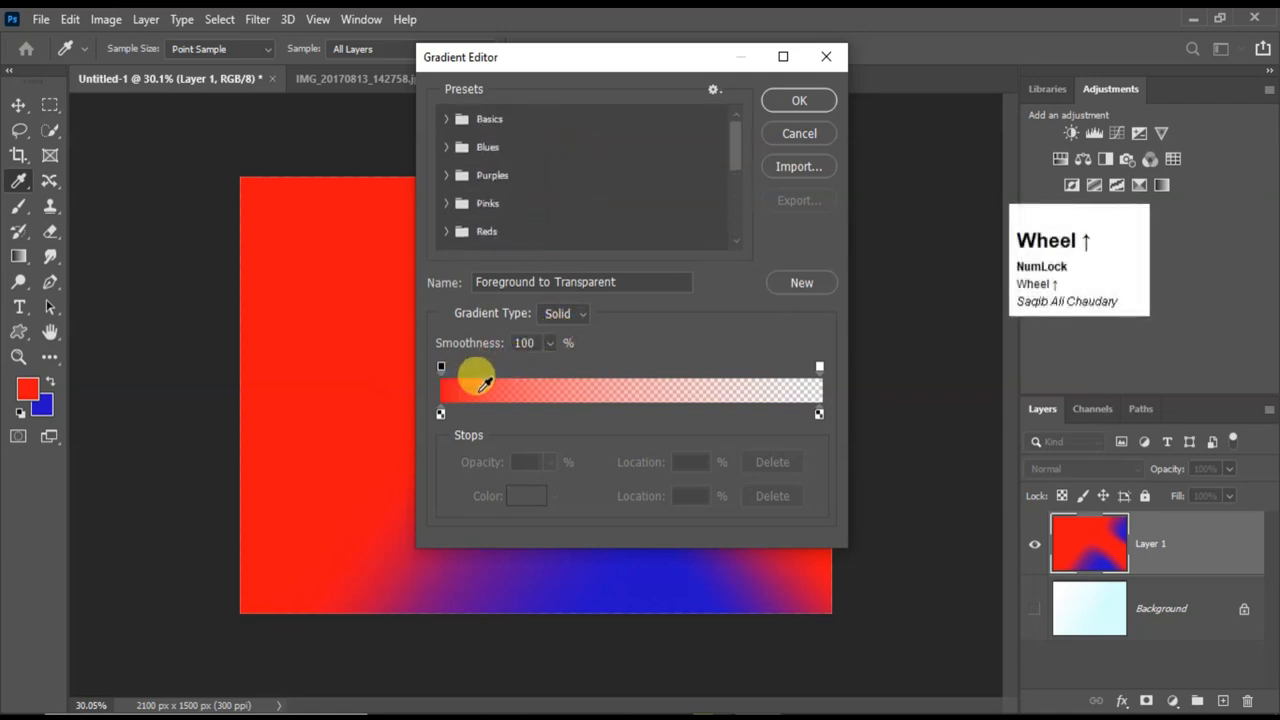
scroll(523, 137, "up", 1)
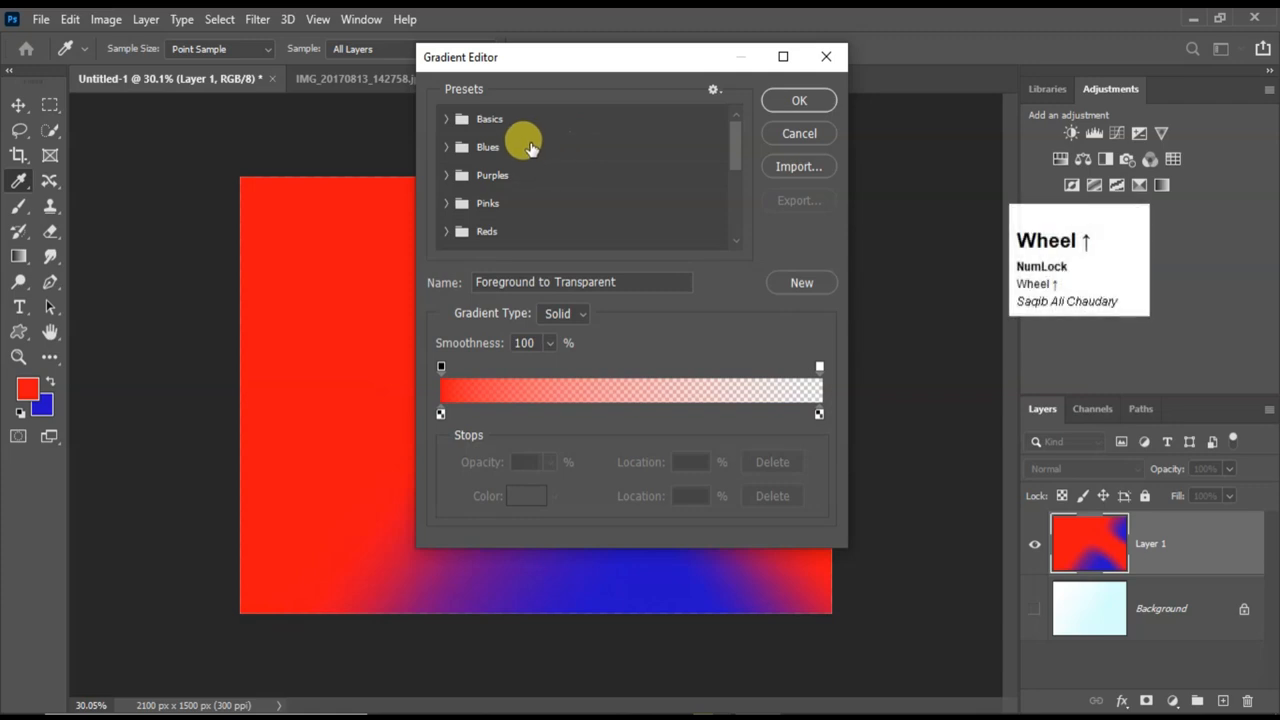
left_click(446, 116)
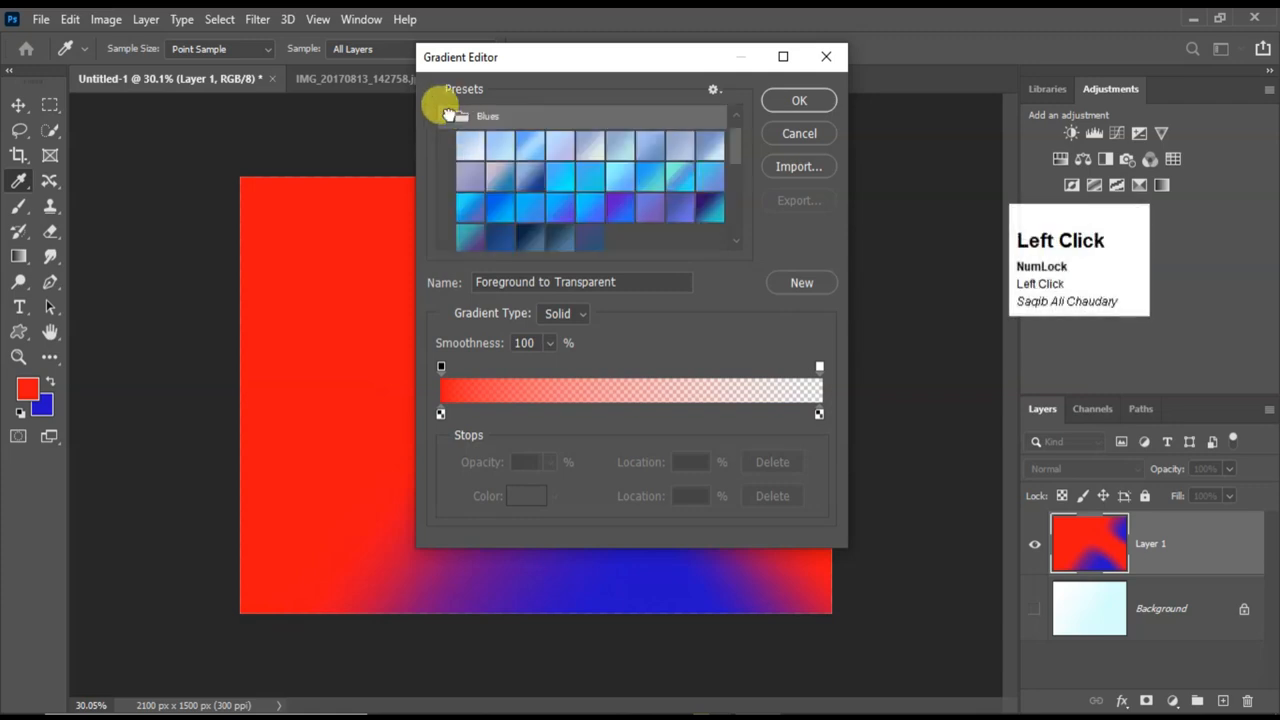
left_click(447, 116)
scroll(455, 140, "up", 1)
left_click(447, 120)
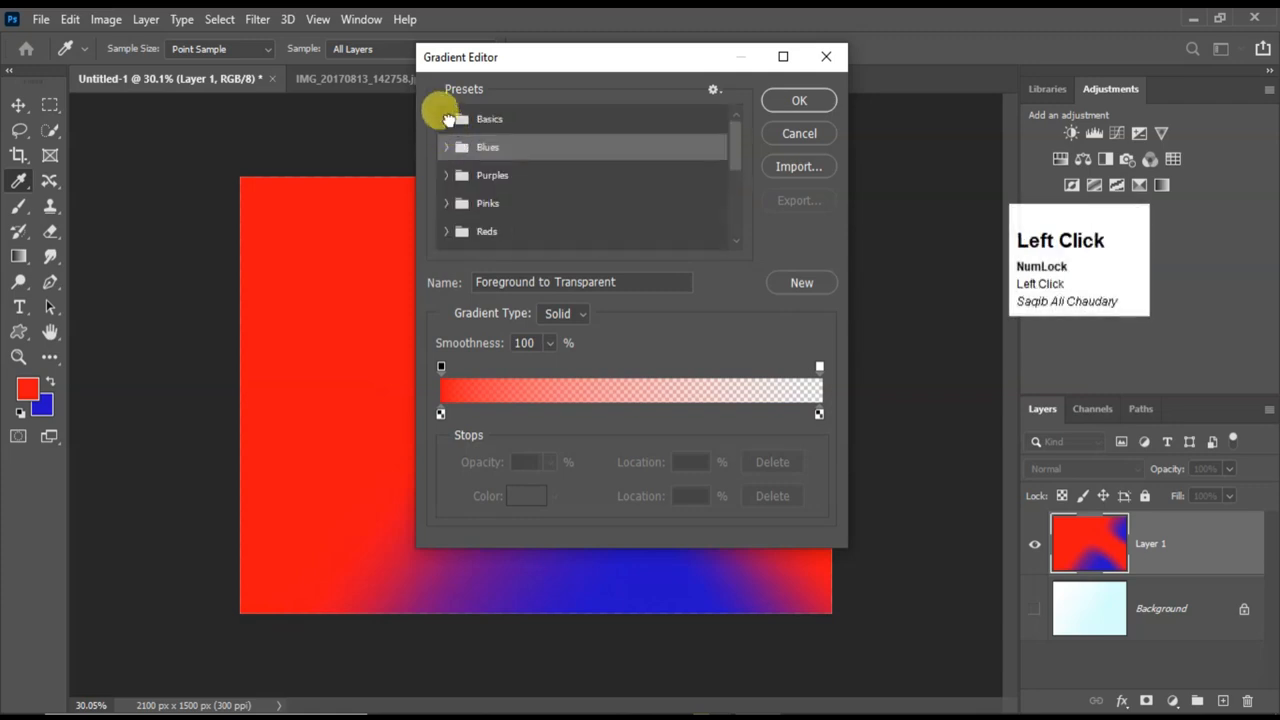
left_click(460, 137)
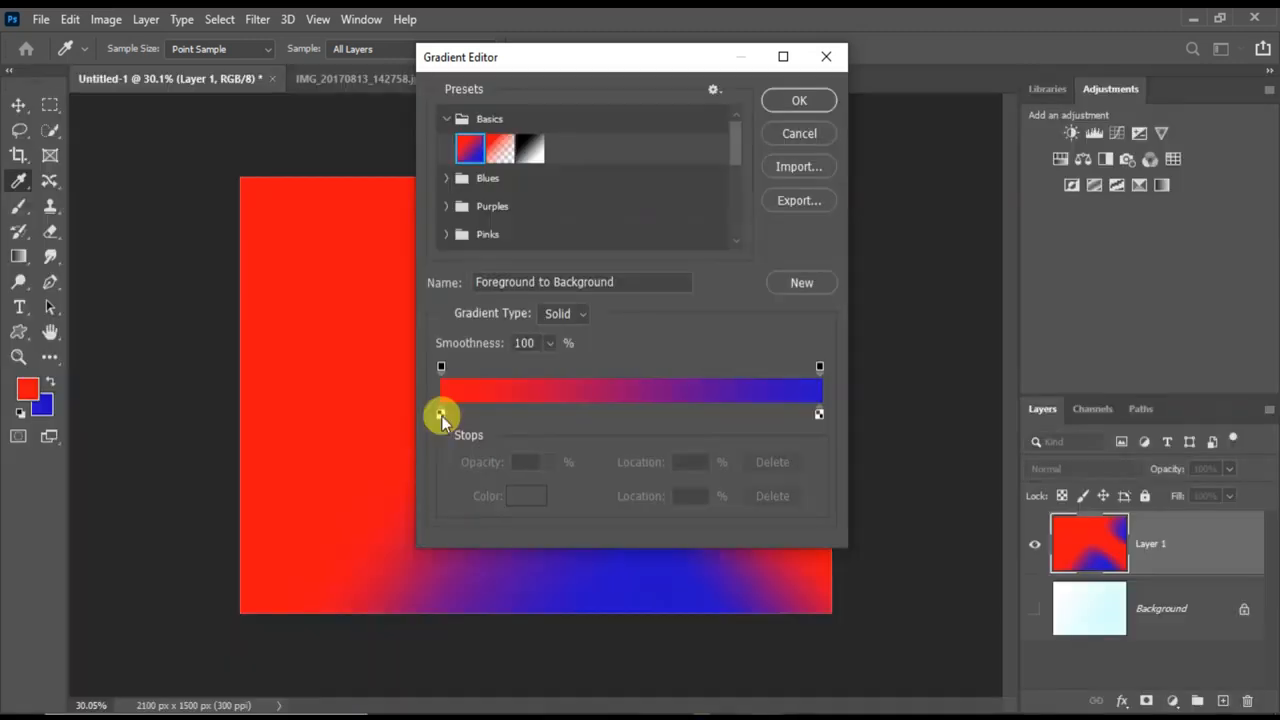
Move the gradient's red color stop to the 8% location and its blue color stop to 91%.
mouse_move(441, 413)
left_mouse_down()
mouse_move(500, 420)
mouse_move(452, 421)
left_mouse_up()
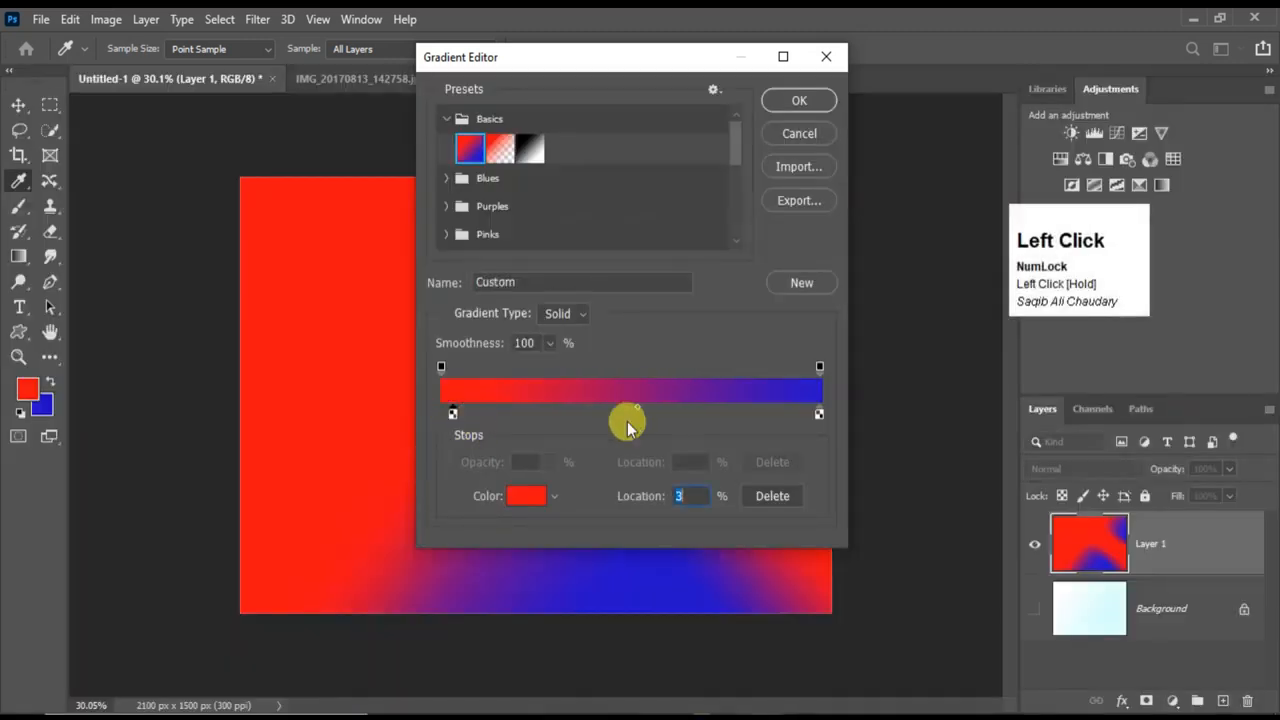
mouse_move(818, 414)
left_mouse_down()
mouse_move(758, 417)
mouse_move(802, 416)
left_mouse_up()
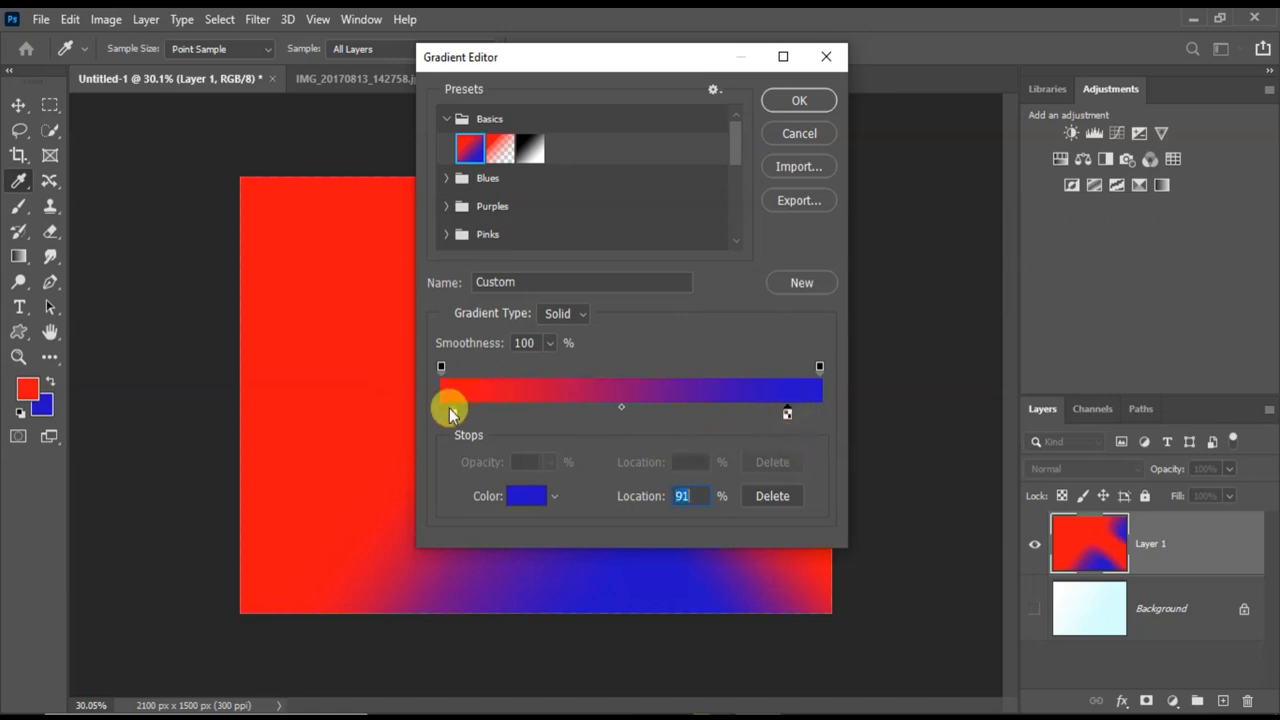
left_click_drag(454, 417, 473, 424)
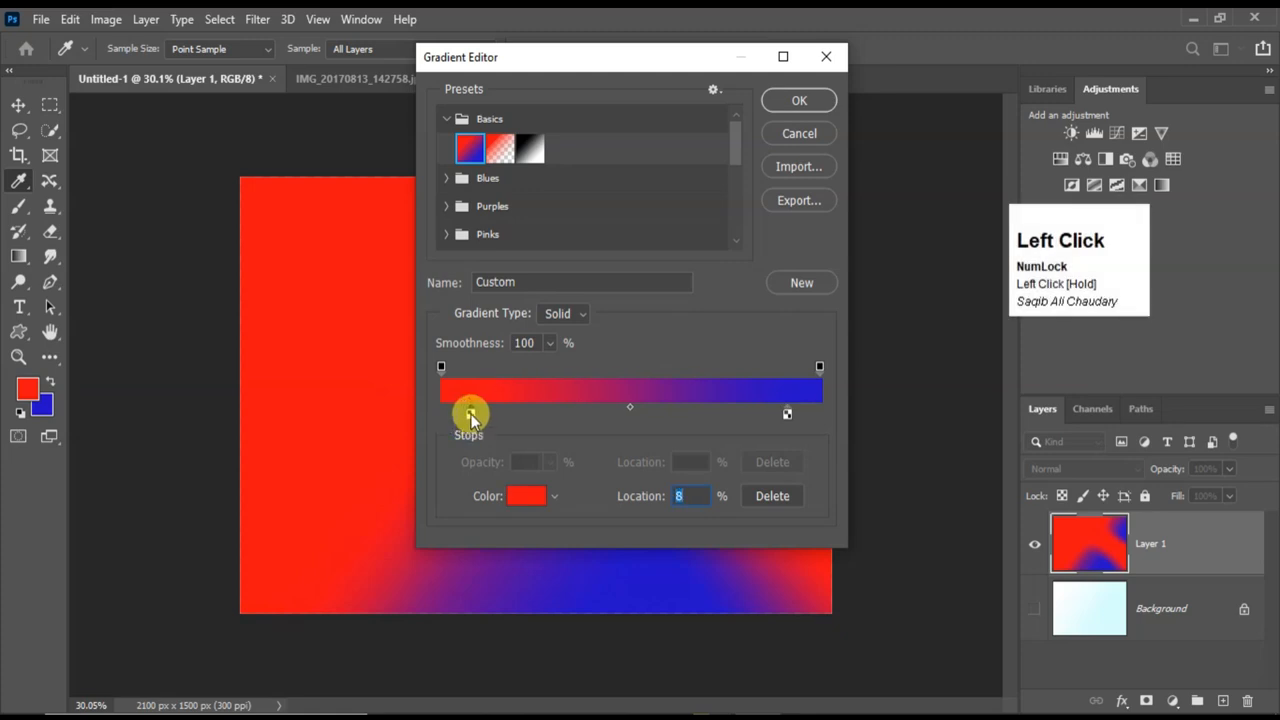
Duplicate the red color stop twice, placing the copies at the 26% and 37% locations.
key("alt")
left_click_drag(471, 418, 503, 420)
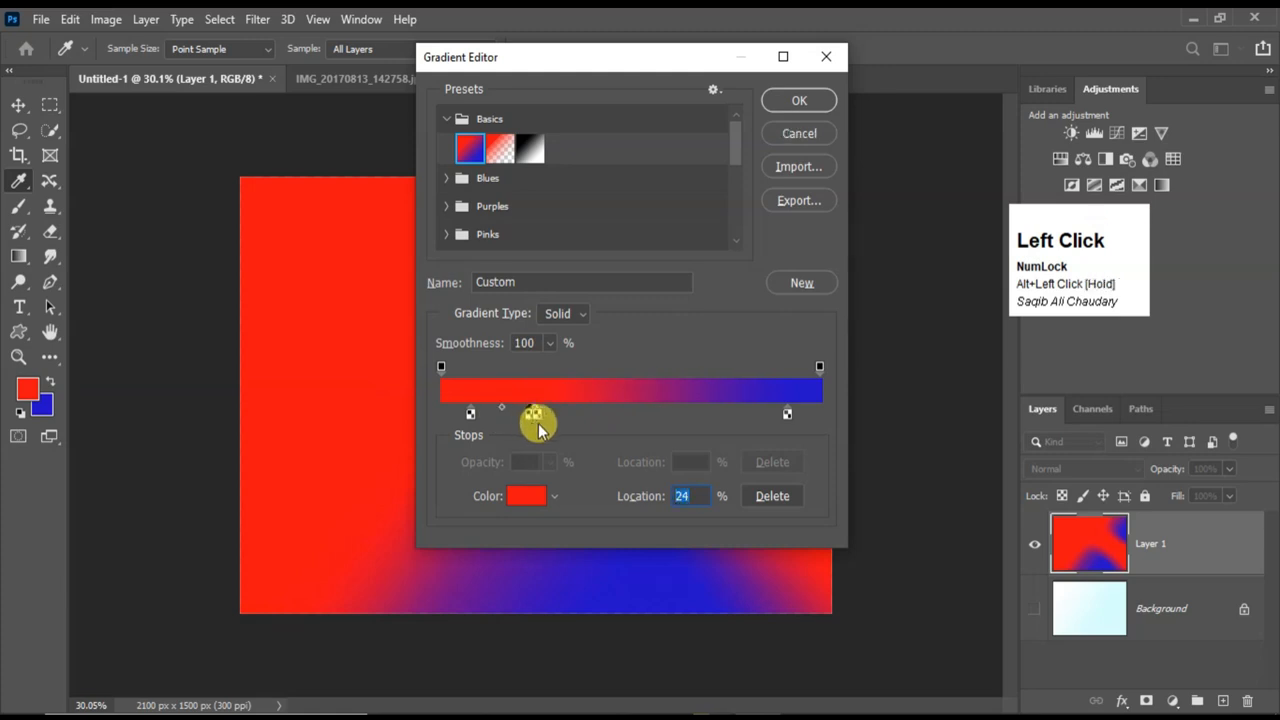
left_click_drag(566, 418, 583, 418)
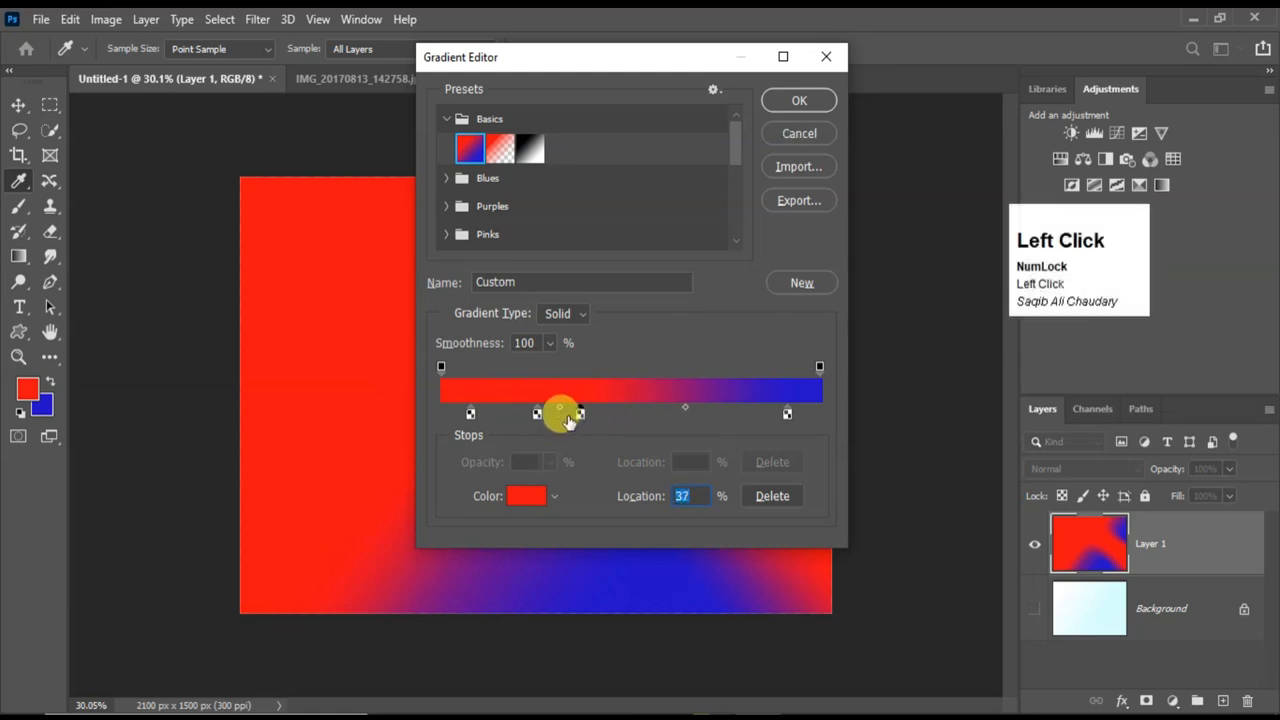
Recolor the stop at 26% to a bright violet.
left_click(538, 414)
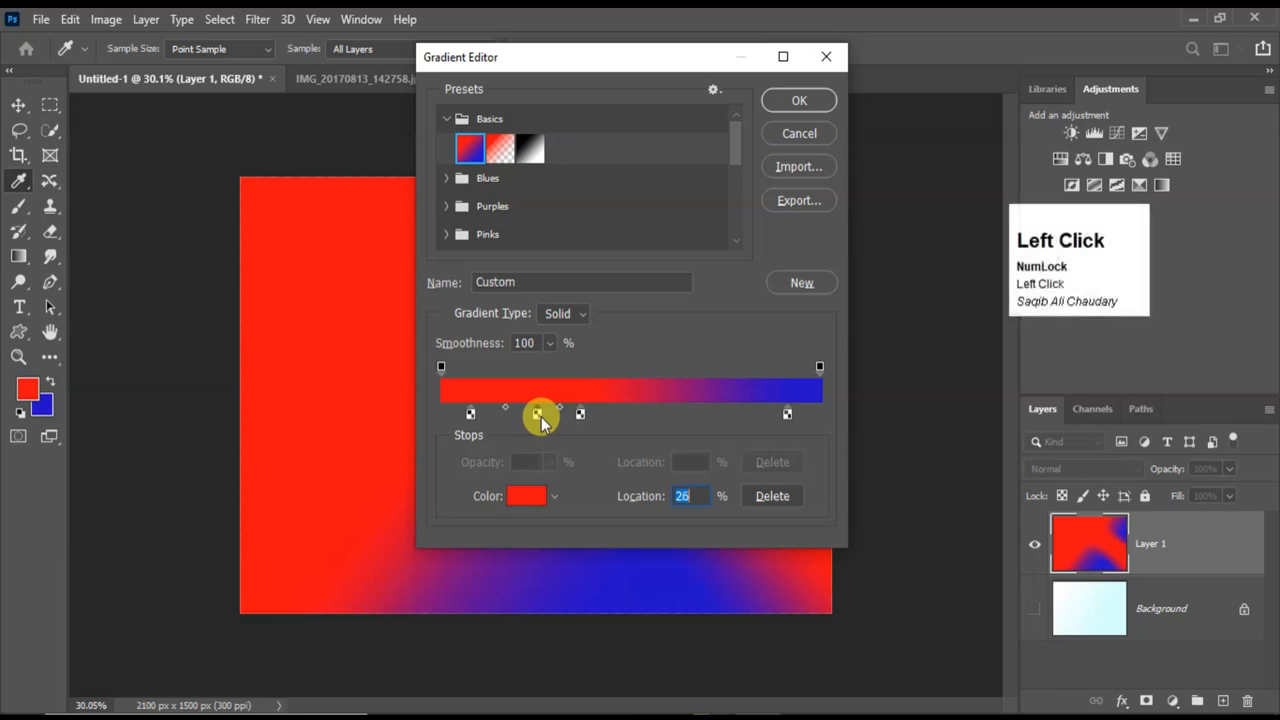
left_click(522, 496)
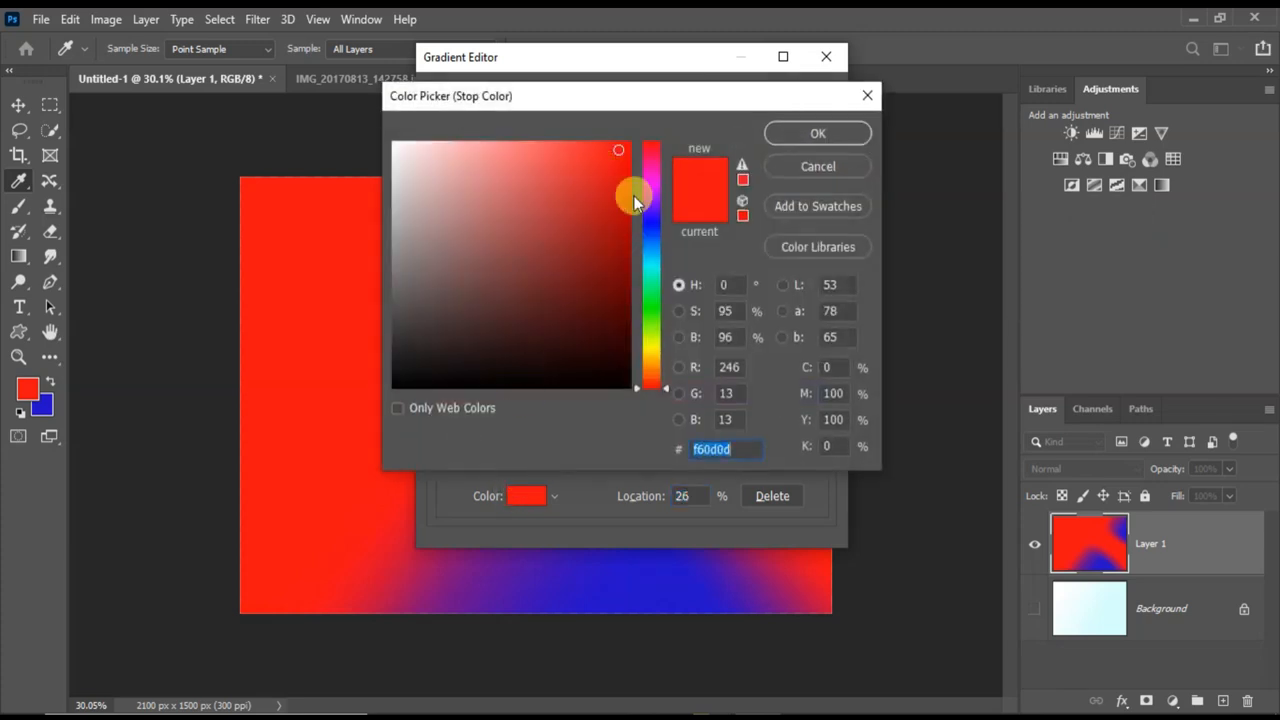
left_click(673, 208)
left_click(808, 133)
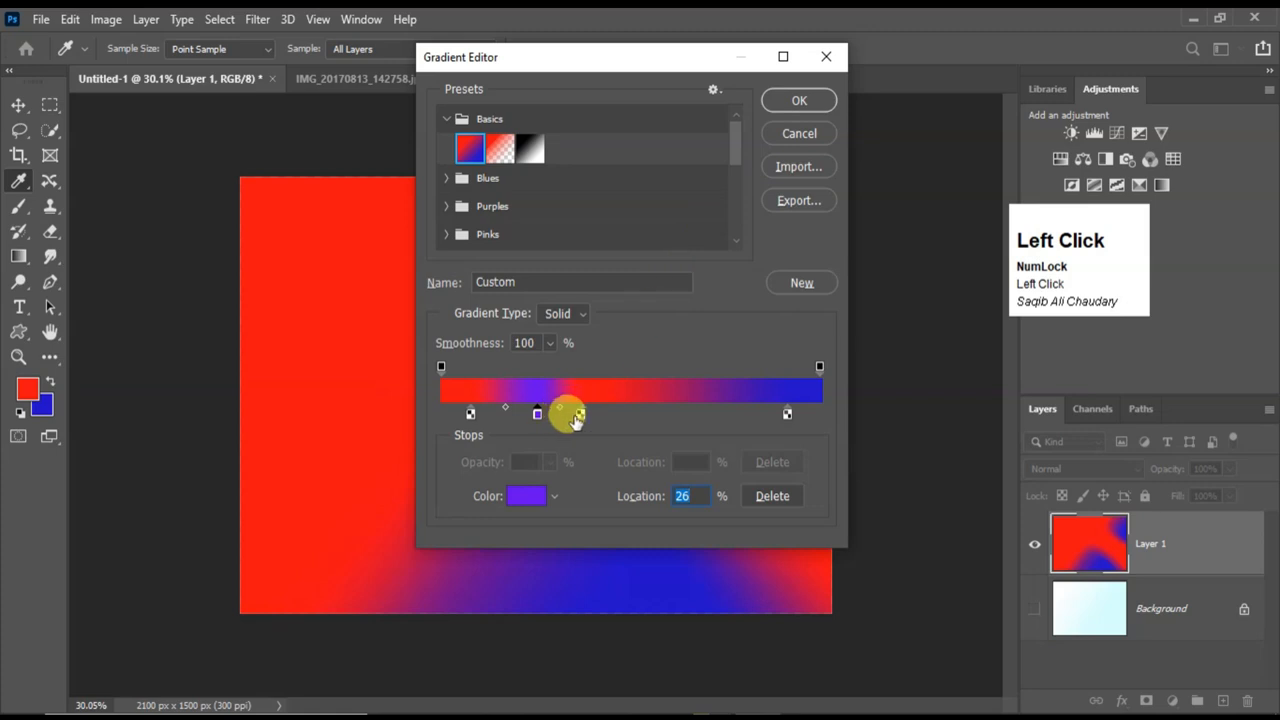
Move the red color stop at 37% to the 41% location and recolor it green.
left_click_drag(579, 415, 588, 419)
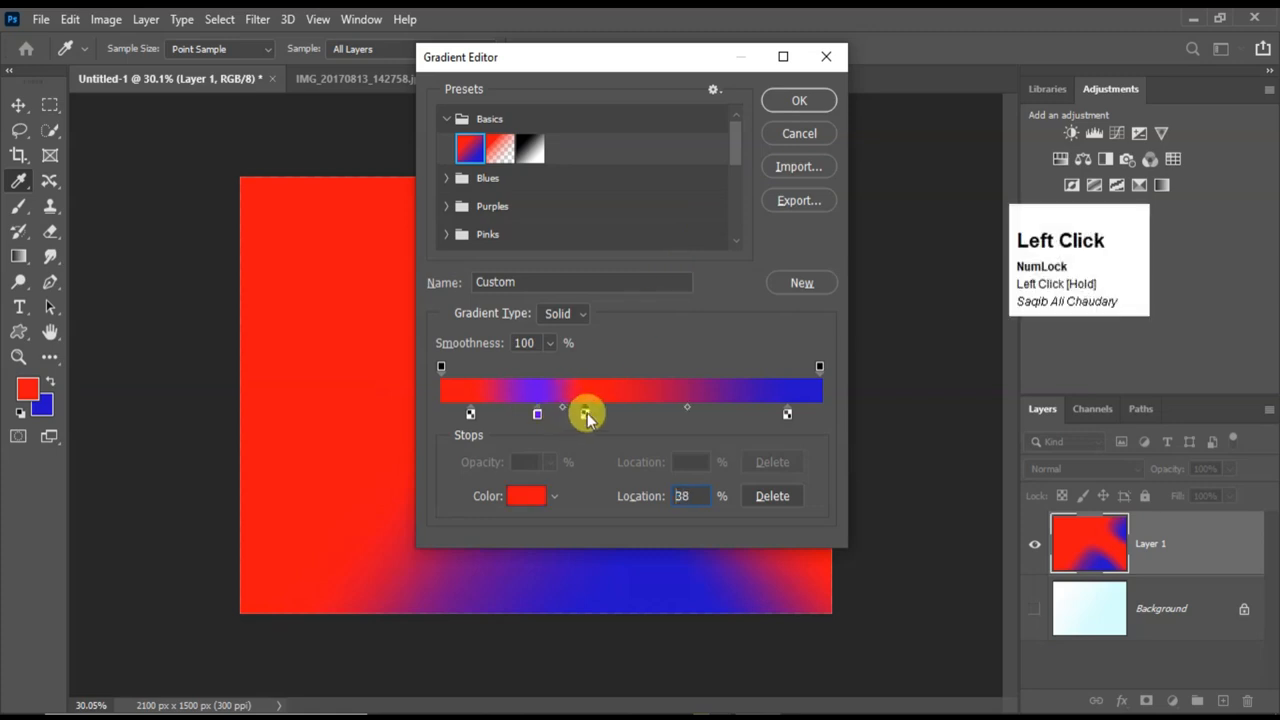
left_click(527, 495)
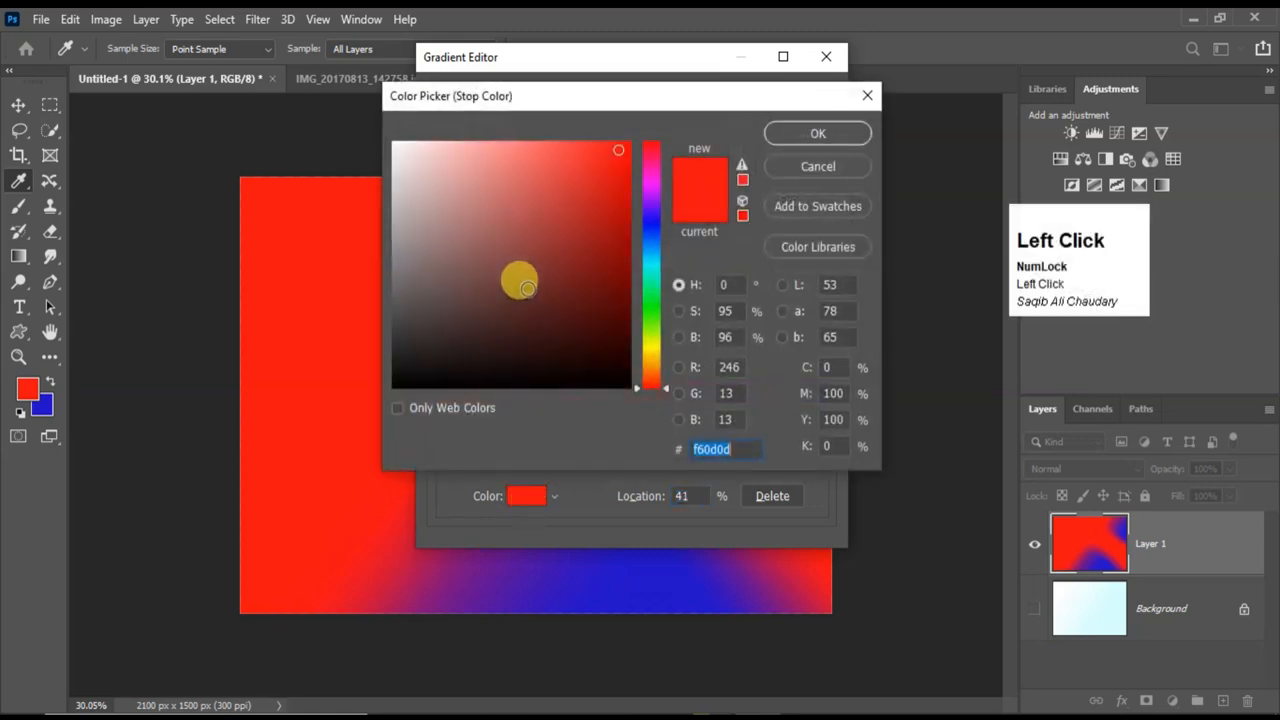
left_click(601, 185)
left_click(654, 314)
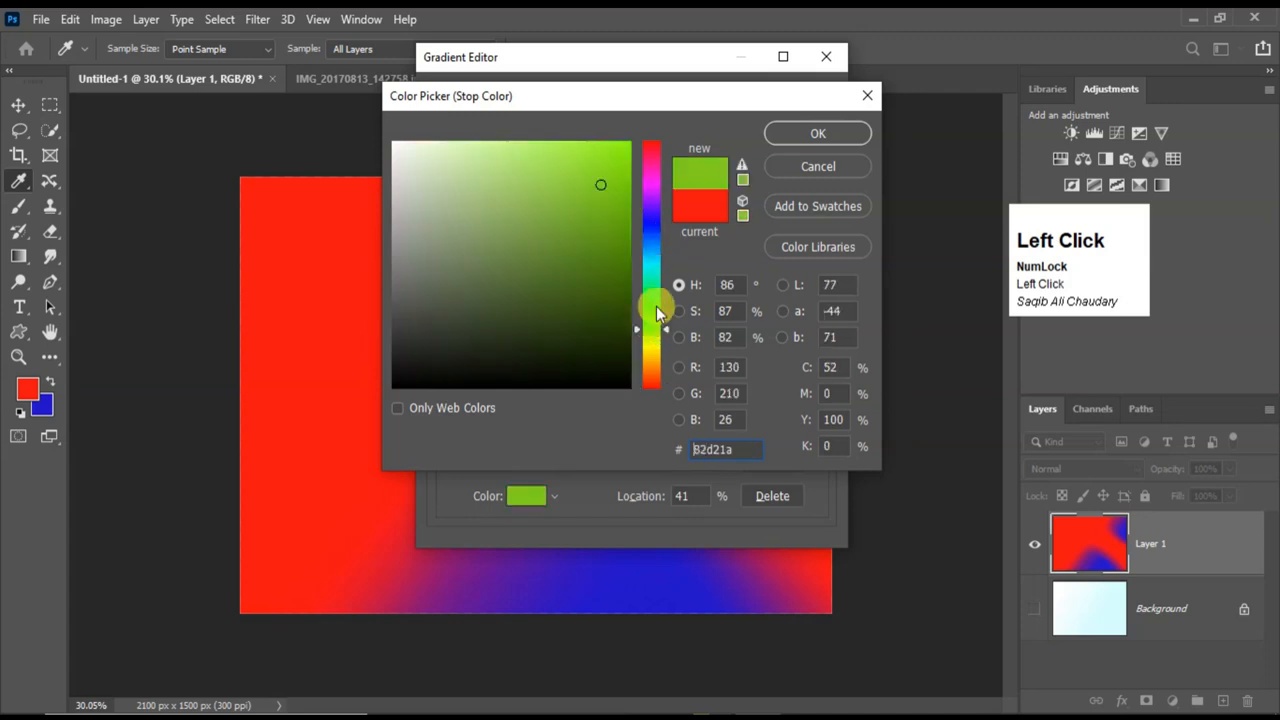
left_click(805, 133)
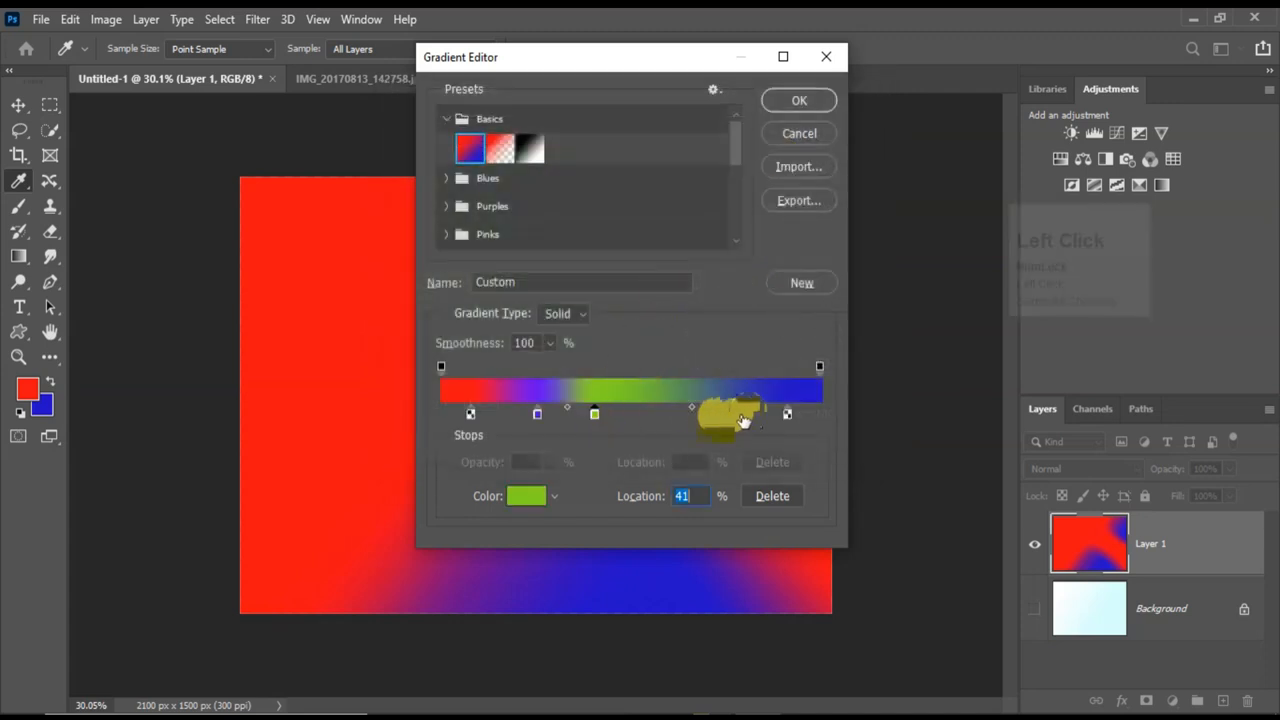
Add two more red color stops between the green and blue ones, at the 70% and 55% locations.
key("alt")
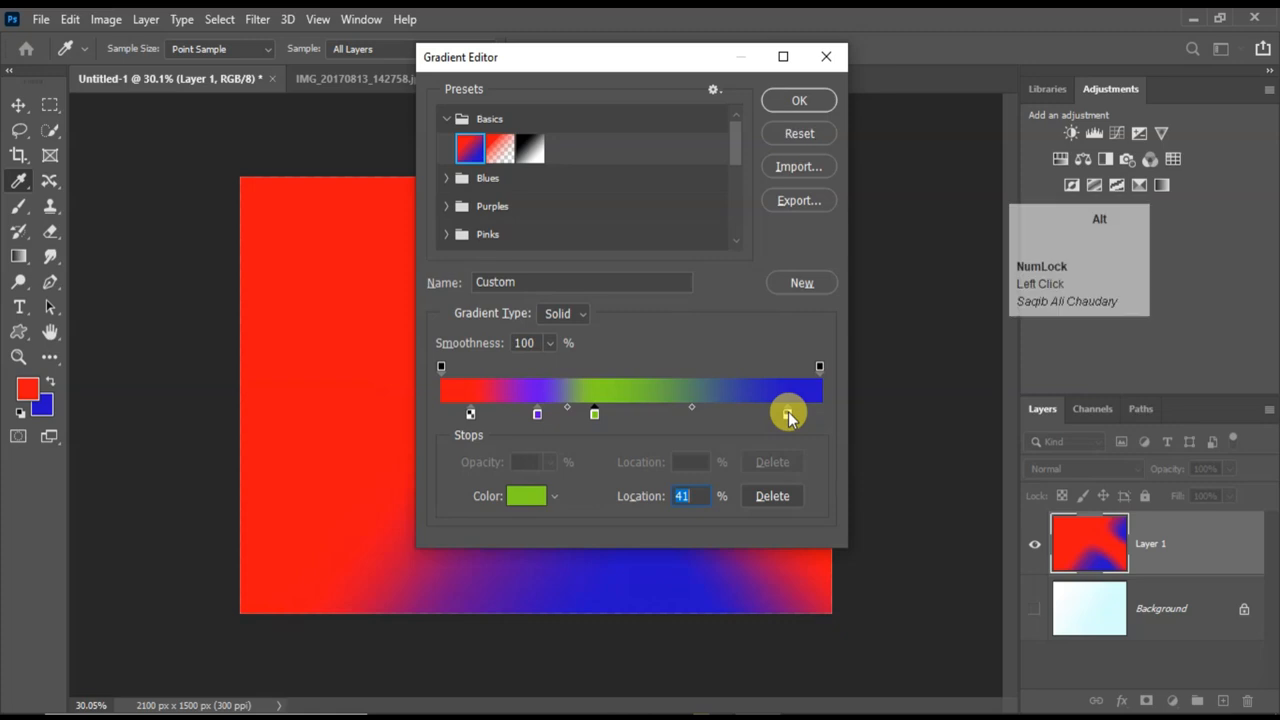
left_click_drag(789, 416, 735, 420)
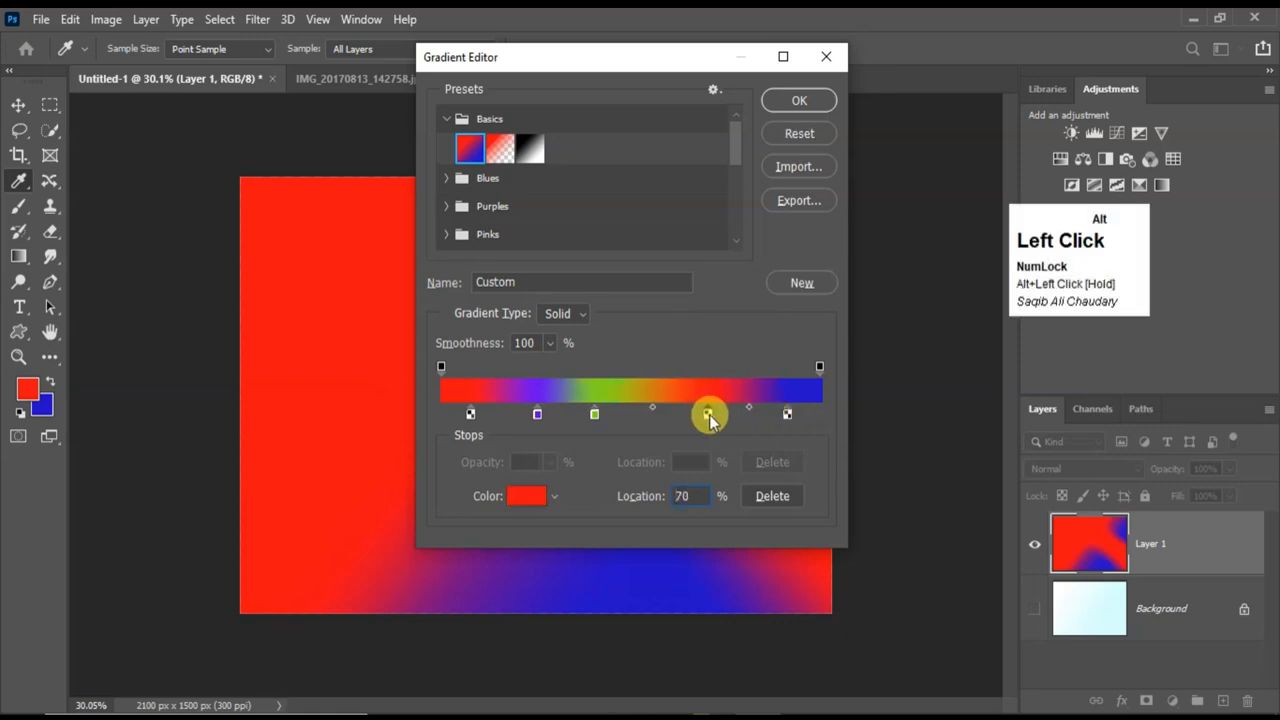
left_click(705, 420)
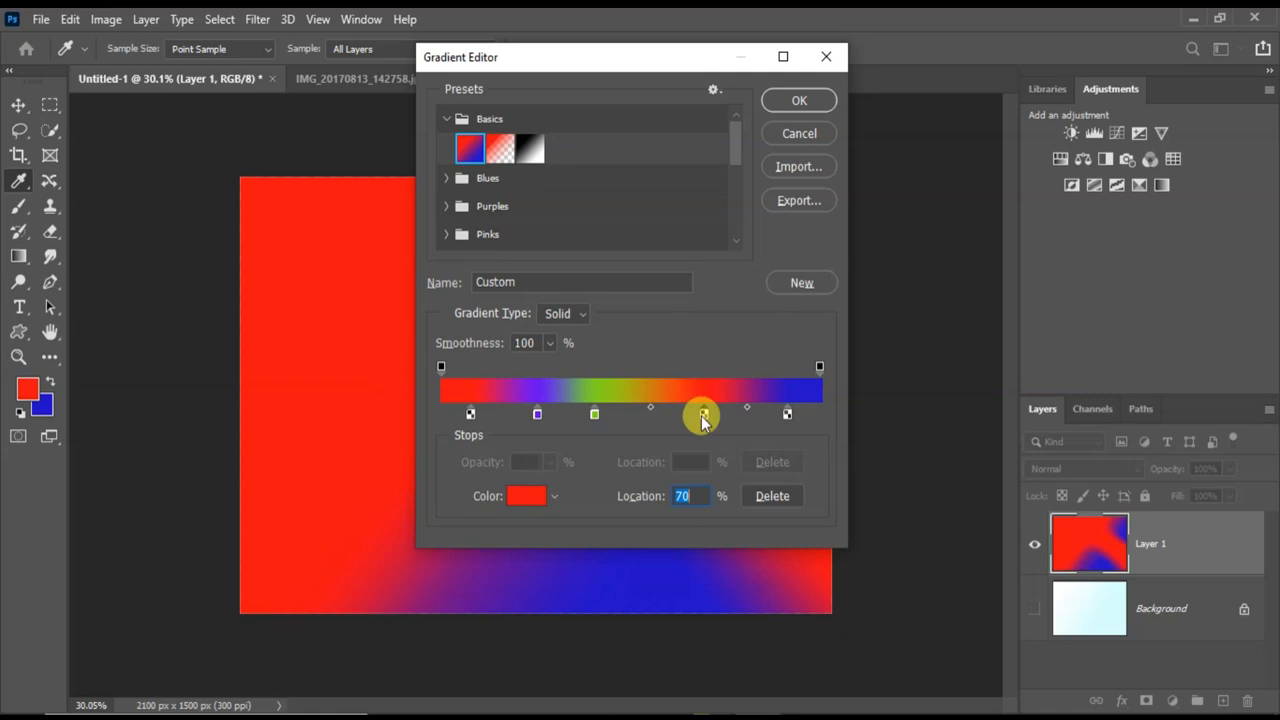
left_click_drag(704, 420, 657, 418)
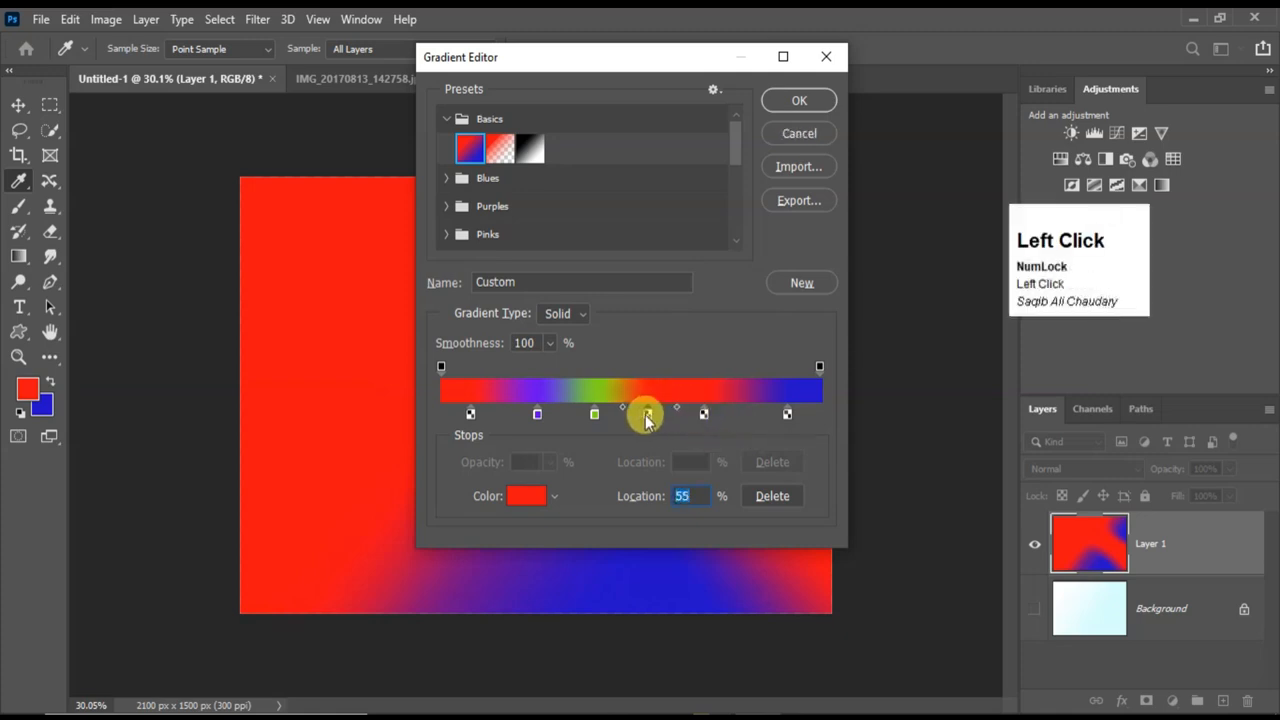
Recolor the stop at 55% to a pinkish red and accept the custom gradient.
left_click(527, 494)
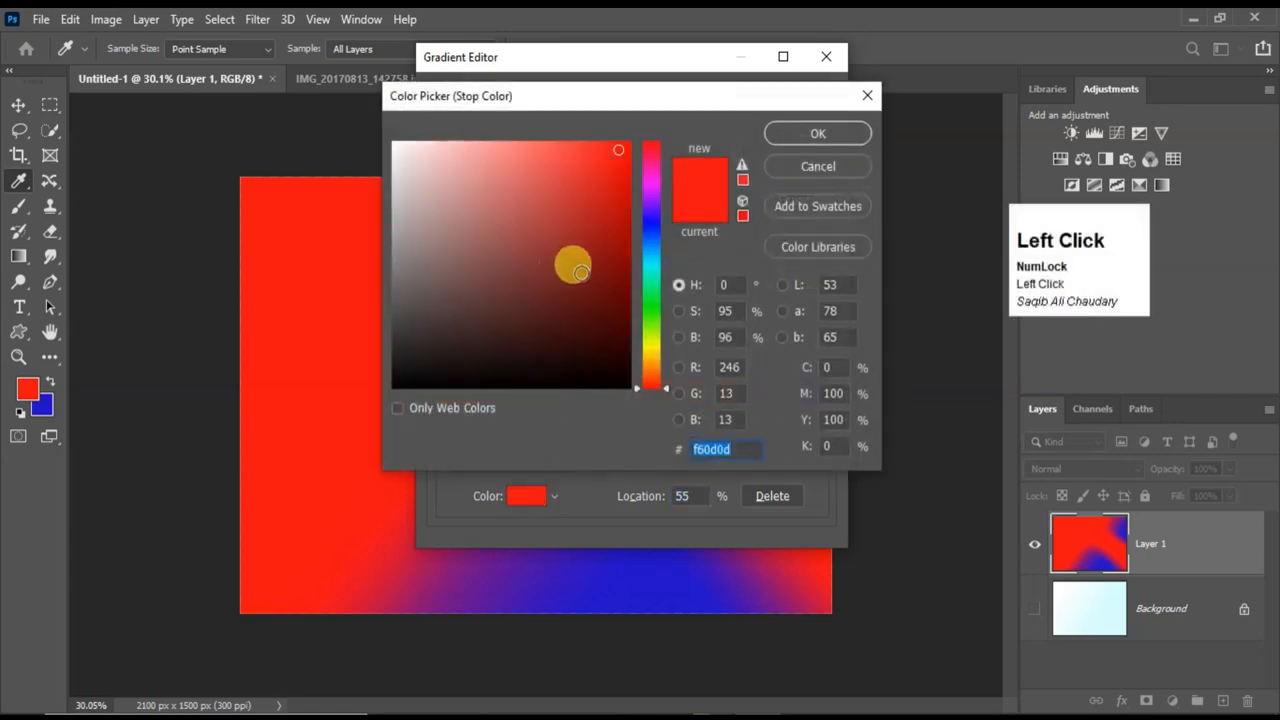
left_click(650, 152)
left_click(803, 134)
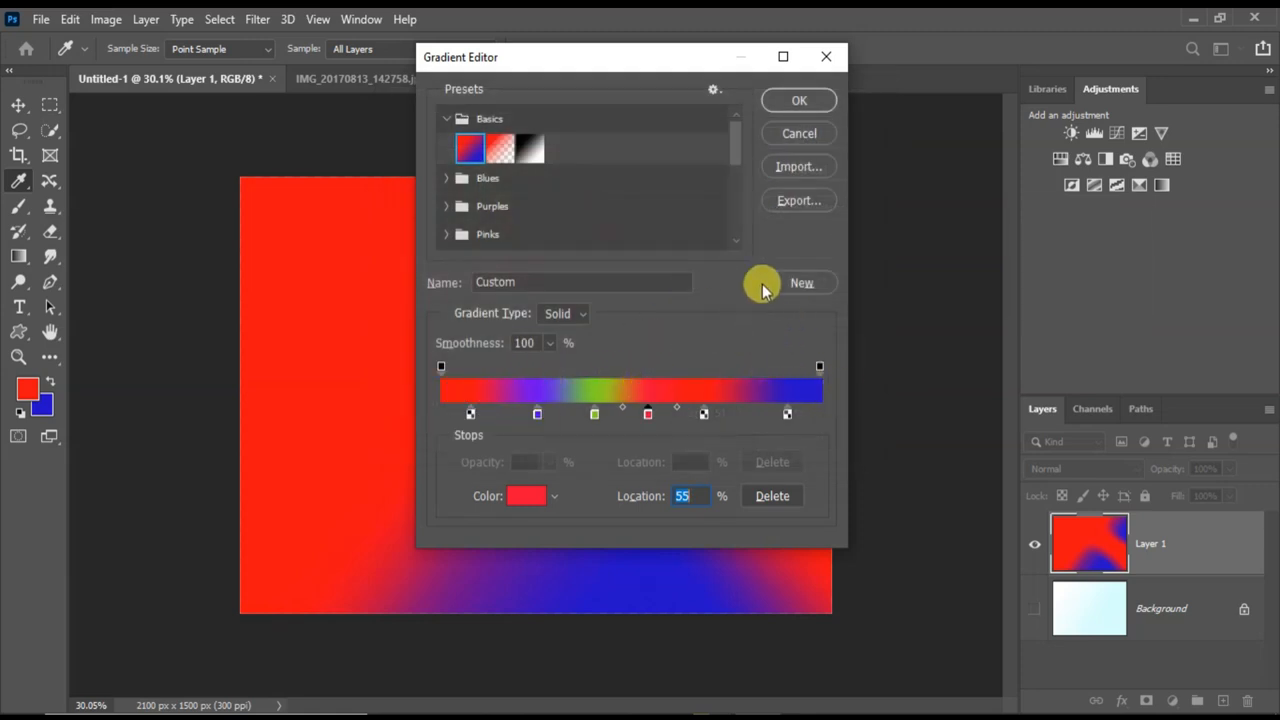
left_click(810, 101)
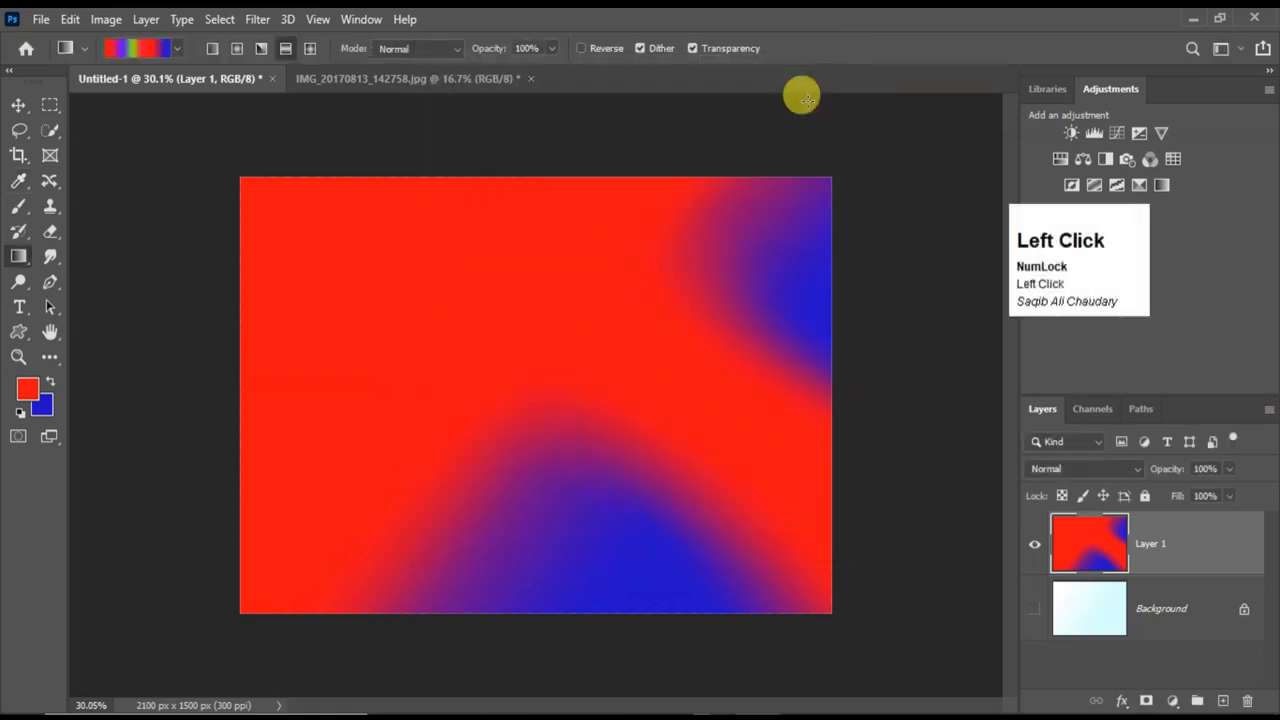
Create a new document with the Default Photoshop Size preset, 7 x 5 in at 300 ppi.
left_click(47, 18)
left_click(63, 45)
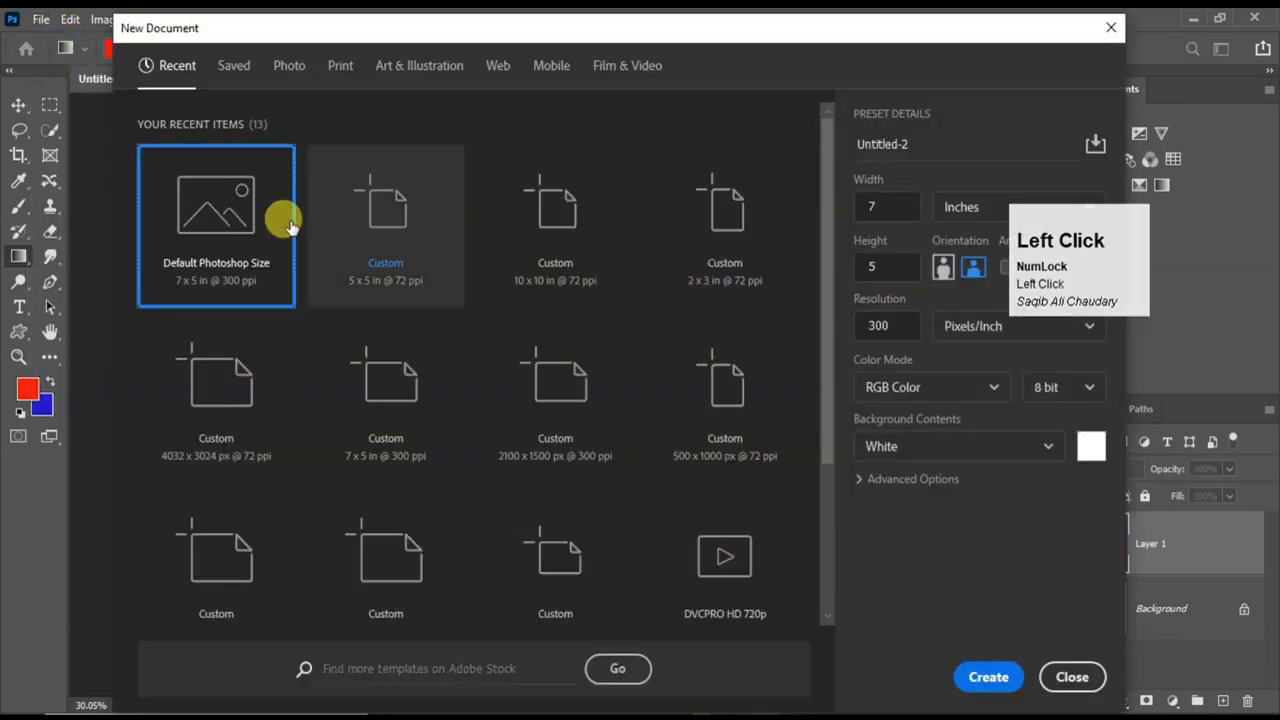
left_click(249, 241)
left_click(988, 673)
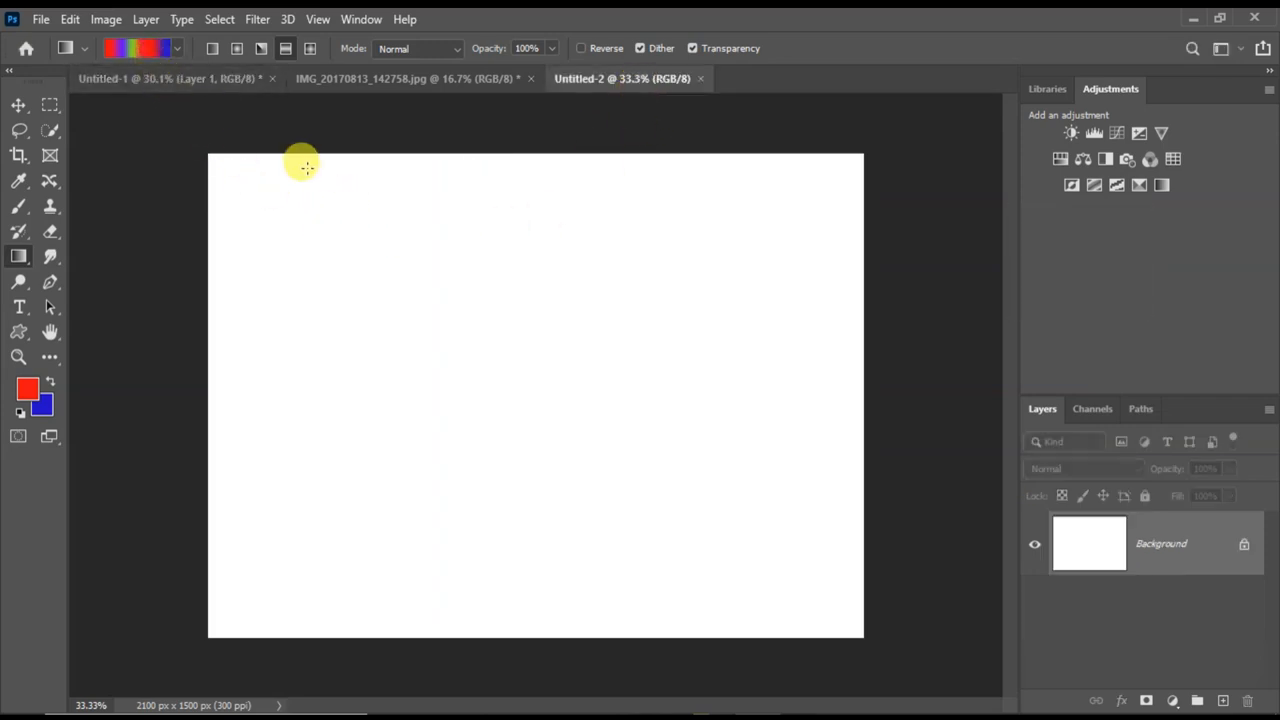
Try the custom gradient on the Background as a diagonal Linear Gradient and as Radial Gradients, the last centered above the middle.
left_click(212, 48)
left_click_drag(243, 184, 648, 507)
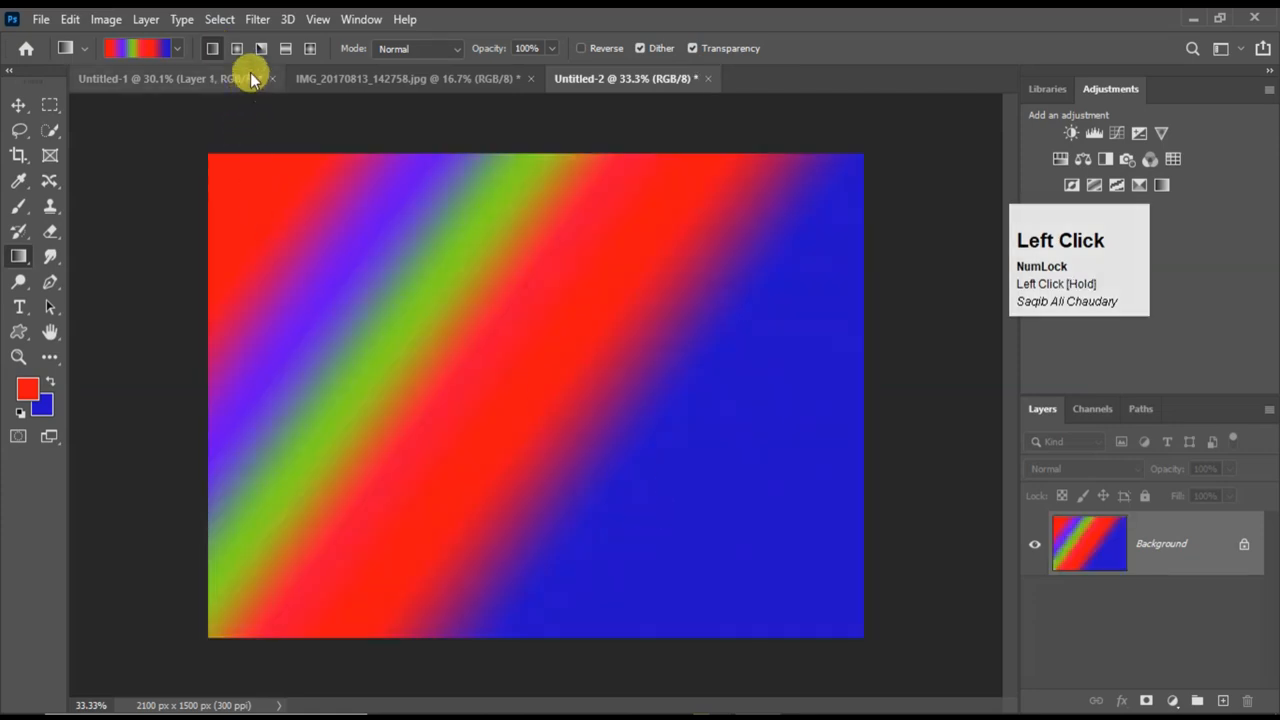
left_click(237, 50)
left_click_drag(280, 187, 760, 515)
left_click_drag(529, 311, 684, 418)
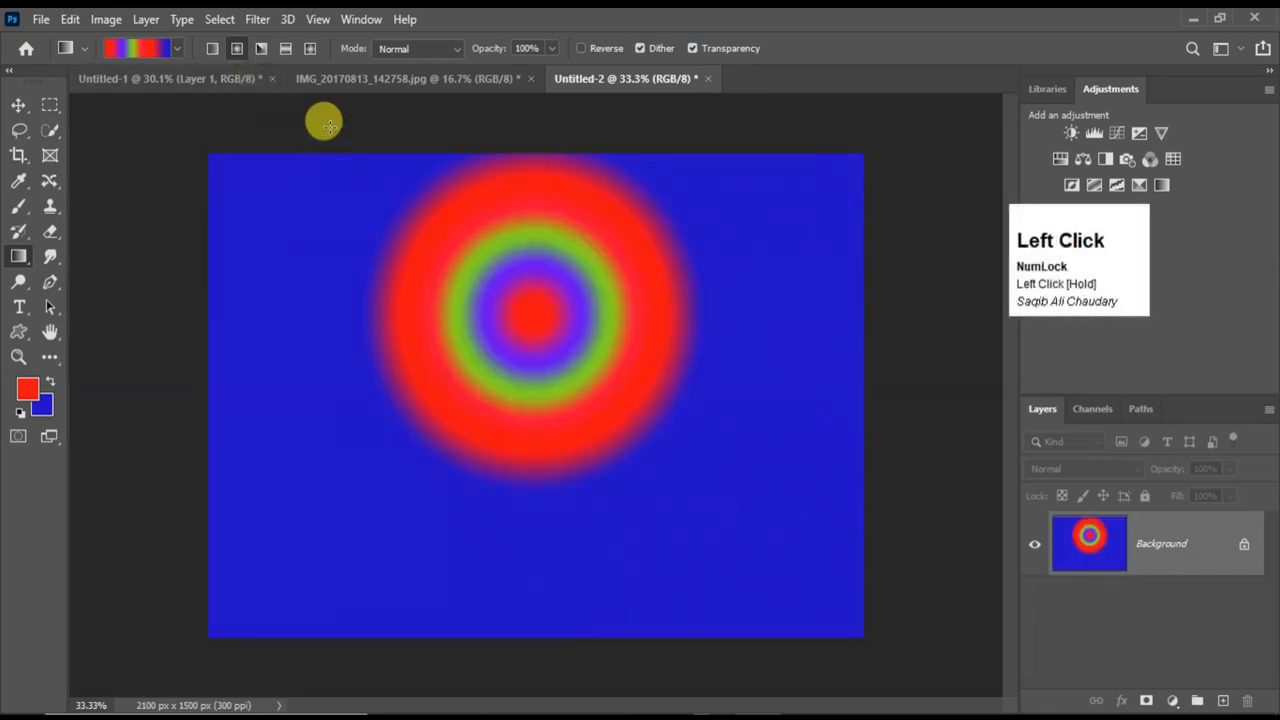
Try the custom gradient on the Background as several Angle Gradients and as a nearly horizontal Reflected Gradient starting near the middle.
left_click(262, 50)
left_click_drag(361, 241, 646, 494)
left_click_drag(596, 387, 659, 499)
left_click_drag(634, 345, 511, 420)
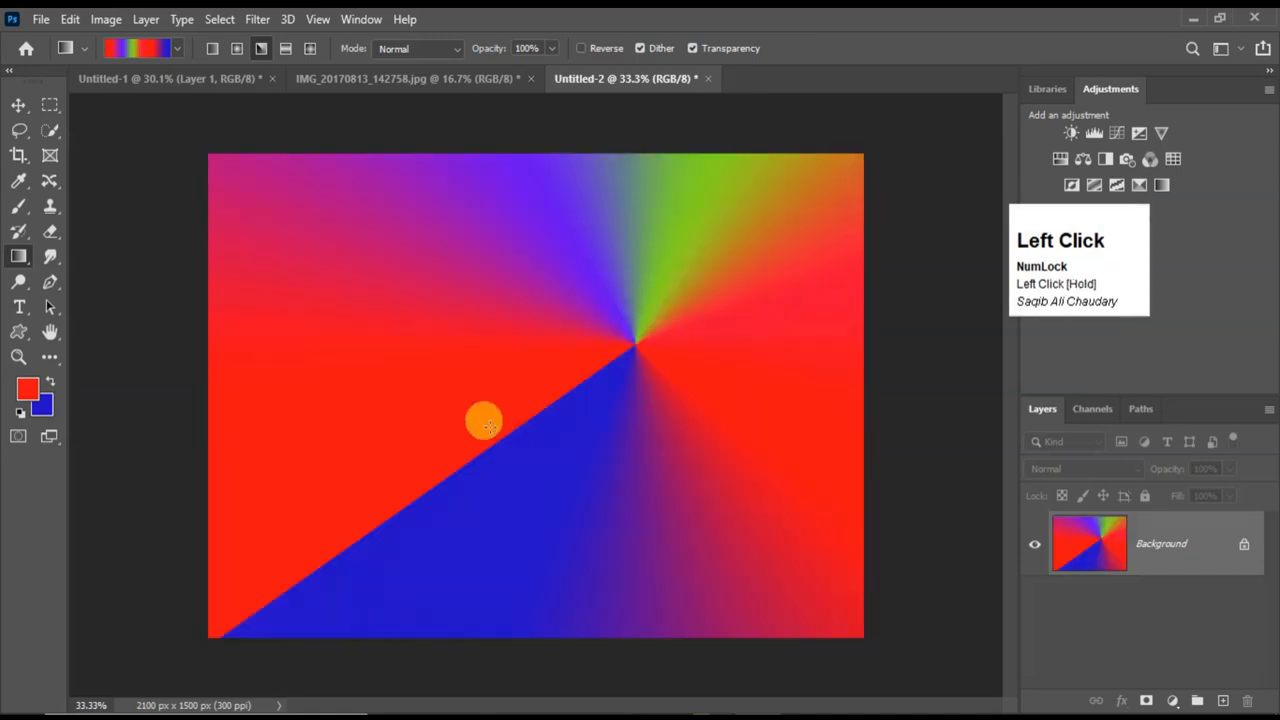
left_click_drag(481, 299, 596, 457)
left_click(287, 48)
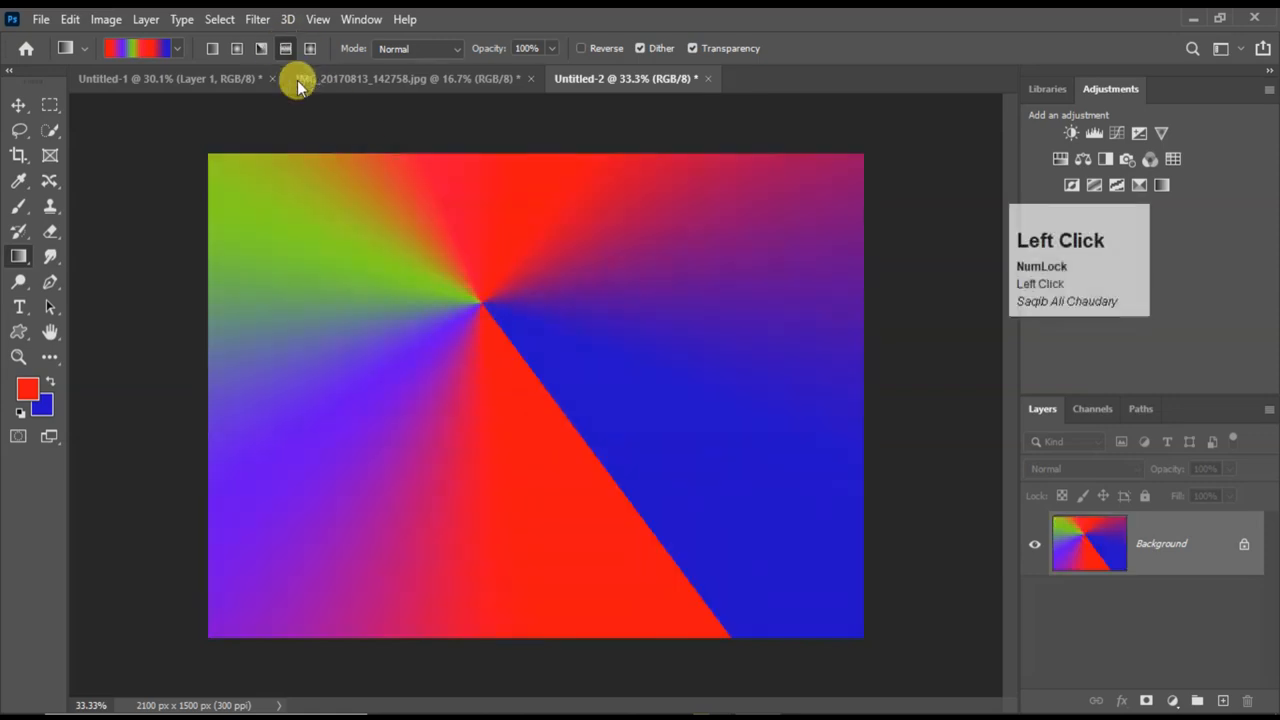
left_click_drag(582, 349, 890, 386)
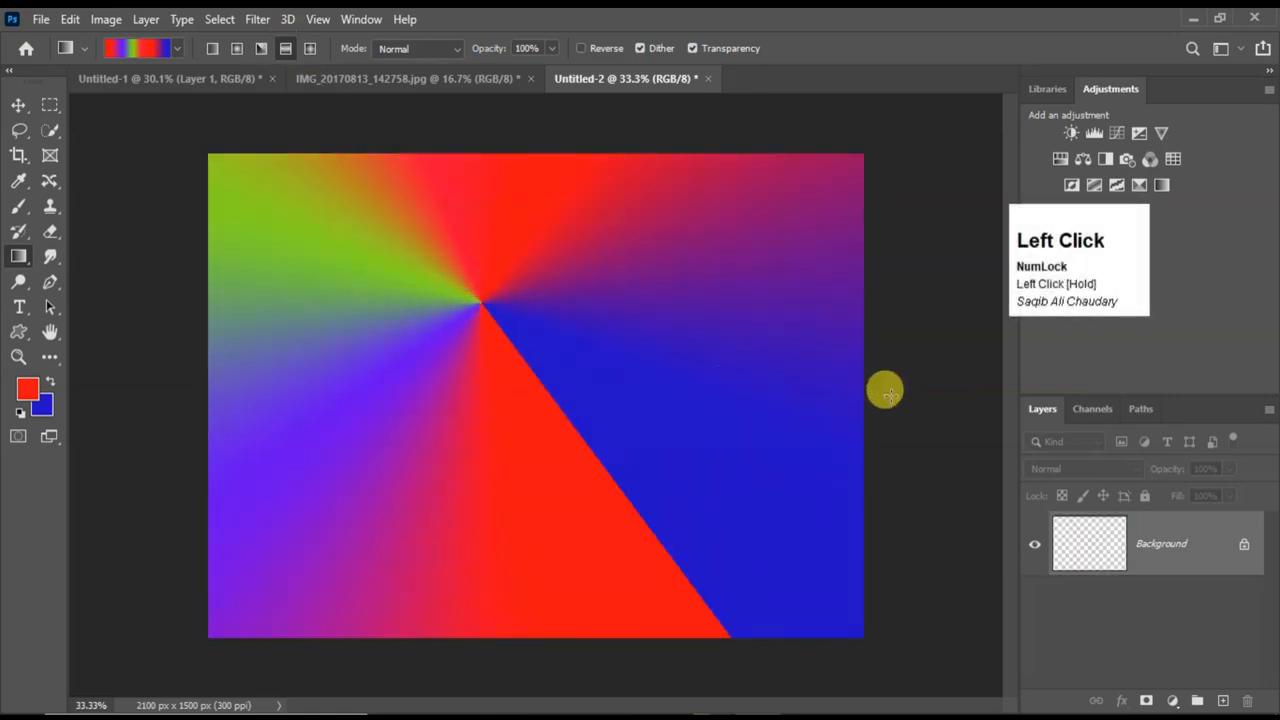
Fill the Background with the custom gradient as Diamond Gradients of varying size and position, ending with one near the upper-left corner.
left_click(310, 48)
left_click_drag(531, 354, 805, 384)
left_click_drag(429, 306, 470, 424)
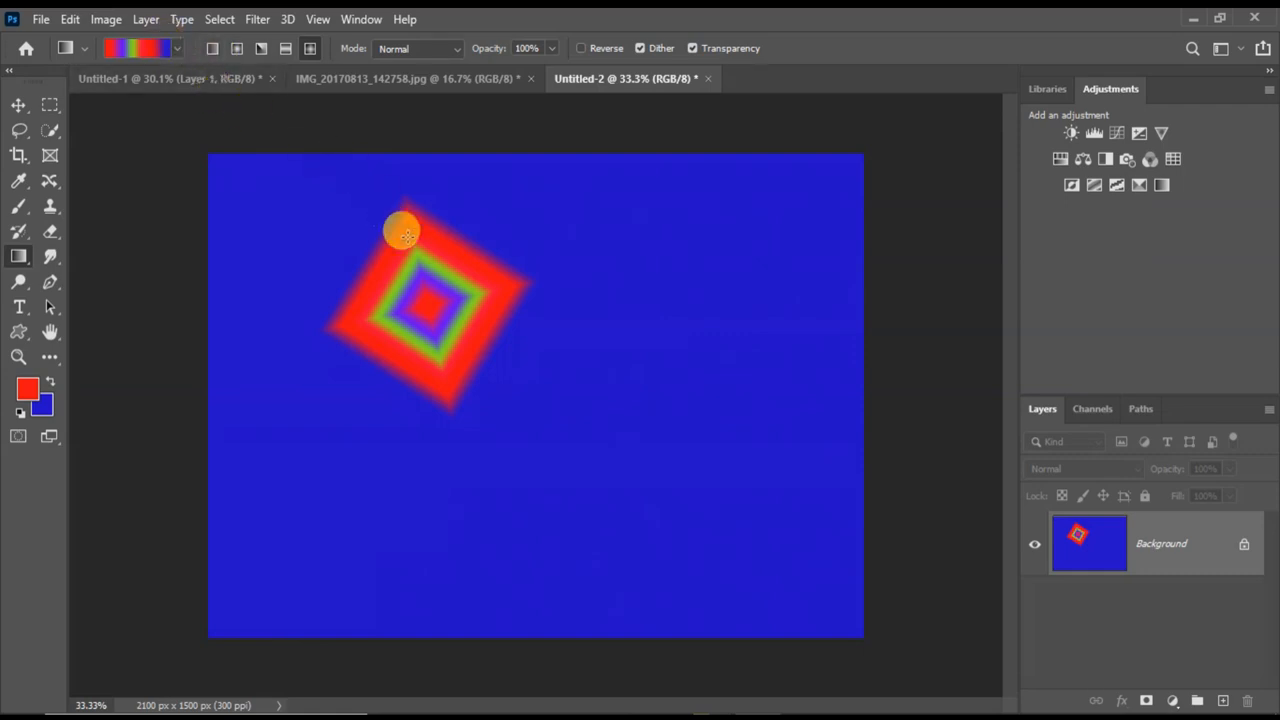
left_click_drag(586, 283, 699, 396)
left_click_drag(281, 333, 384, 479)
left_click_drag(671, 466, 697, 492)
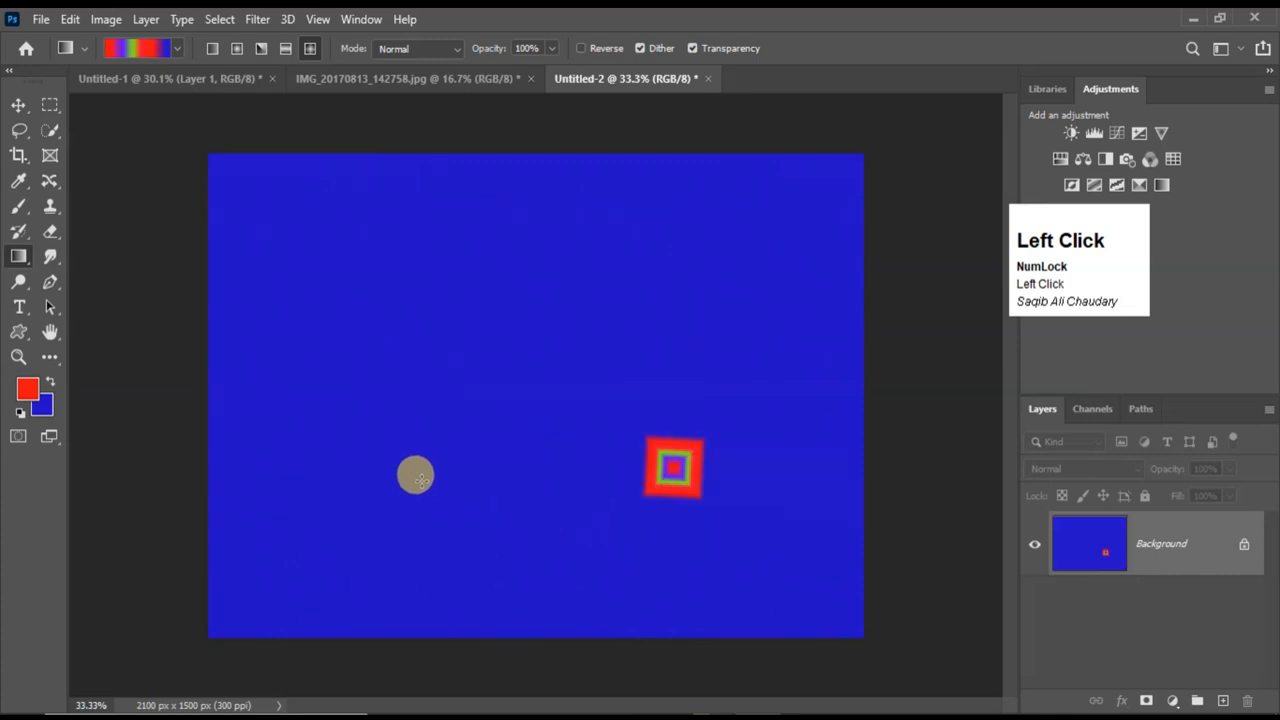
mouse_move(312, 237)
left_mouse_down()
mouse_move(380, 327)
mouse_move(554, 449)
left_mouse_up()
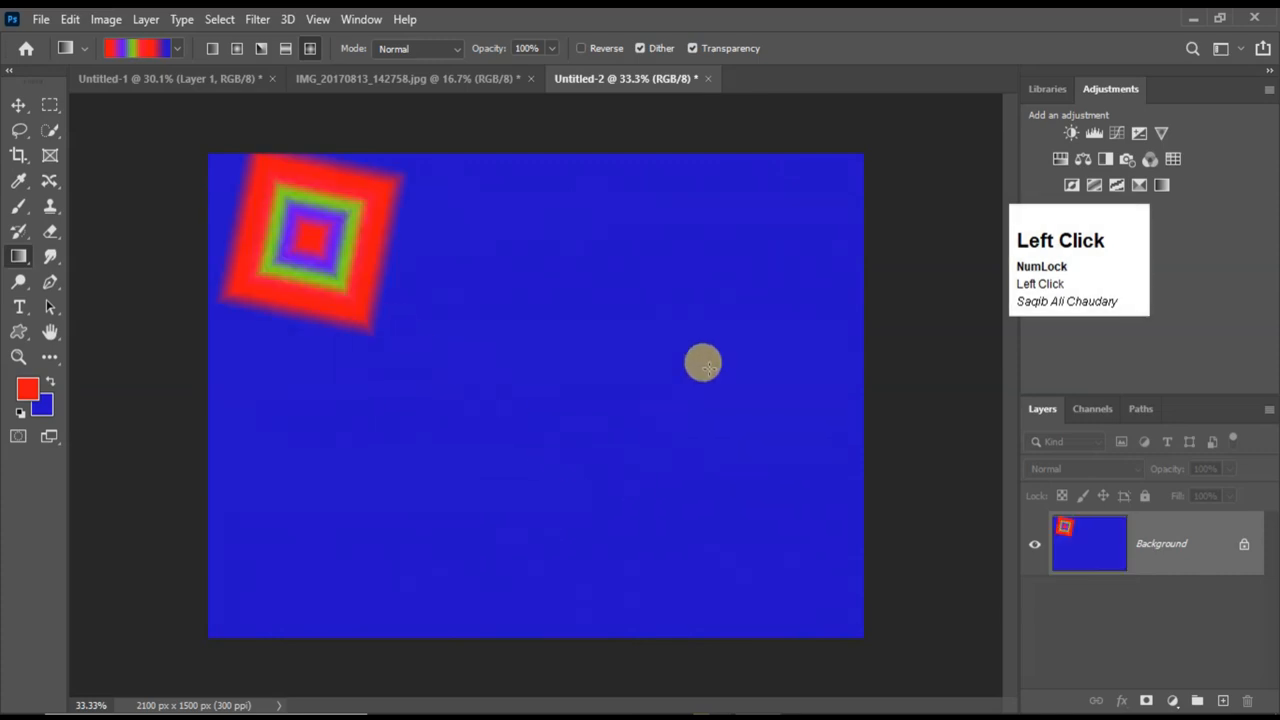
Draw another Diamond Gradient with the custom gradient, centered near the canvas's right edge and extending toward the lower left.
left_click_drag(777, 314, 689, 437)
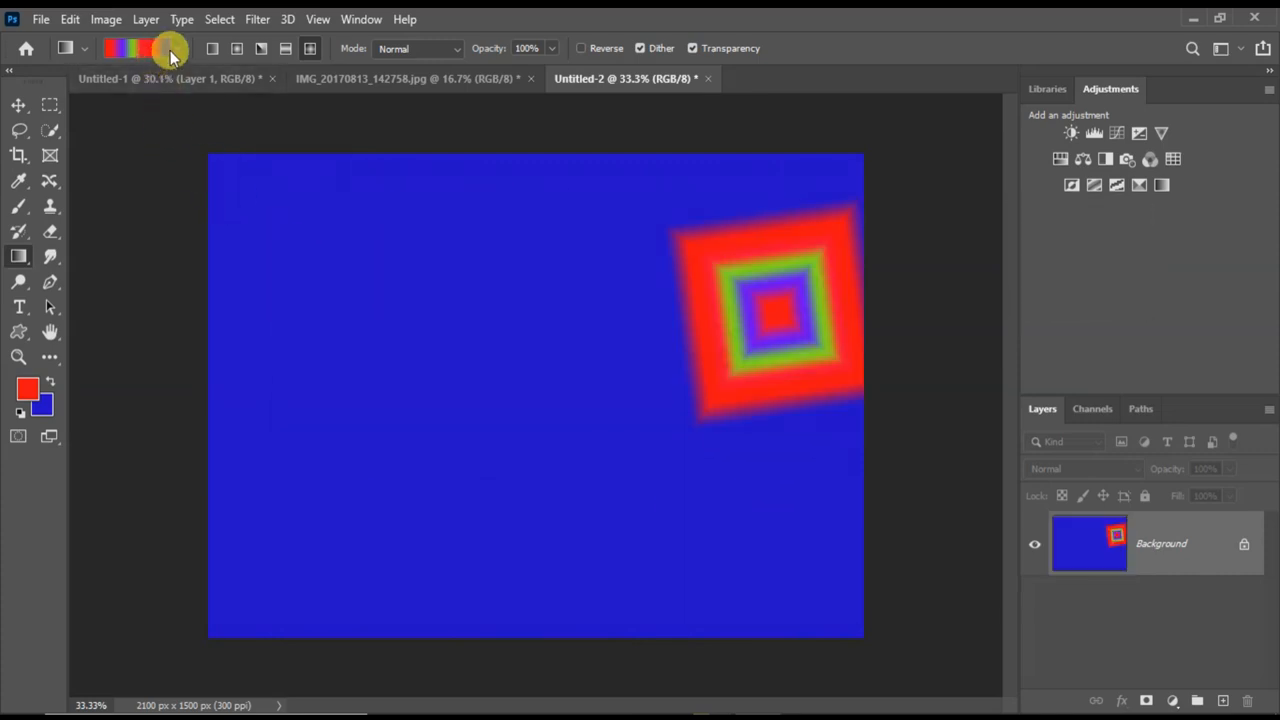
In the Gradient Editor, move the custom gradient's end opacity stop to location 75% and set its opacity to 96%.
left_click(156, 51)
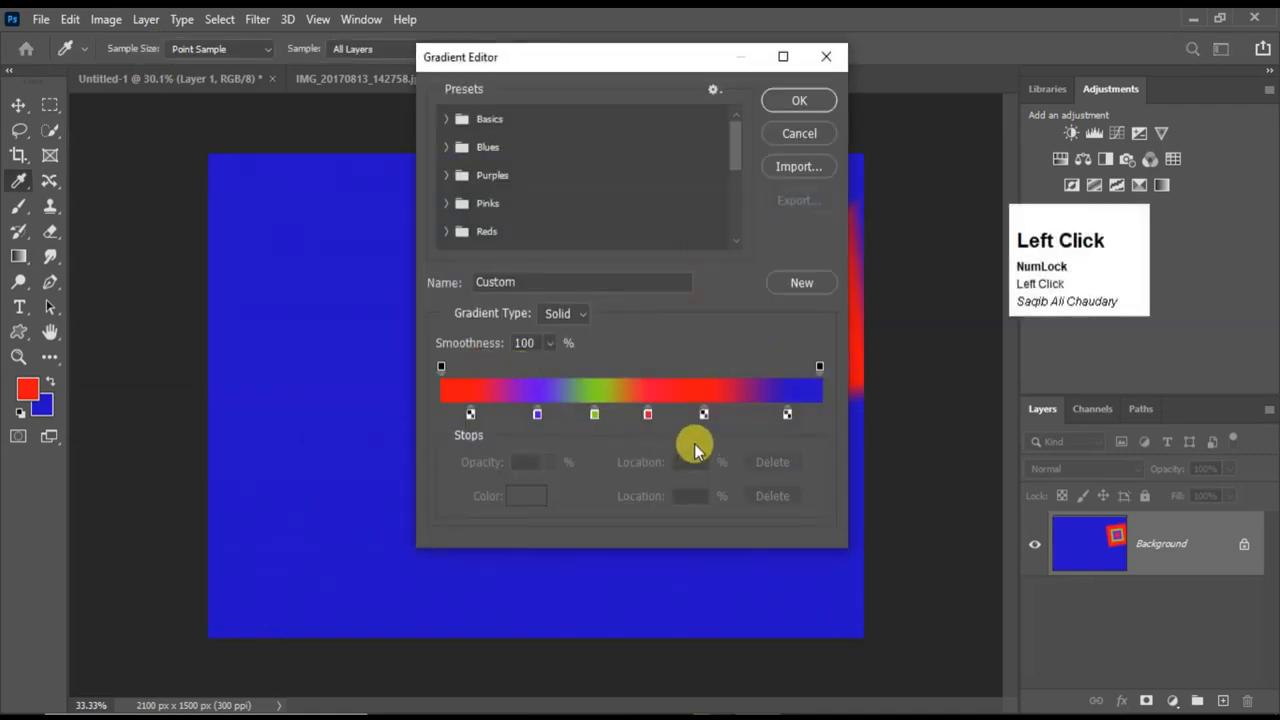
left_click(826, 370)
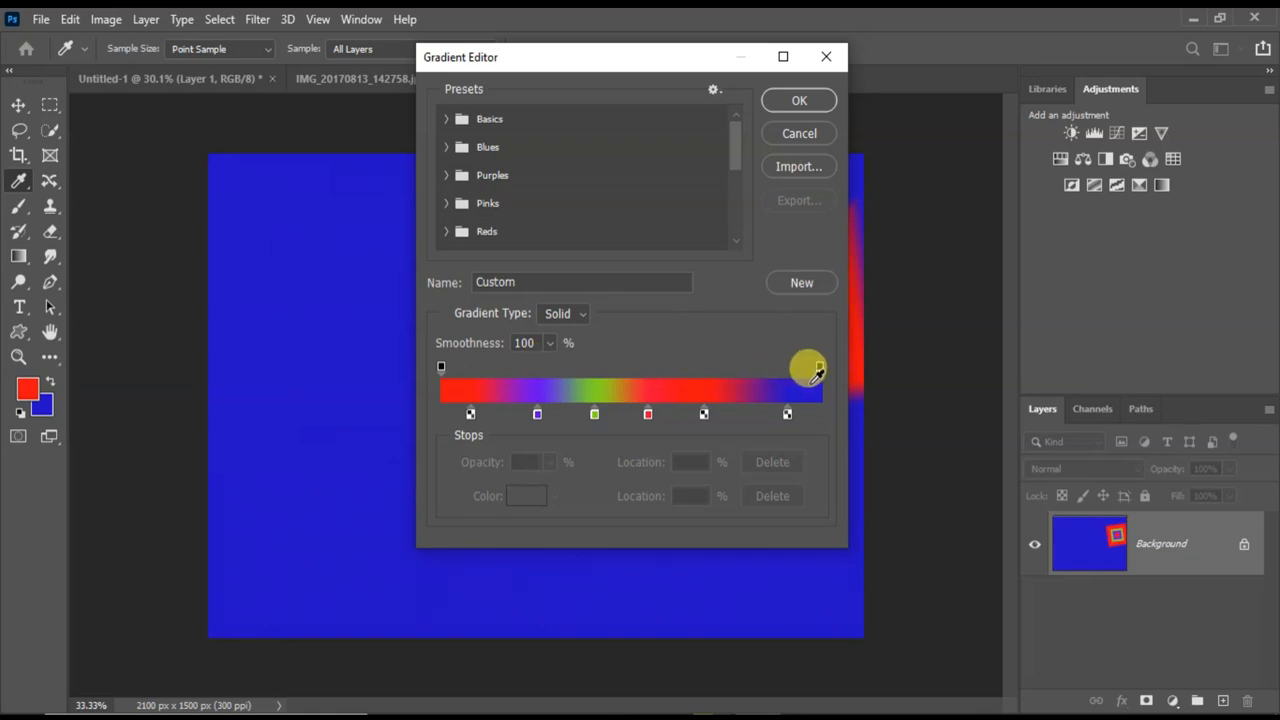
left_click(820, 370)
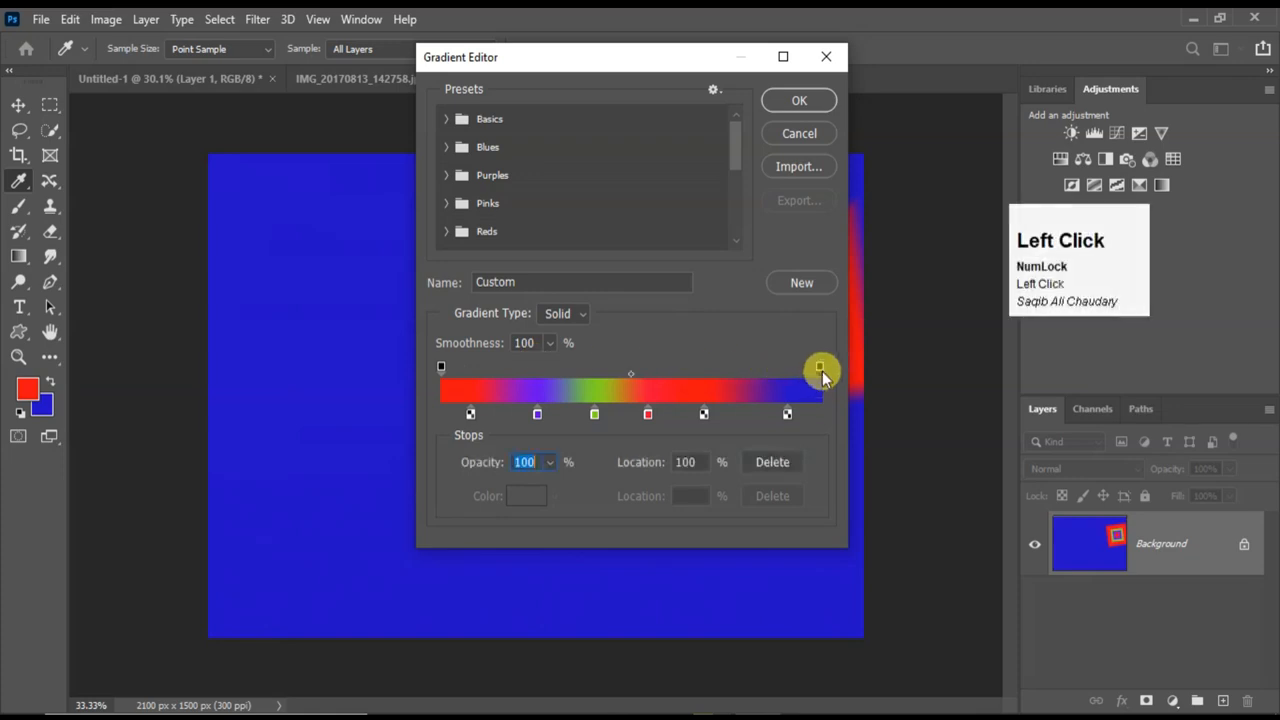
left_click_drag(819, 370, 728, 370)
left_click(549, 462)
left_click_drag(543, 486, 481, 500)
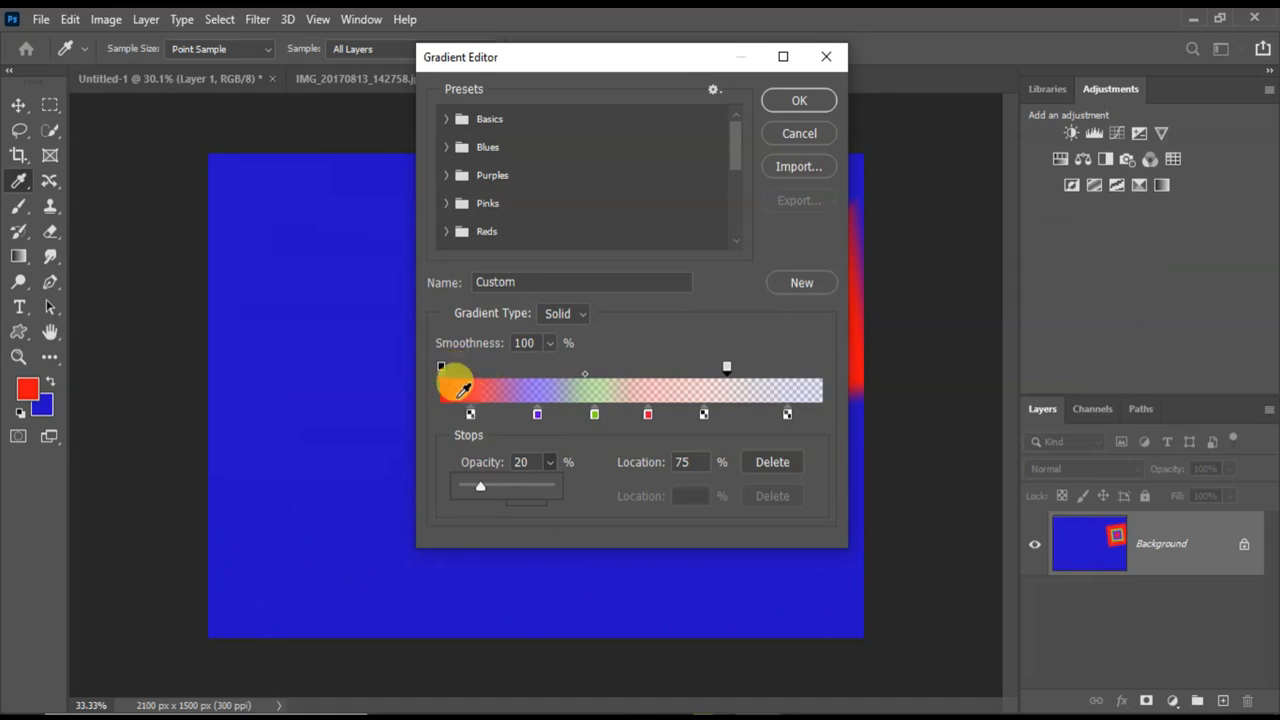
left_click_drag(480, 487, 544, 489)
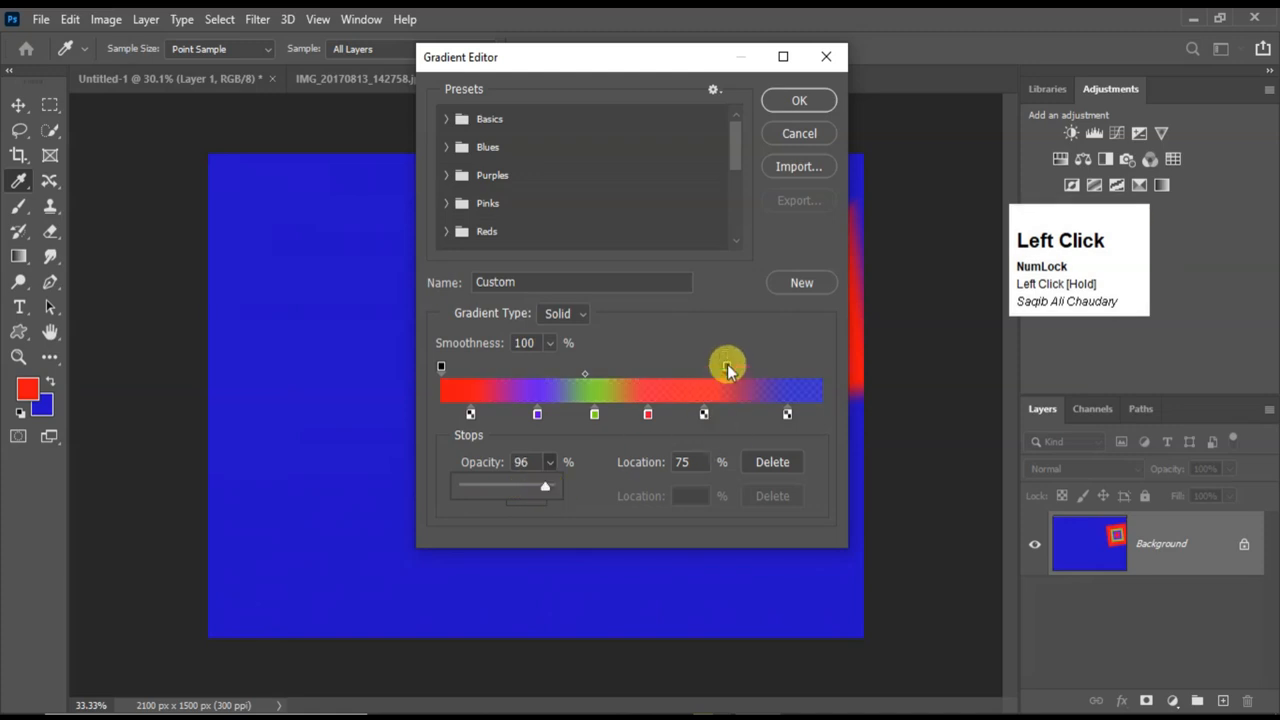
Duplicate the 96% opacity stop to location 39% and the starting 100% opacity stop to location 18%.
key("alt")
left_click_drag(726, 366, 588, 371)
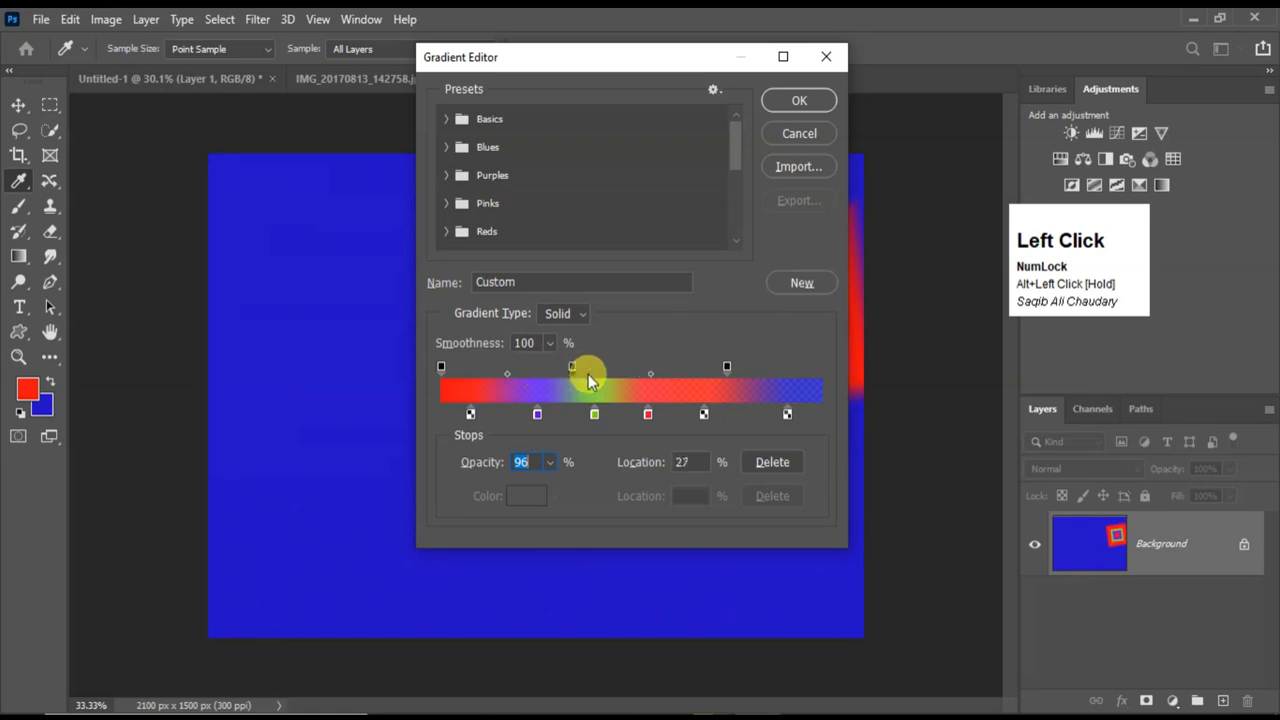
key("alt")
left_click_drag(442, 366, 511, 363)
left_click(538, 416)
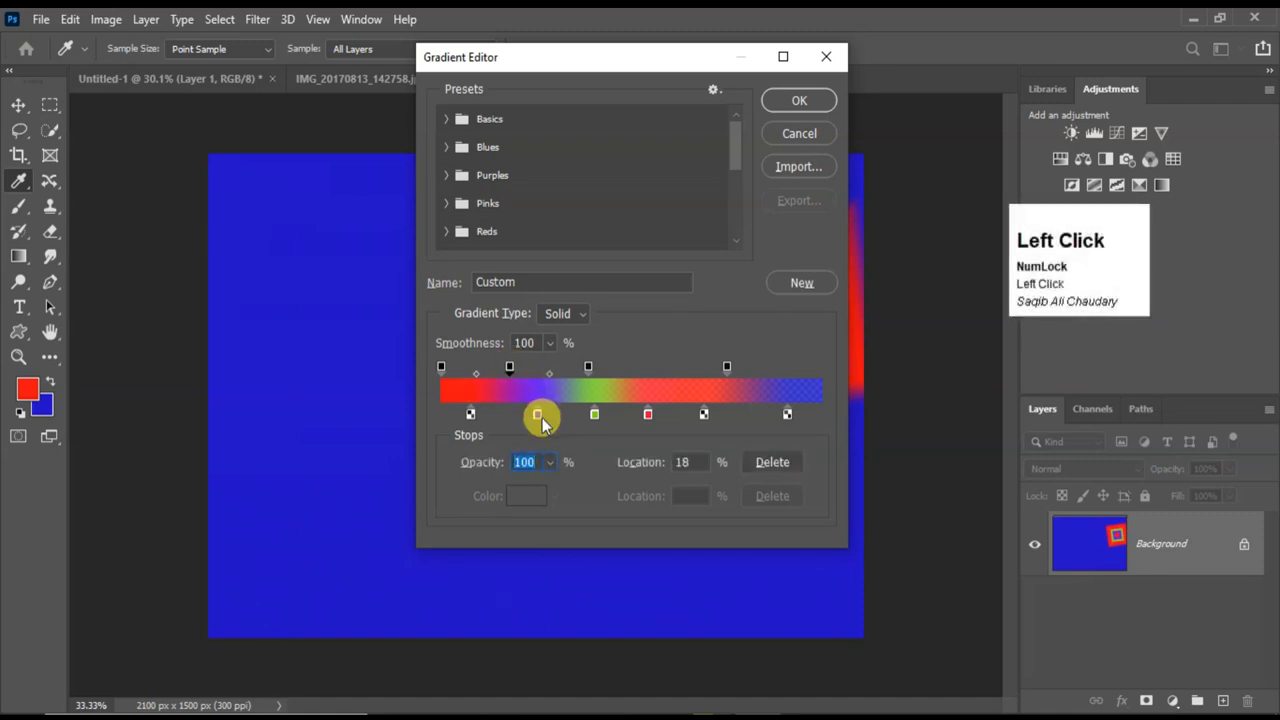
Set the opacity stop at 75% to 73% opacity and the stop at 39% to 47% opacity, and accept the gradient.
left_click(728, 368)
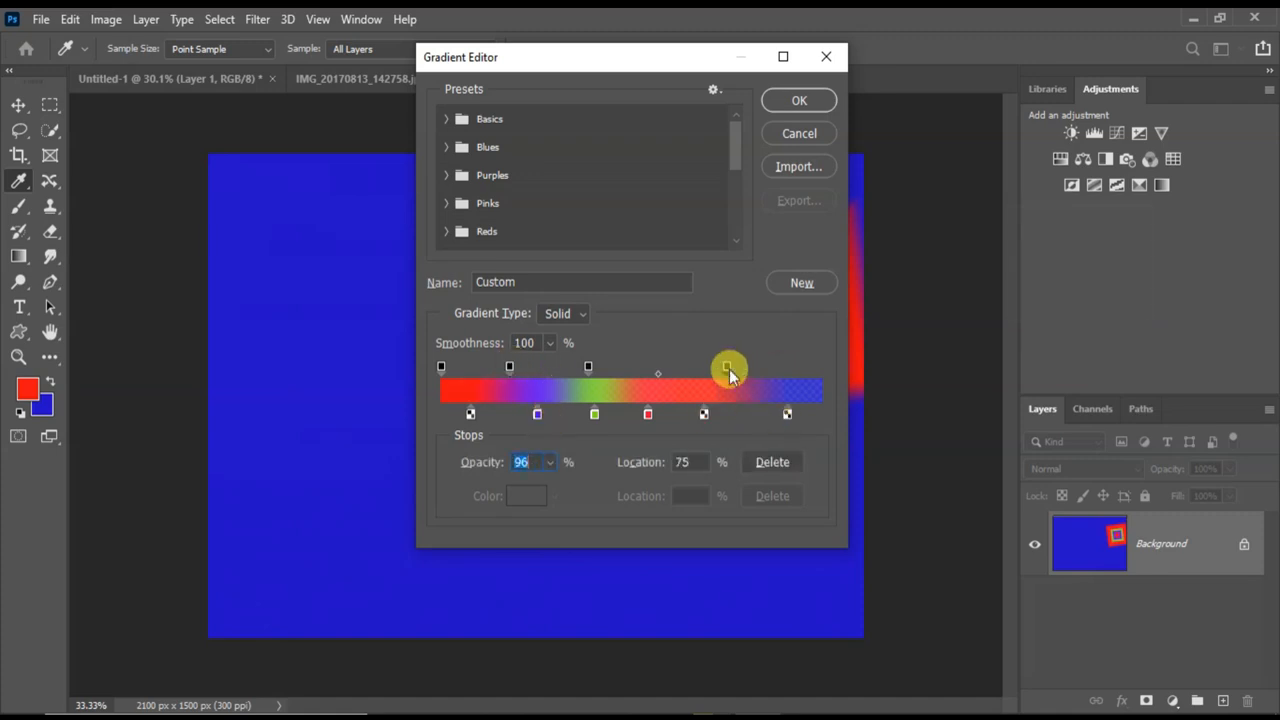
left_click(551, 463)
left_click_drag(552, 492, 531, 495)
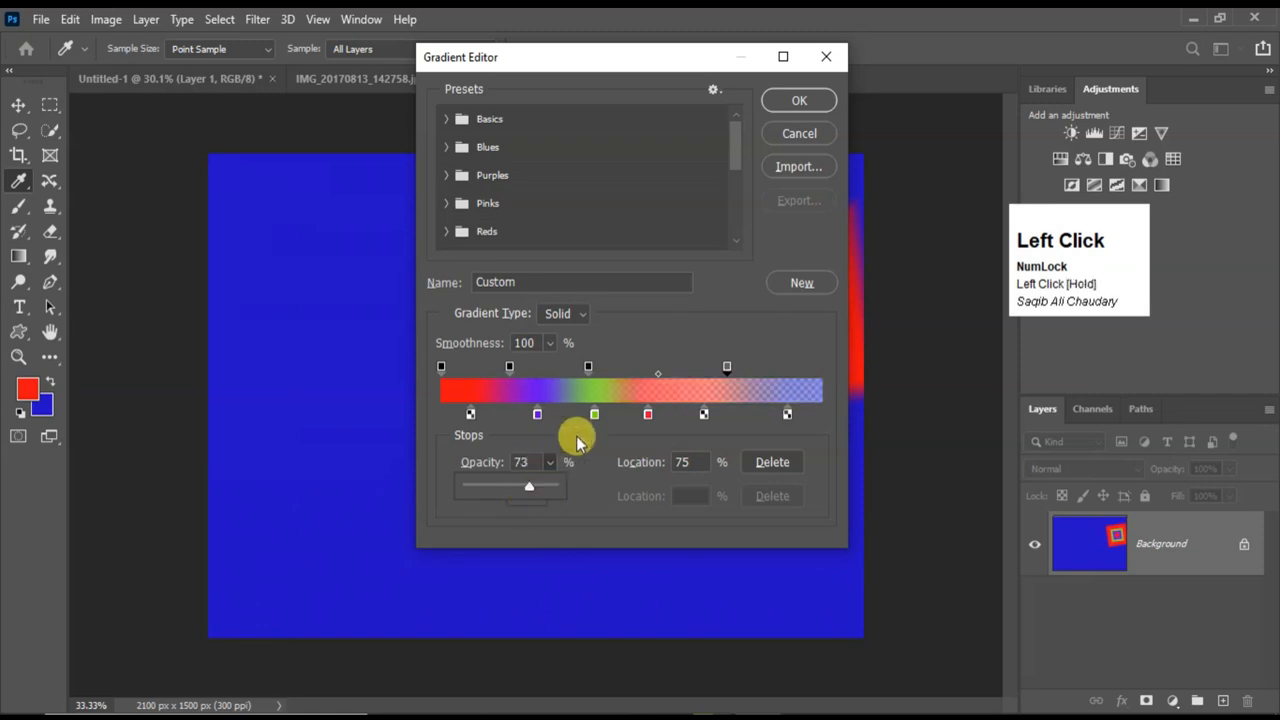
left_click(586, 369)
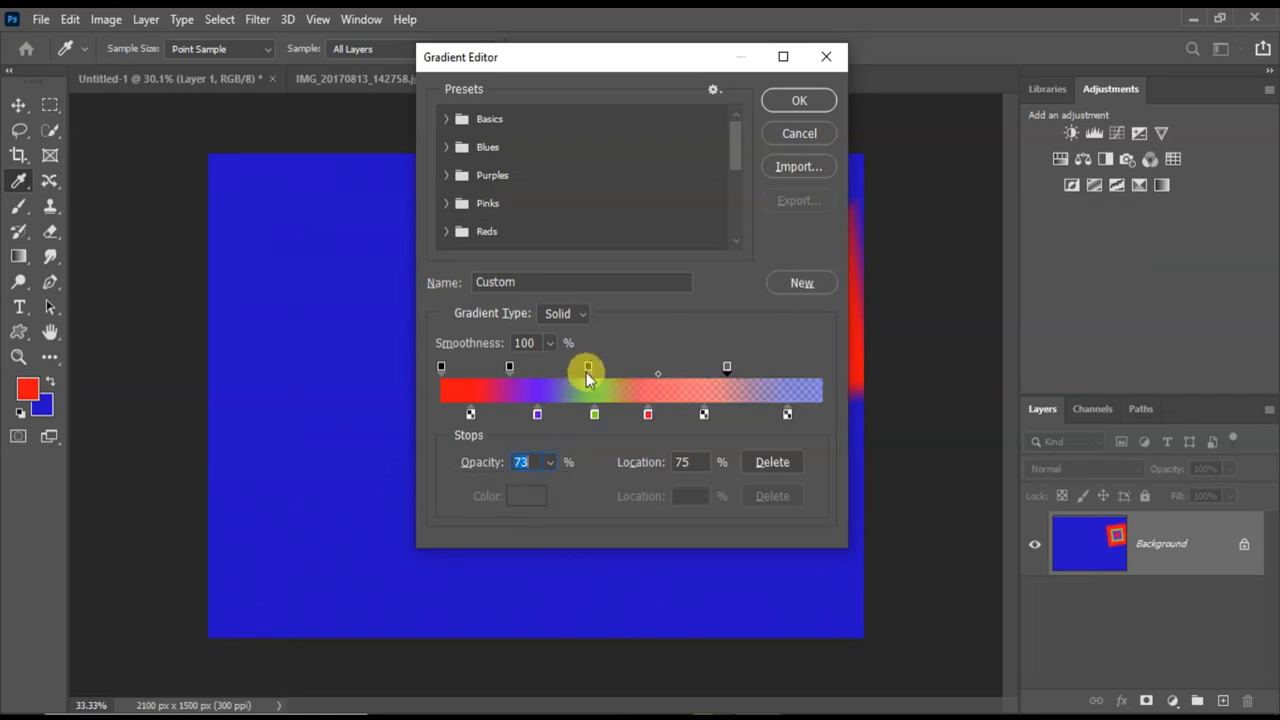
left_click(551, 462)
left_click_drag(517, 500, 522, 488)
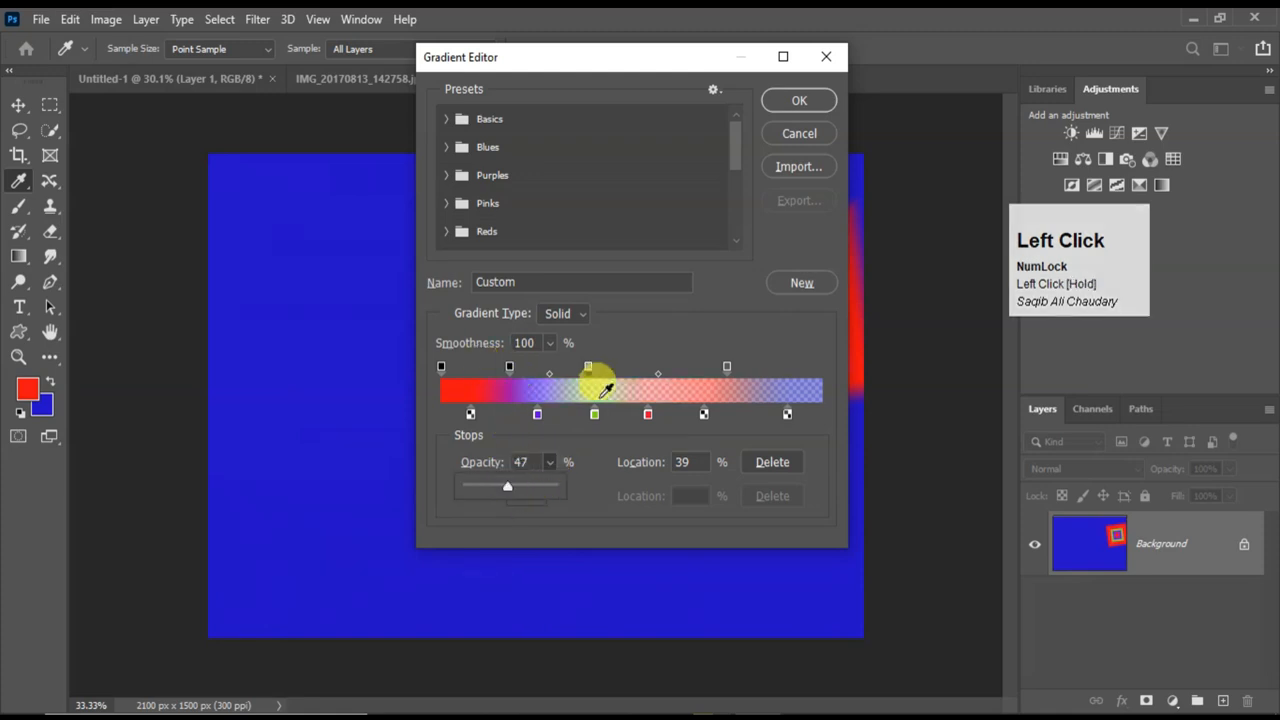
left_click(799, 100)
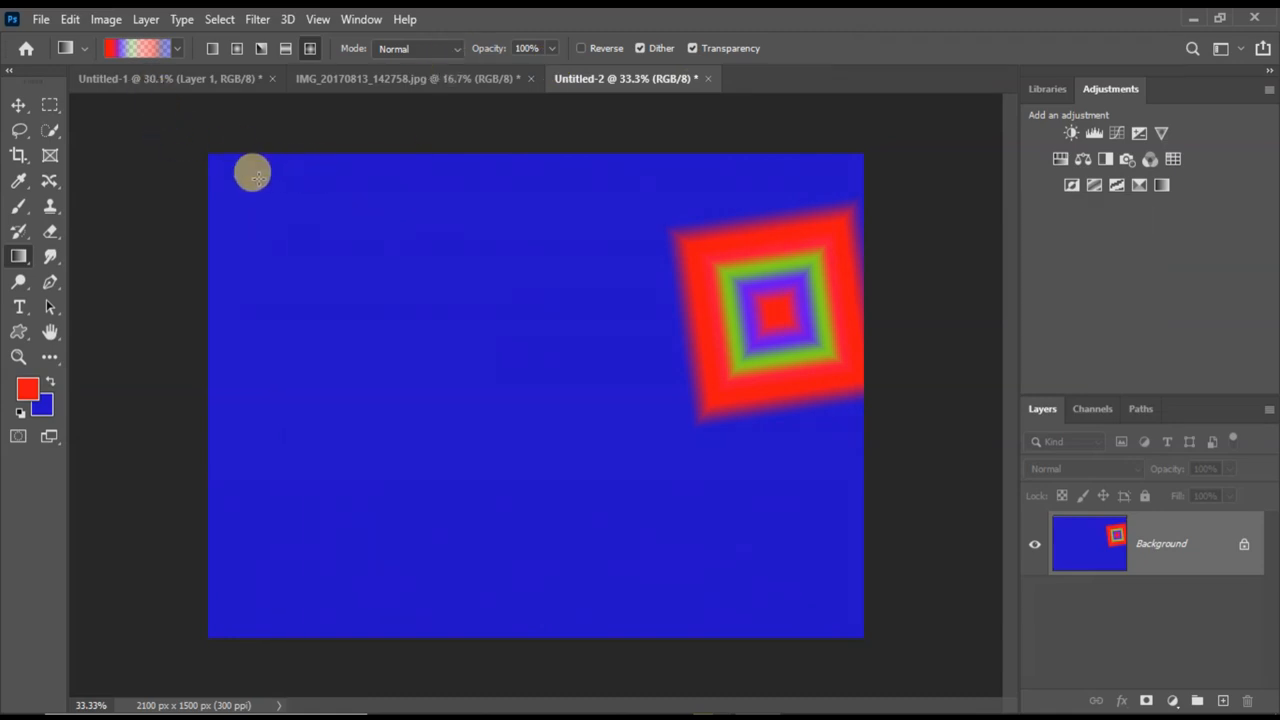
Apply the semi-transparent custom gradient to the Background as several overlapping diagonal Linear Gradients in different directions.
left_click(212, 48)
left_click_drag(241, 181, 822, 617)
left_click_drag(443, 270, 706, 557)
left_click_drag(709, 246, 472, 468)
left_click_drag(349, 292, 503, 451)
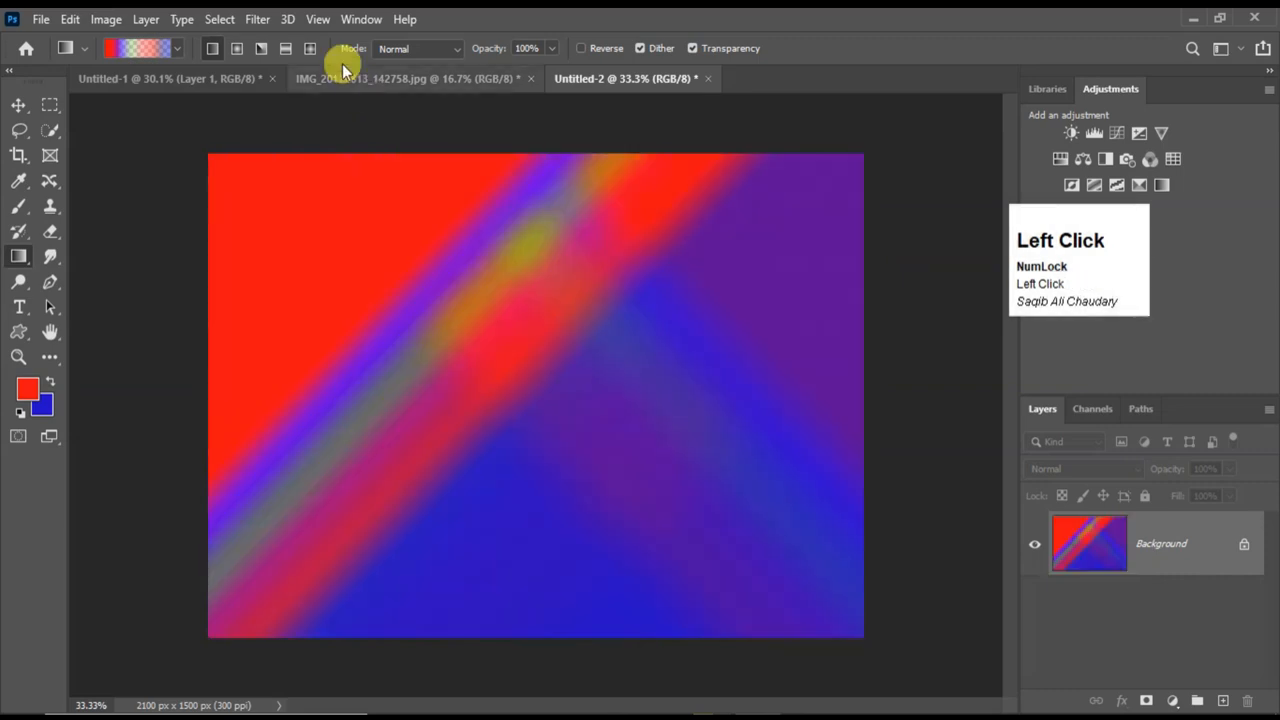
Add two Radial Gradients to the Background, a large one from the upper left and a smaller one centered right of the middle.
left_click(237, 48)
left_click_drag(340, 201, 632, 455)
left_click_drag(691, 354, 751, 517)
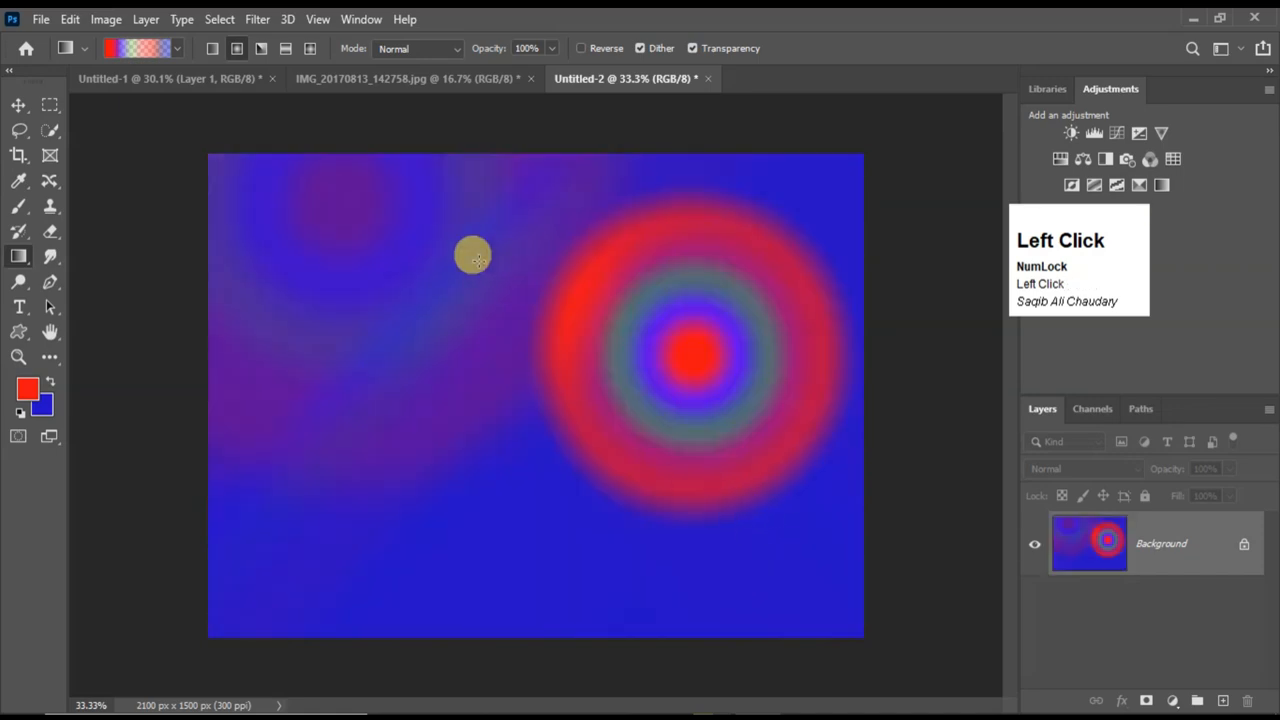
left_click(136, 54)
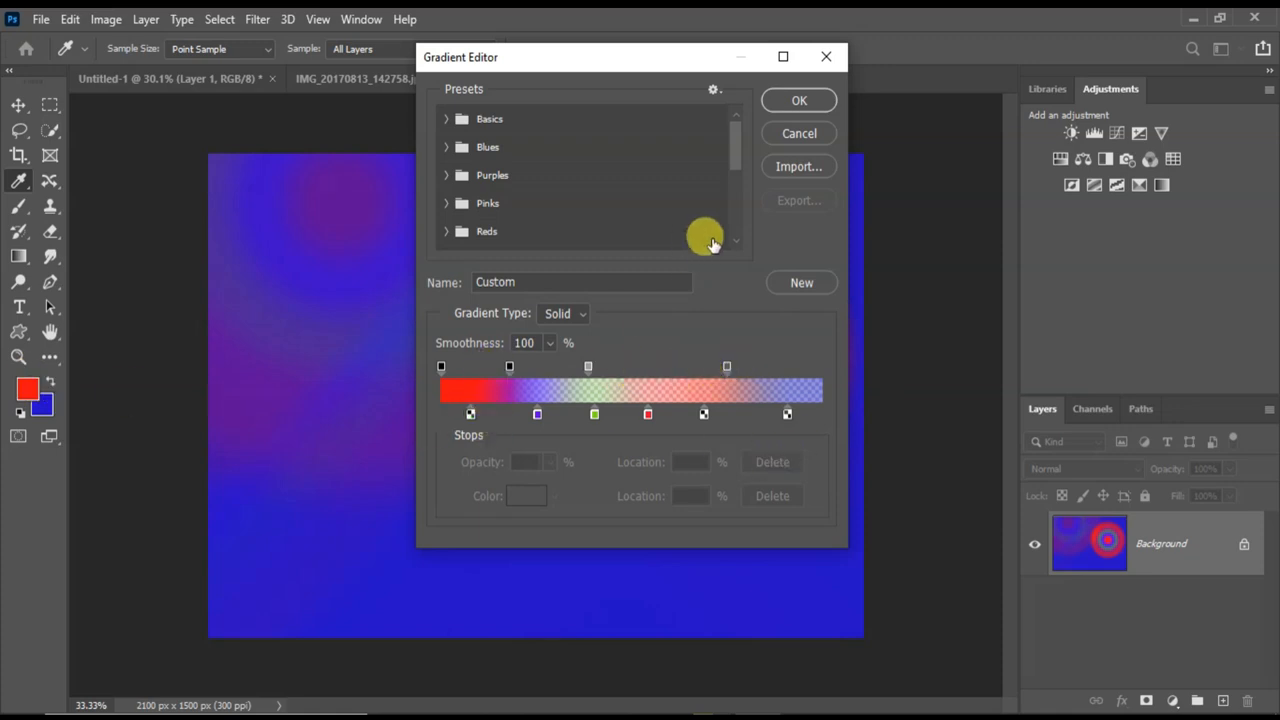
left_click(826, 59)
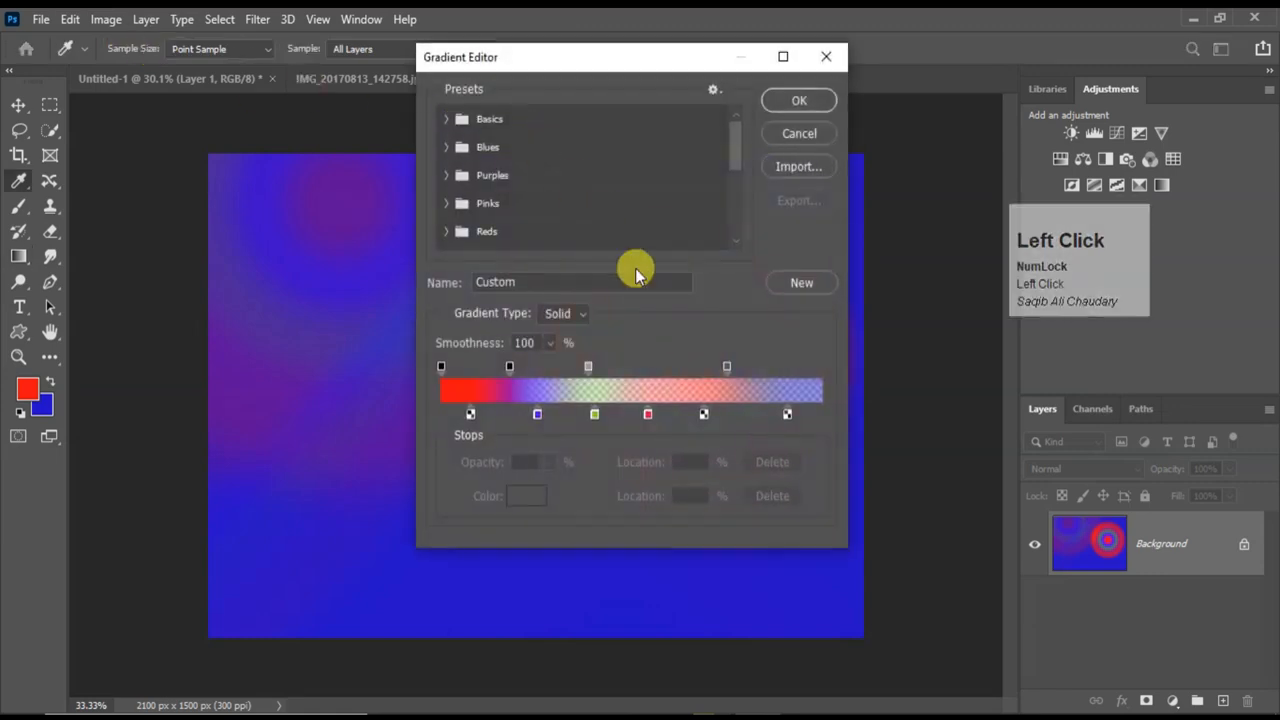
left_click(797, 102)
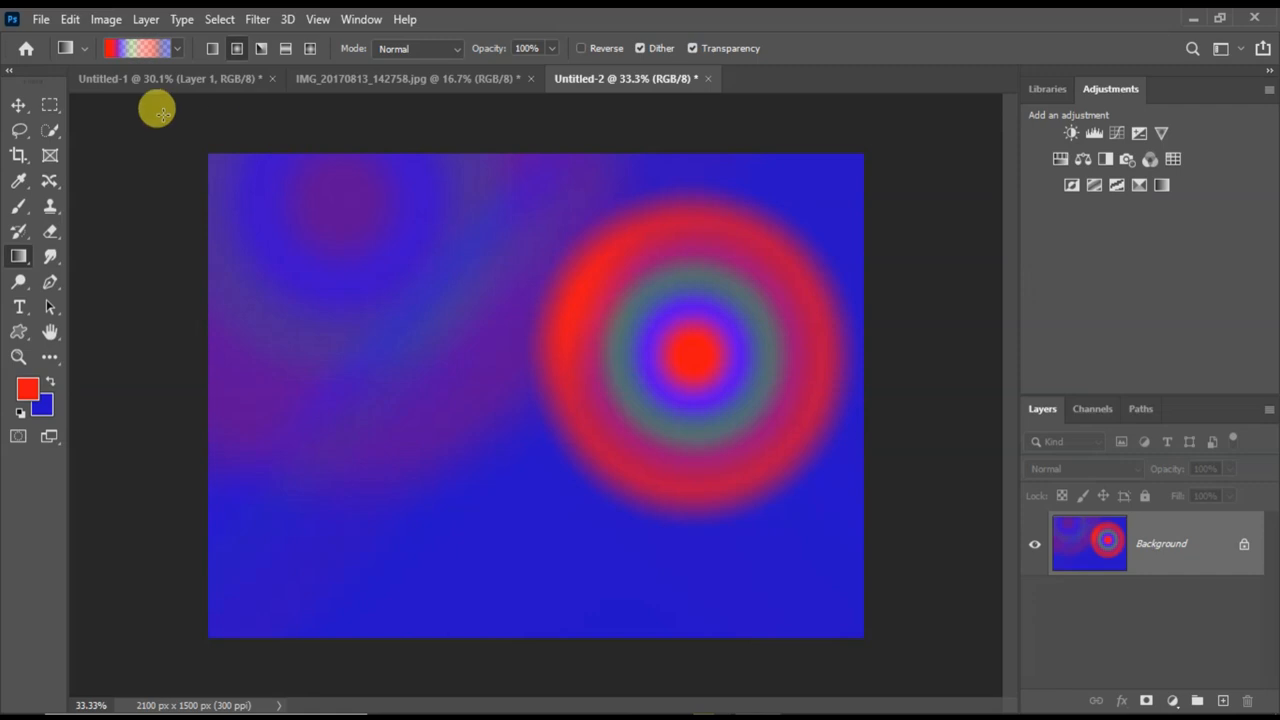
Rename the custom gradient grCustom, save it as a new preset in the Gradient Editor and accept.
left_click(156, 49)
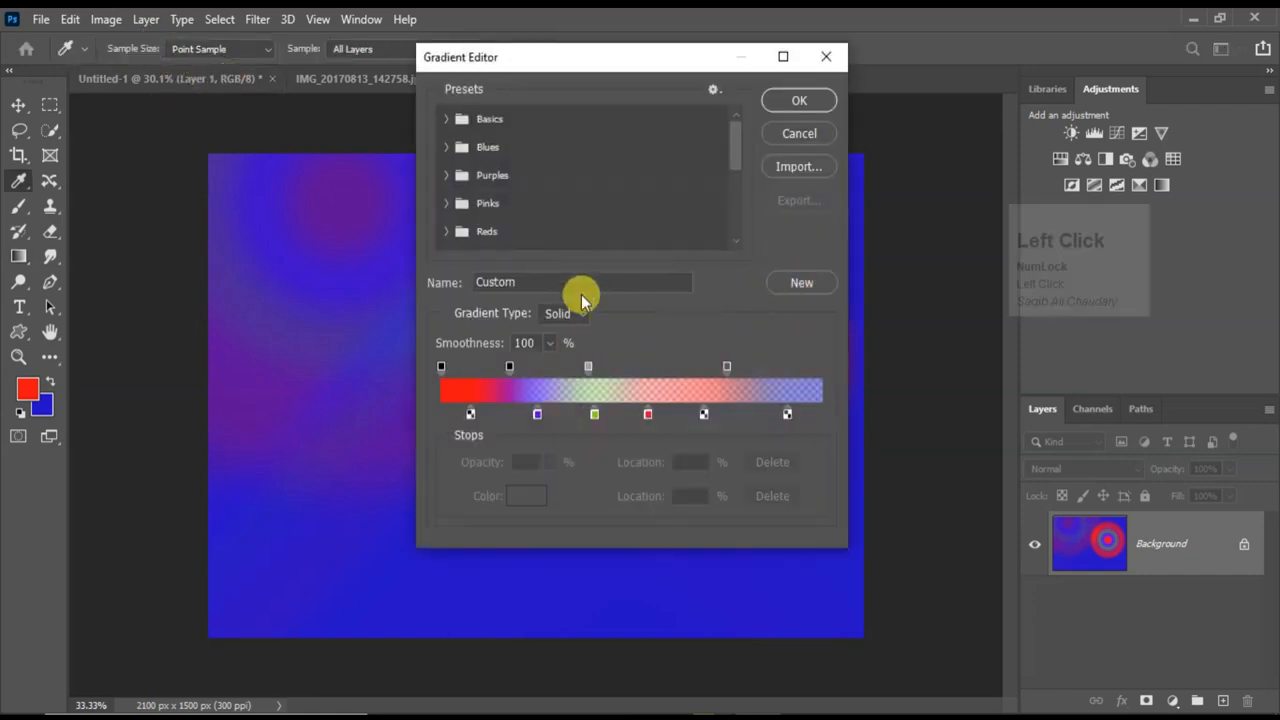
left_click(505, 281)
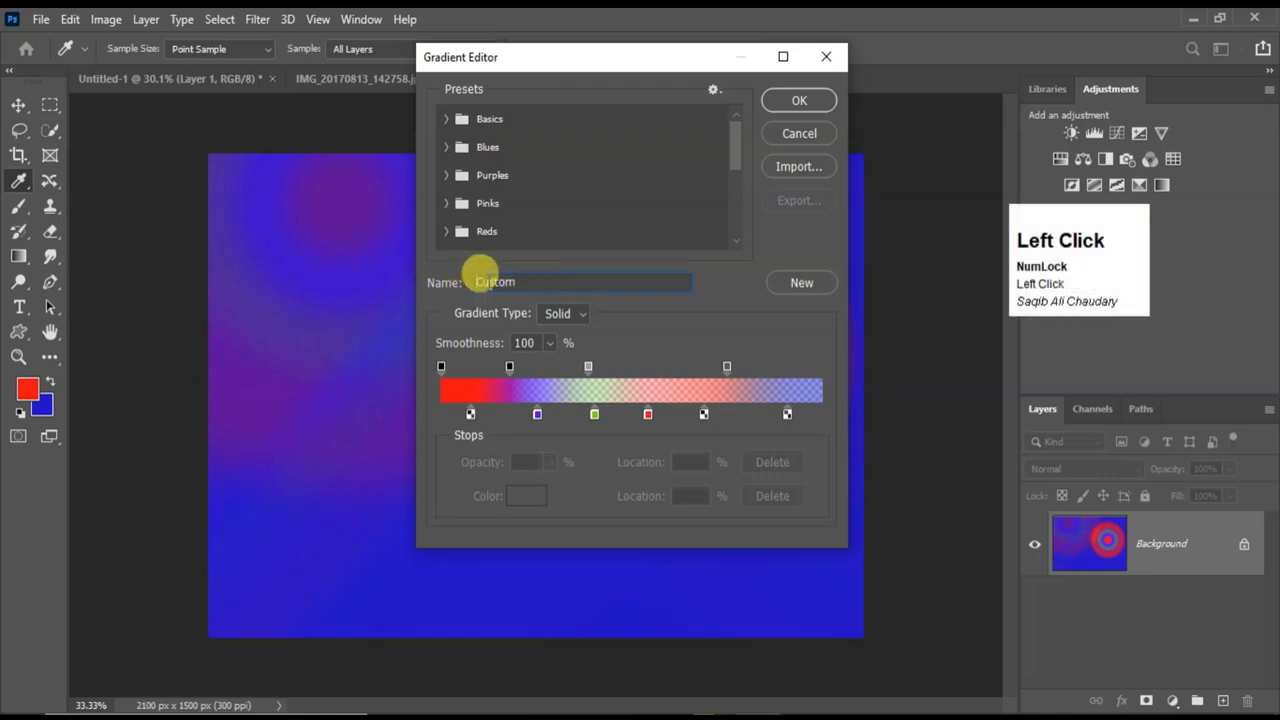
left_click(471, 278)
type("gr")
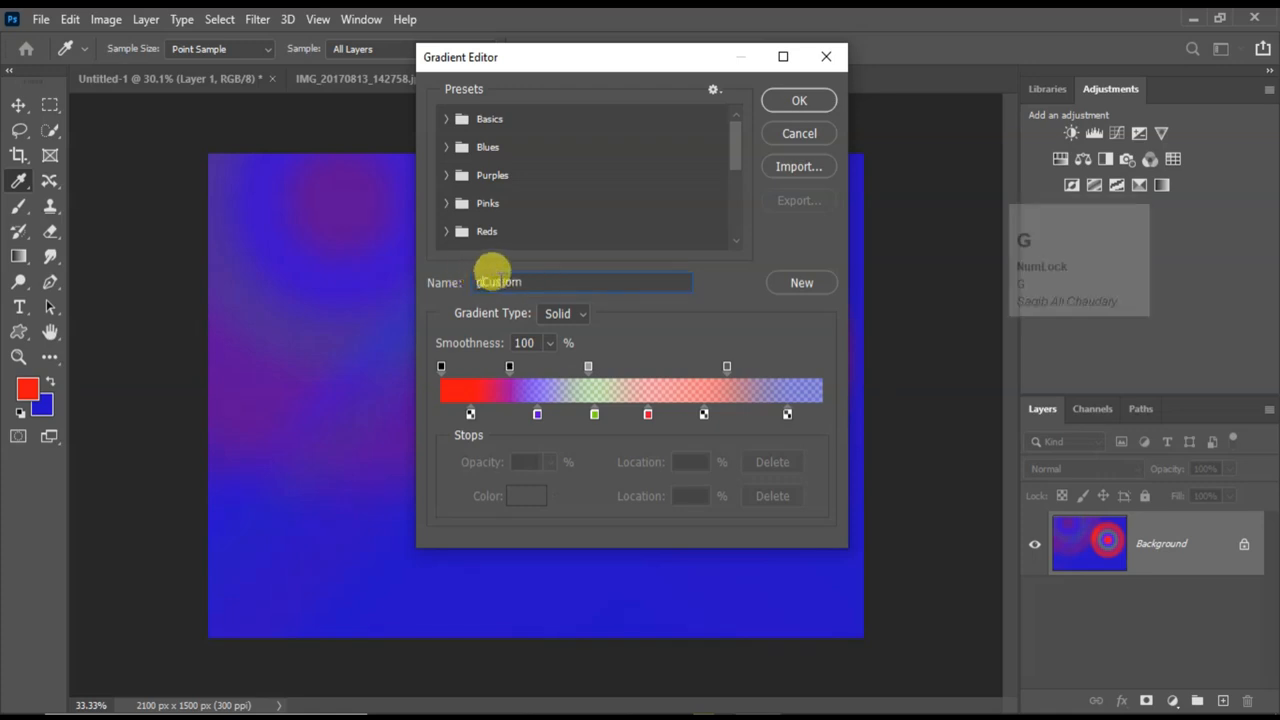
left_click(797, 284)
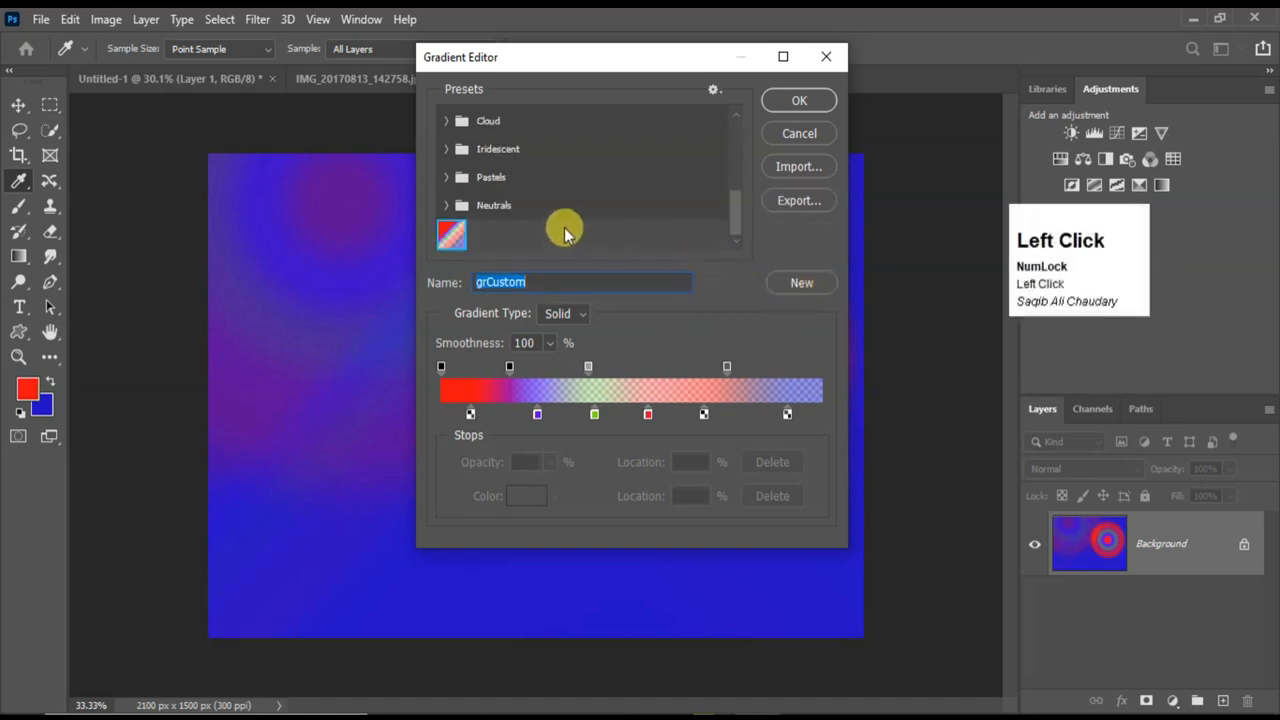
scroll(560, 228, "up", 3)
scroll(559, 227, "down", 3)
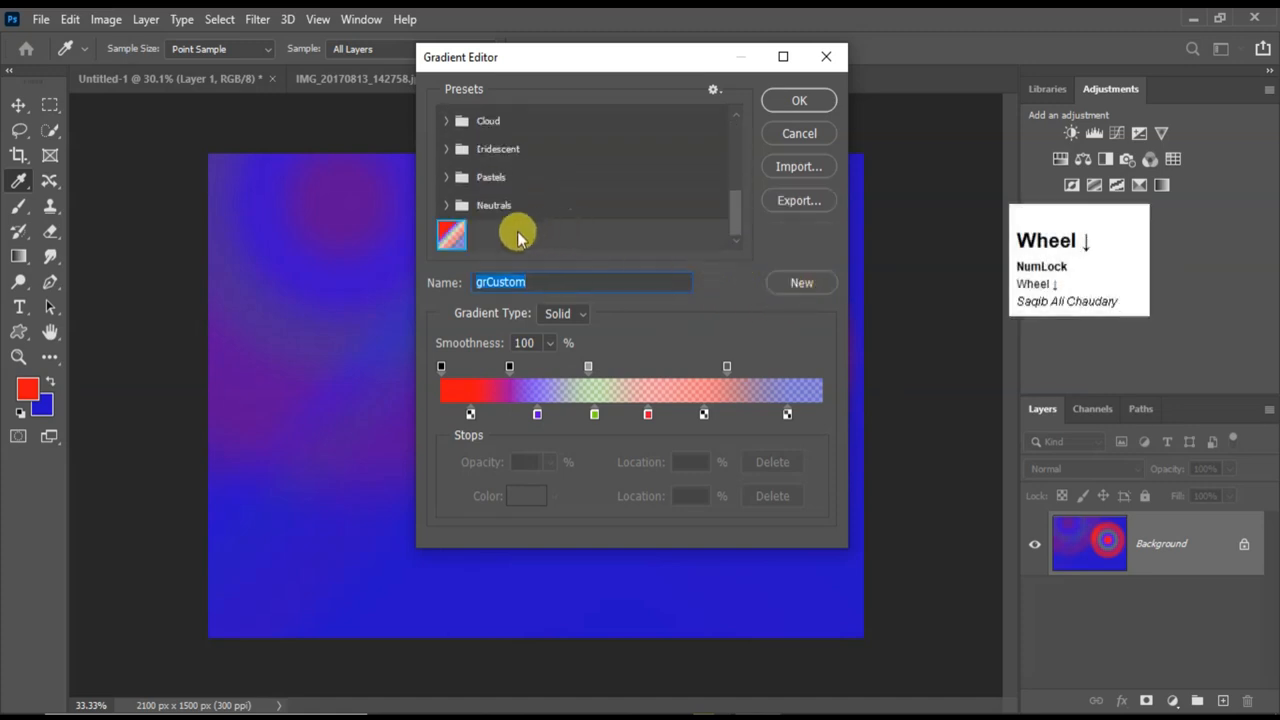
scroll(566, 258, "up", 1)
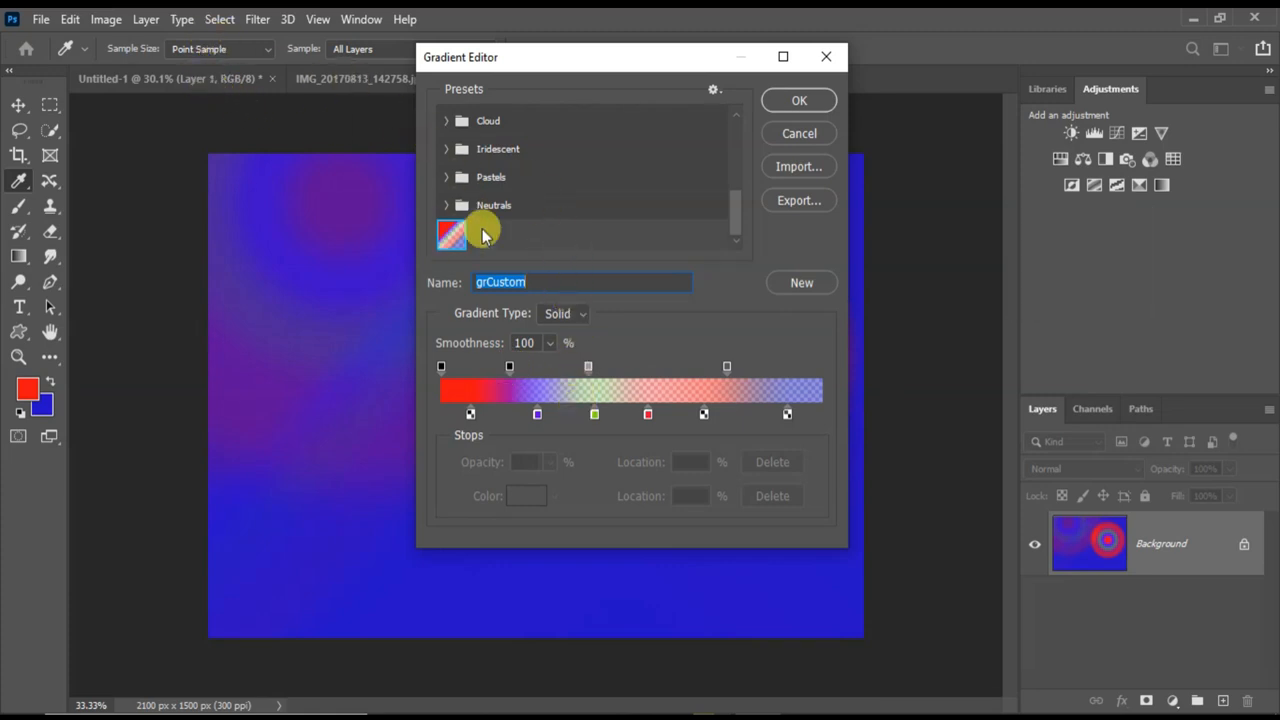
left_click(785, 101)
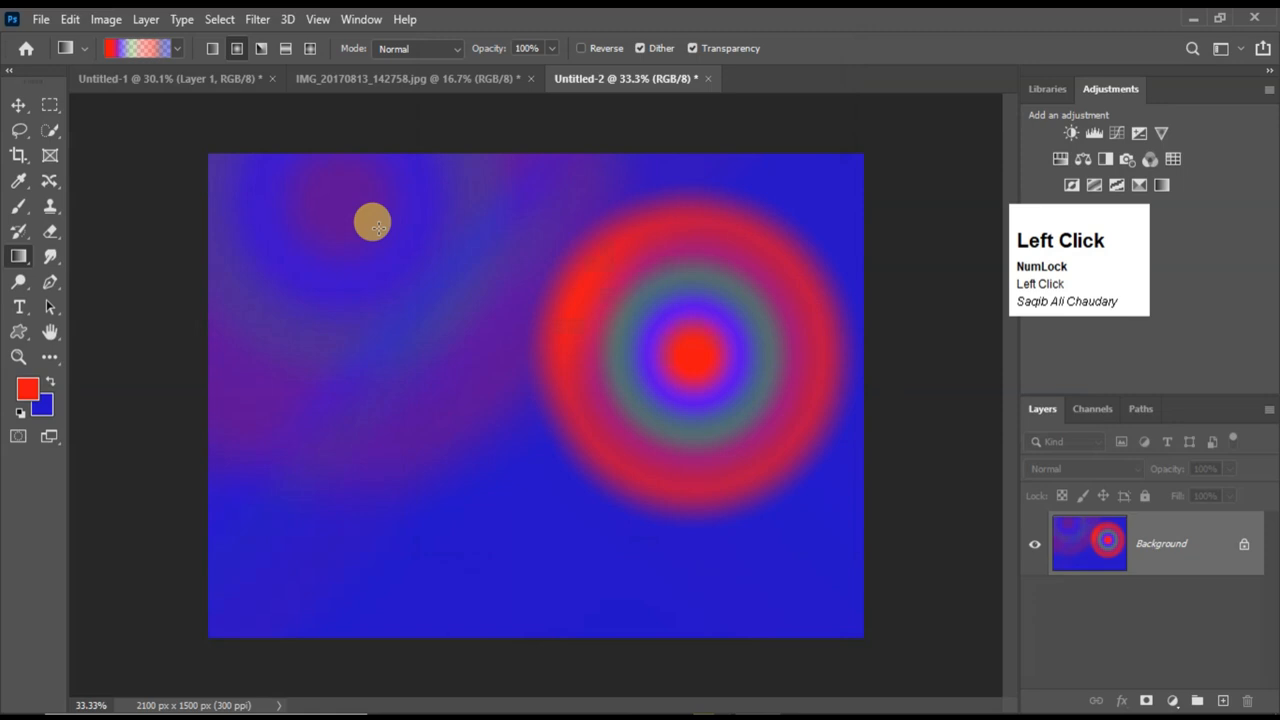
Check the gradient preset picker for the saved custom gradient below the Neutrals group.
left_click(178, 49)
scroll(100, 150, "down", 4)
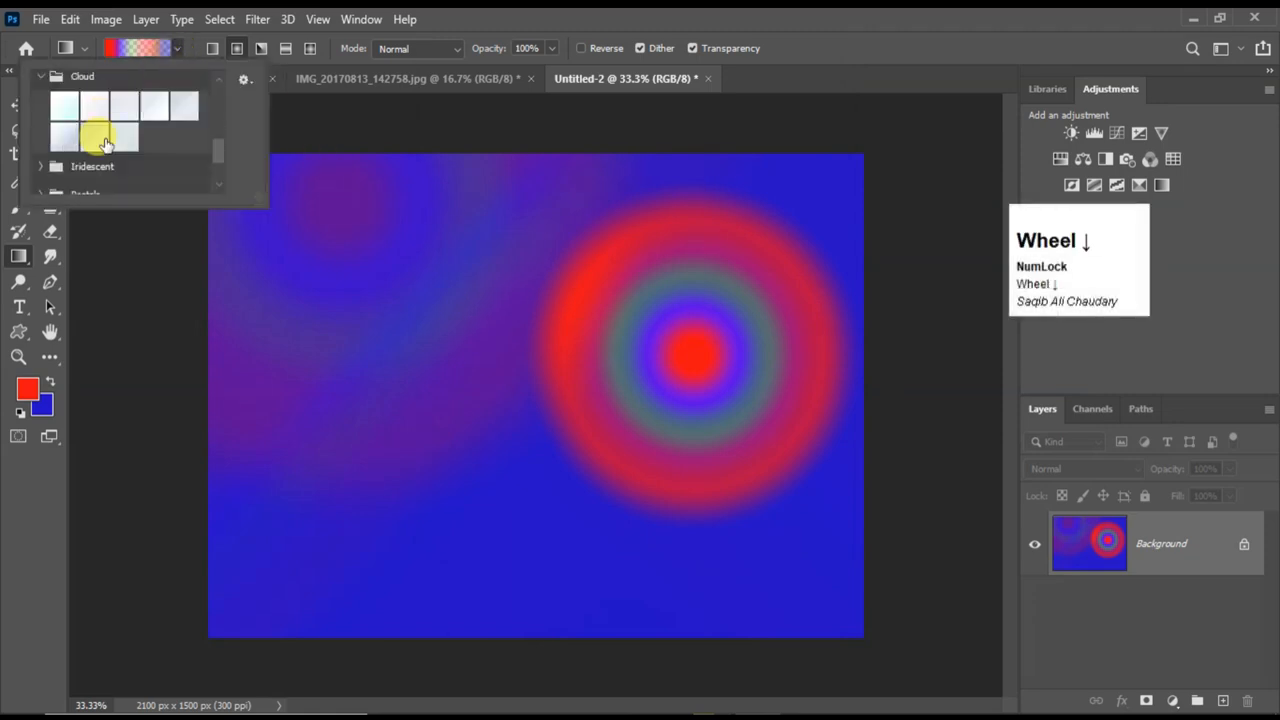
scroll(100, 148, "down", 3)
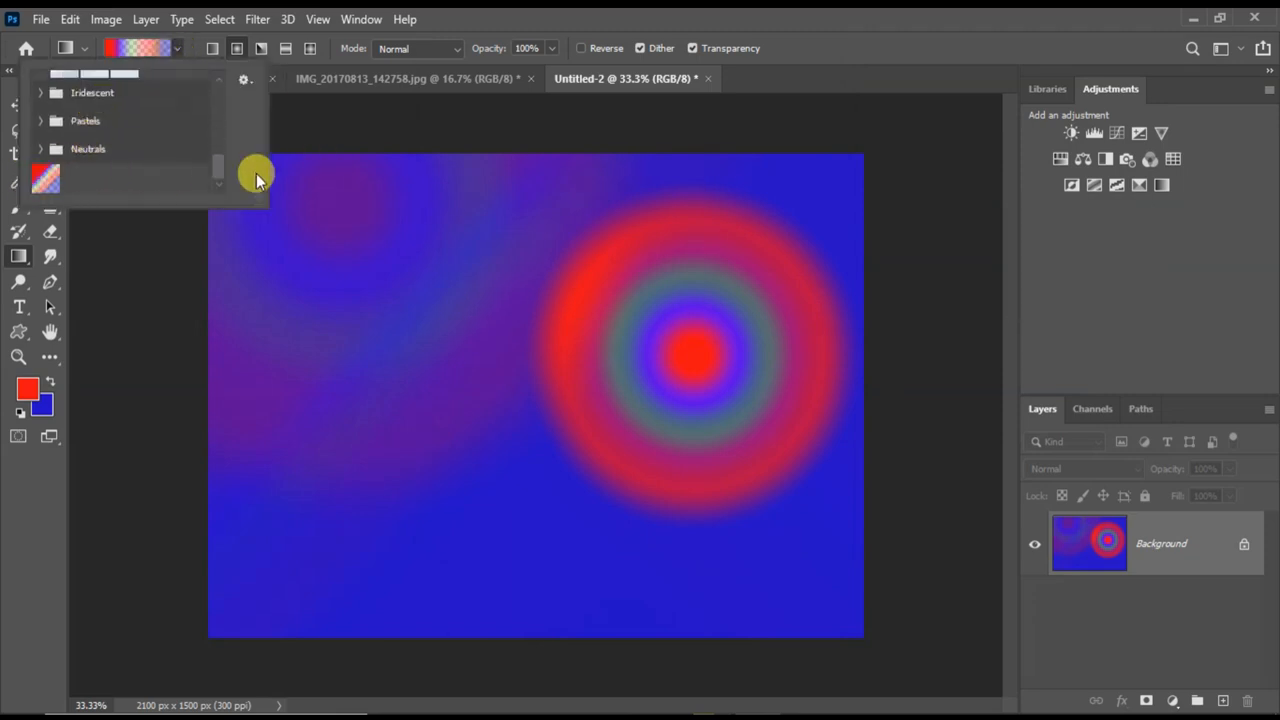
left_click(357, 132)
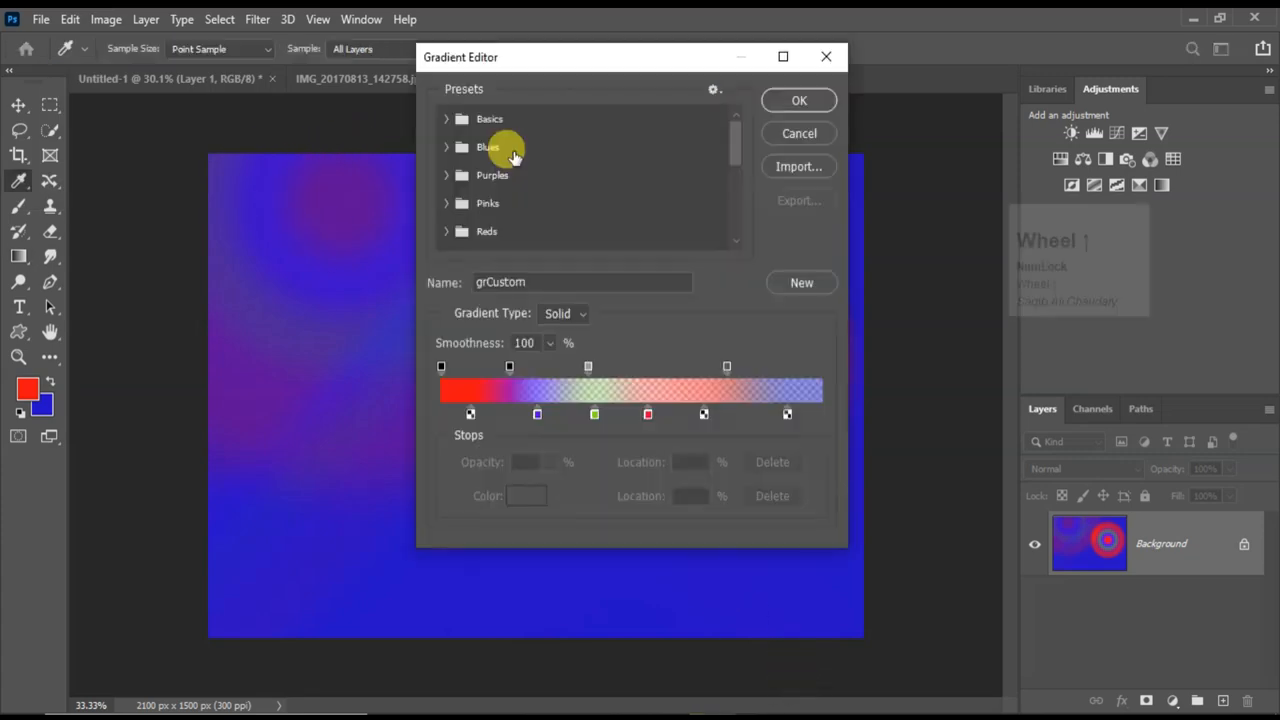
Open the Gradient Editor and load the Iridescent_17 preset from the Iridescent group.
scroll(505, 160, "down", 1)
scroll(512, 177, "up", 1)
scroll(515, 185, "down", 4)
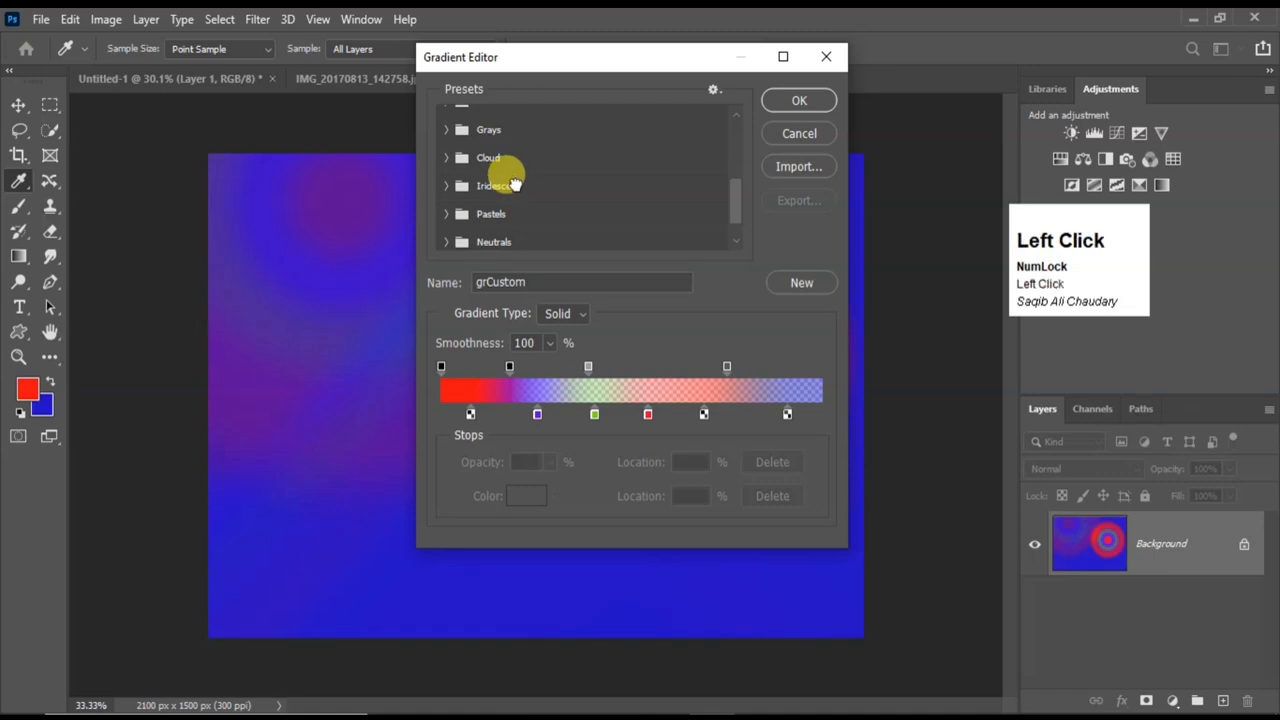
left_click(514, 184)
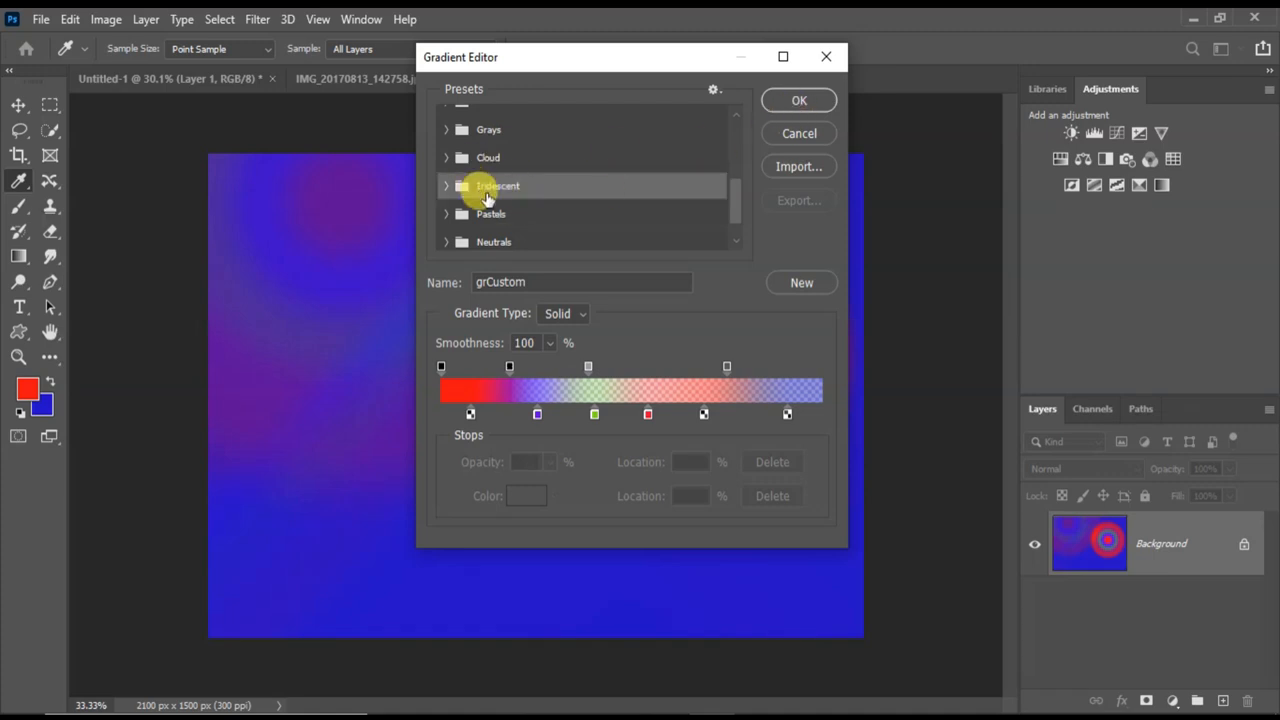
left_click(446, 188)
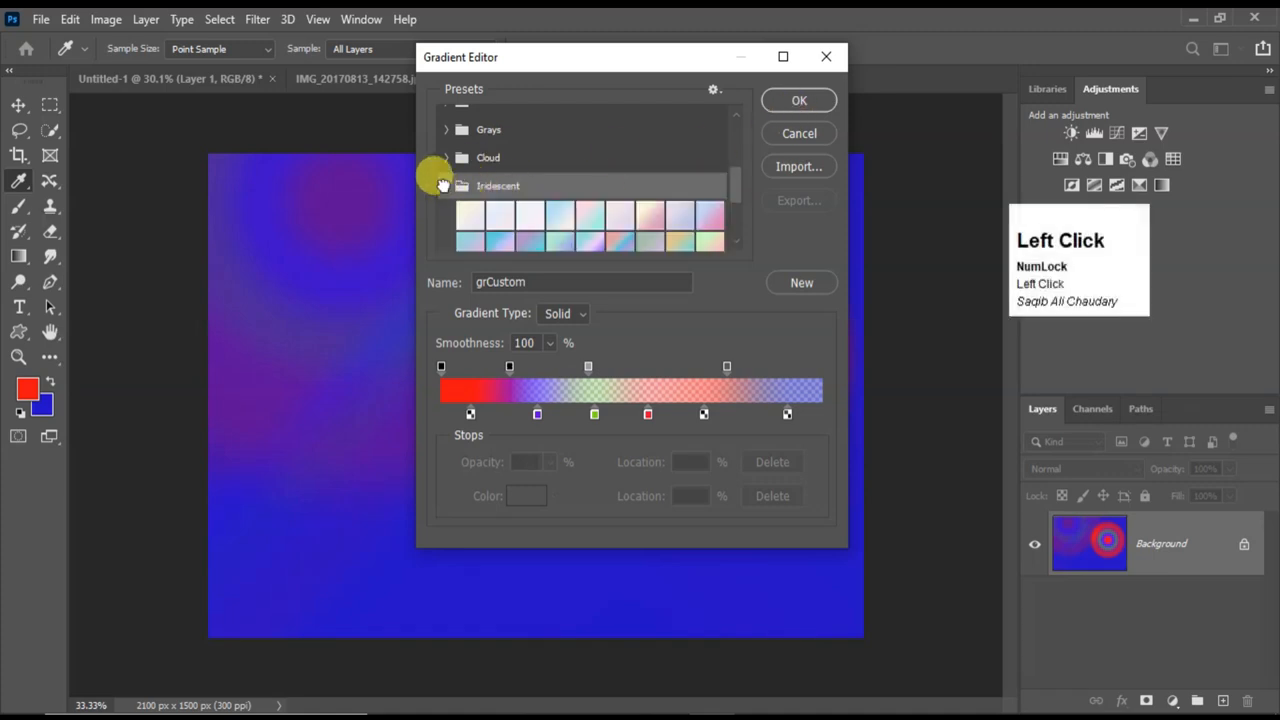
left_click(680, 241)
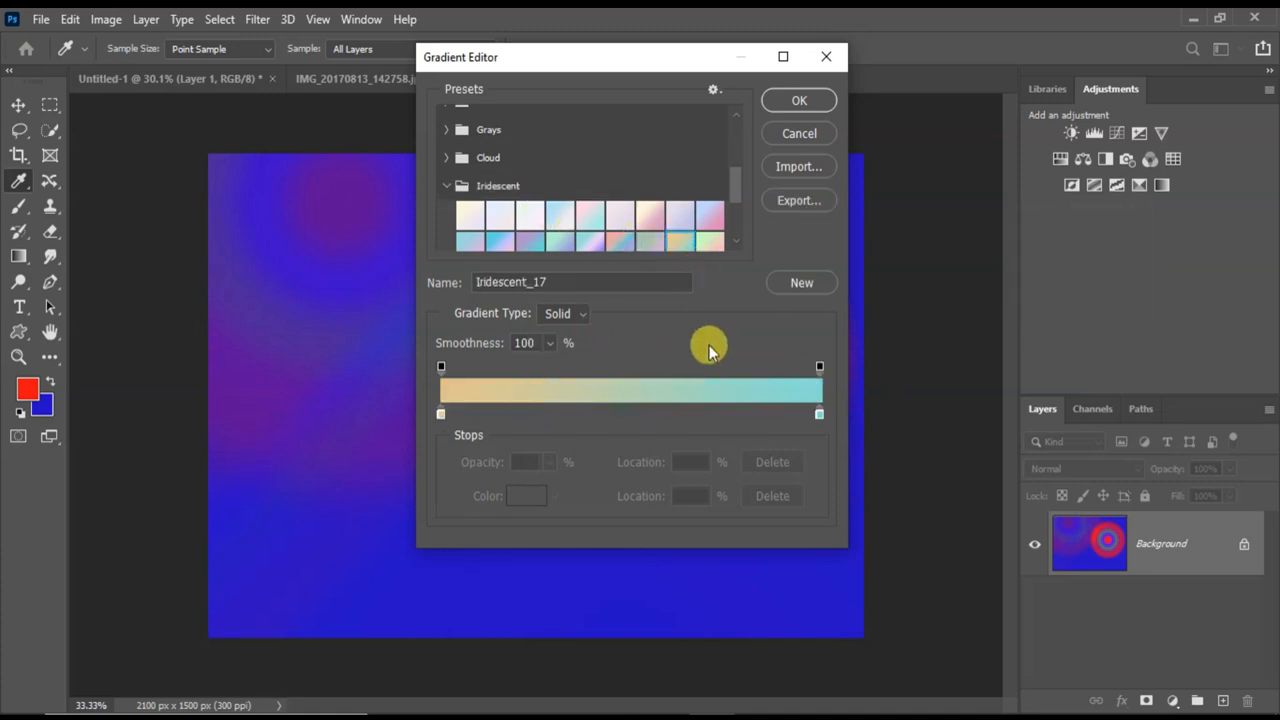
Expand the Oranges preset group and load the Orange_05 gradient in the Gradient Editor.
scroll(560, 226, "up", 3)
left_click(523, 166)
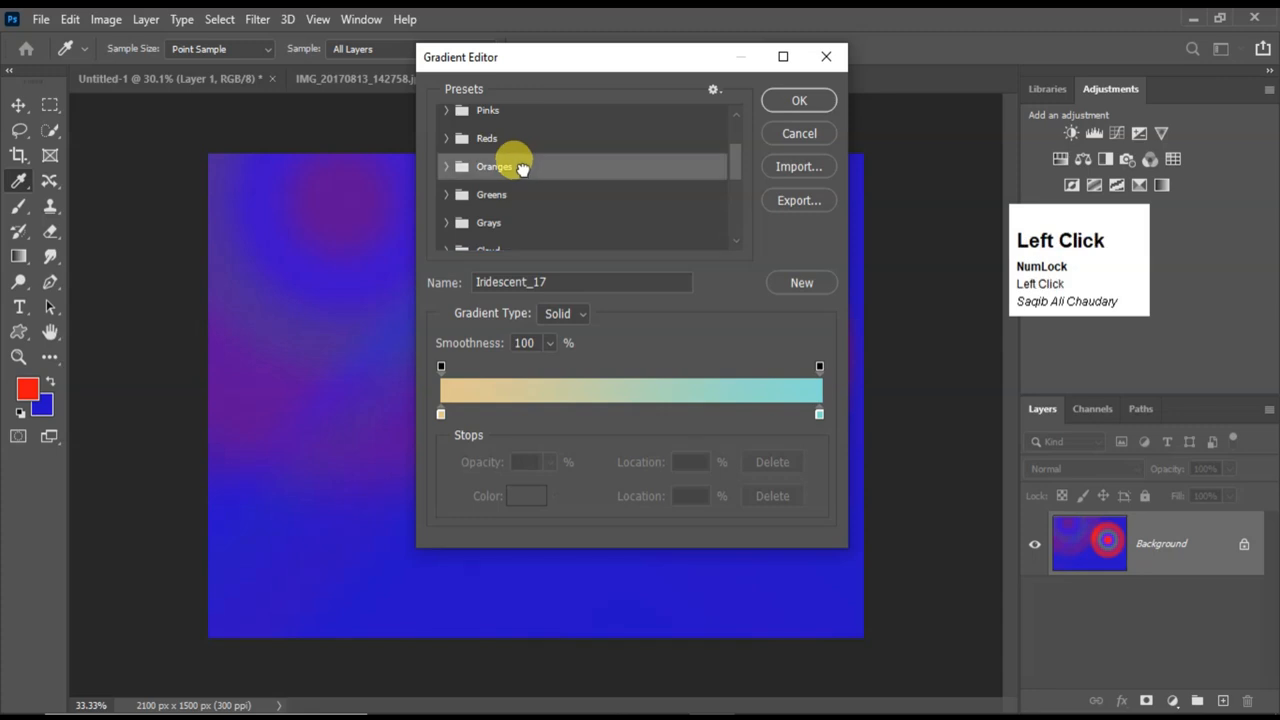
left_click(443, 166)
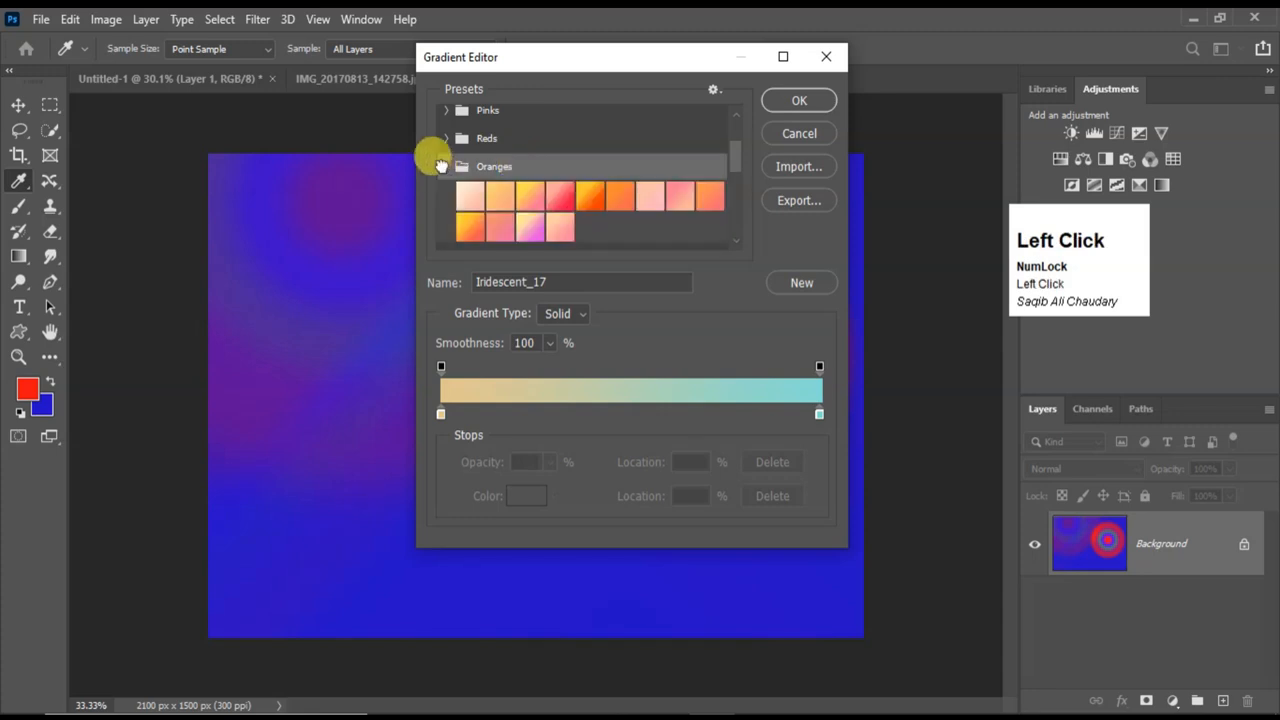
left_click(588, 196)
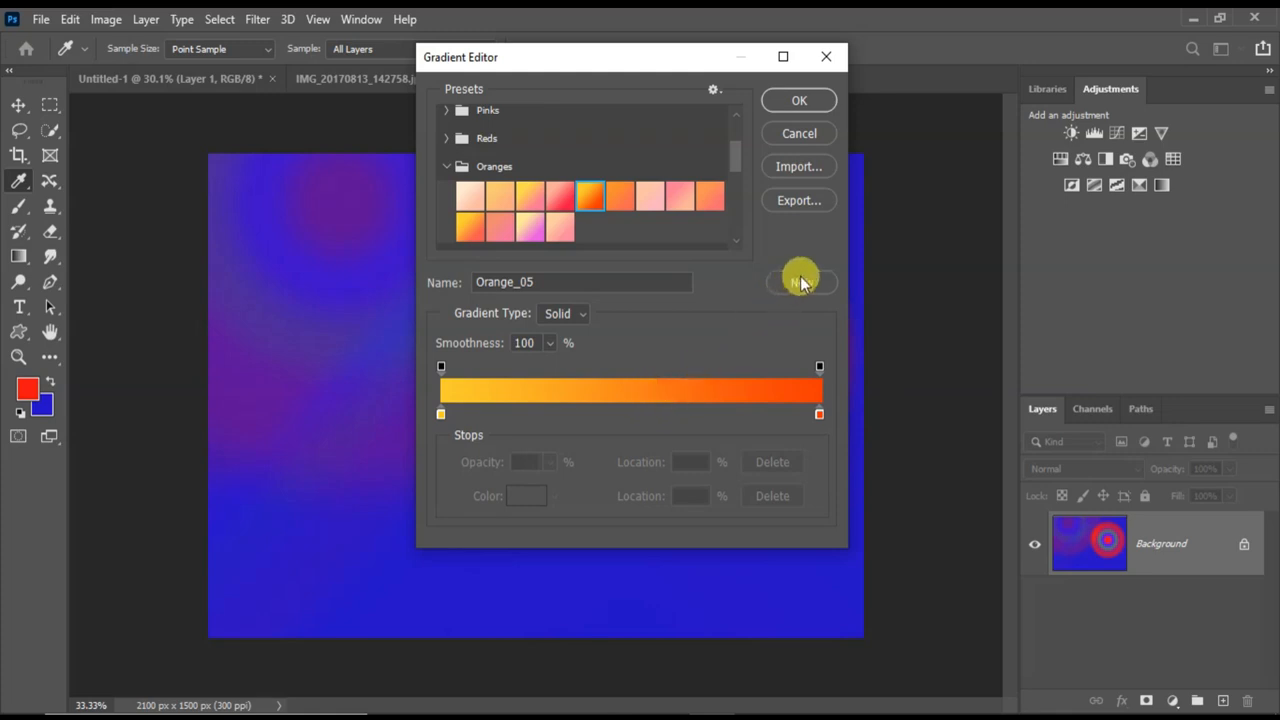
Switch the gradient type to Noise and try the HSB and LAB color models on it.
left_click(558, 316)
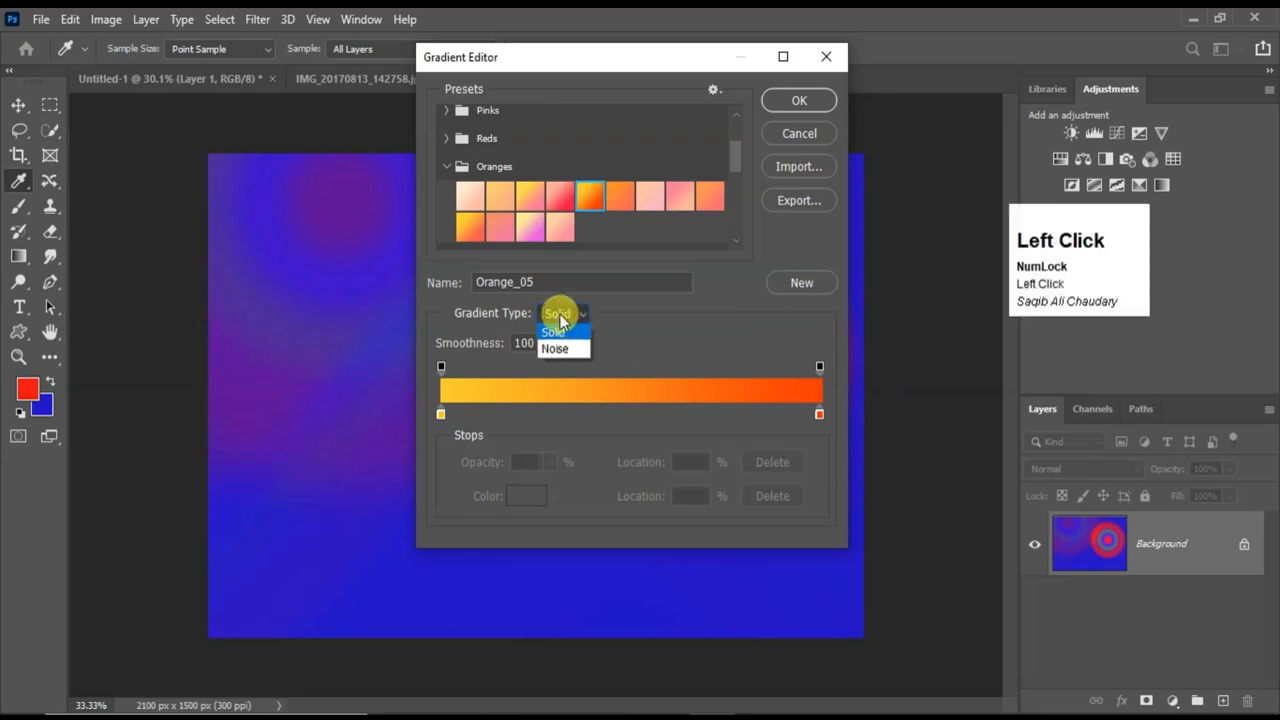
left_click(556, 347)
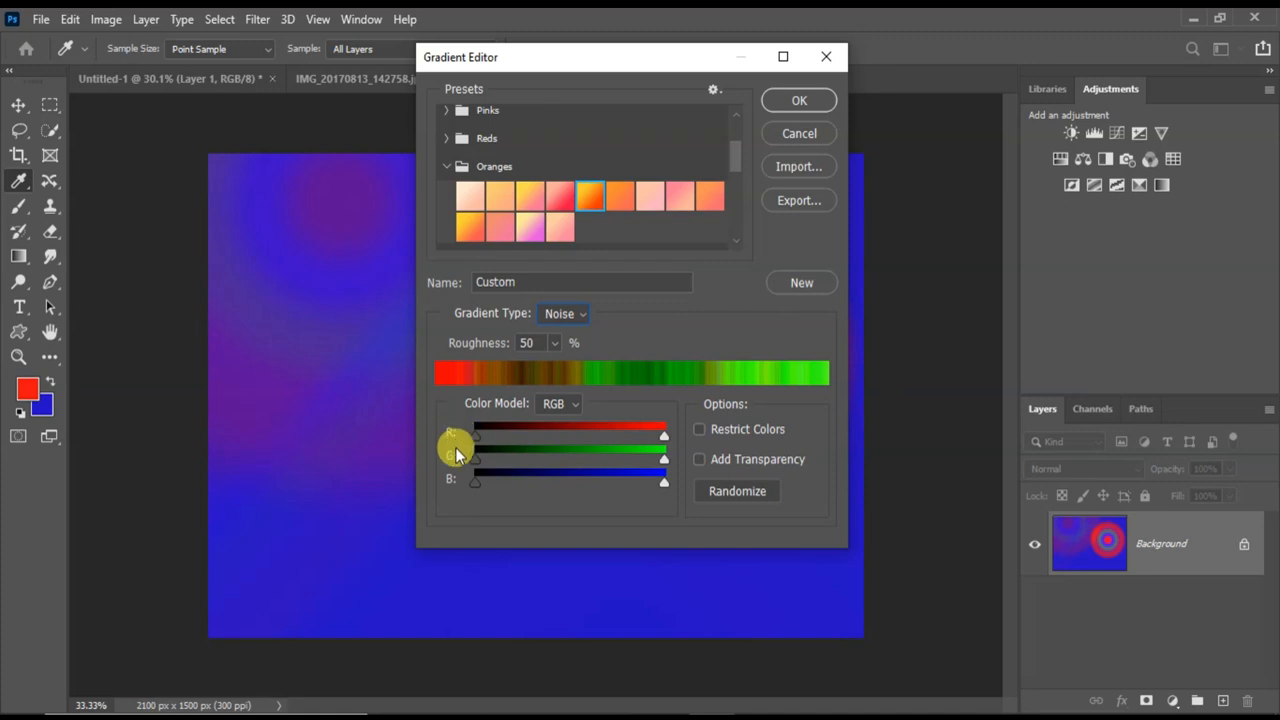
left_click(554, 405)
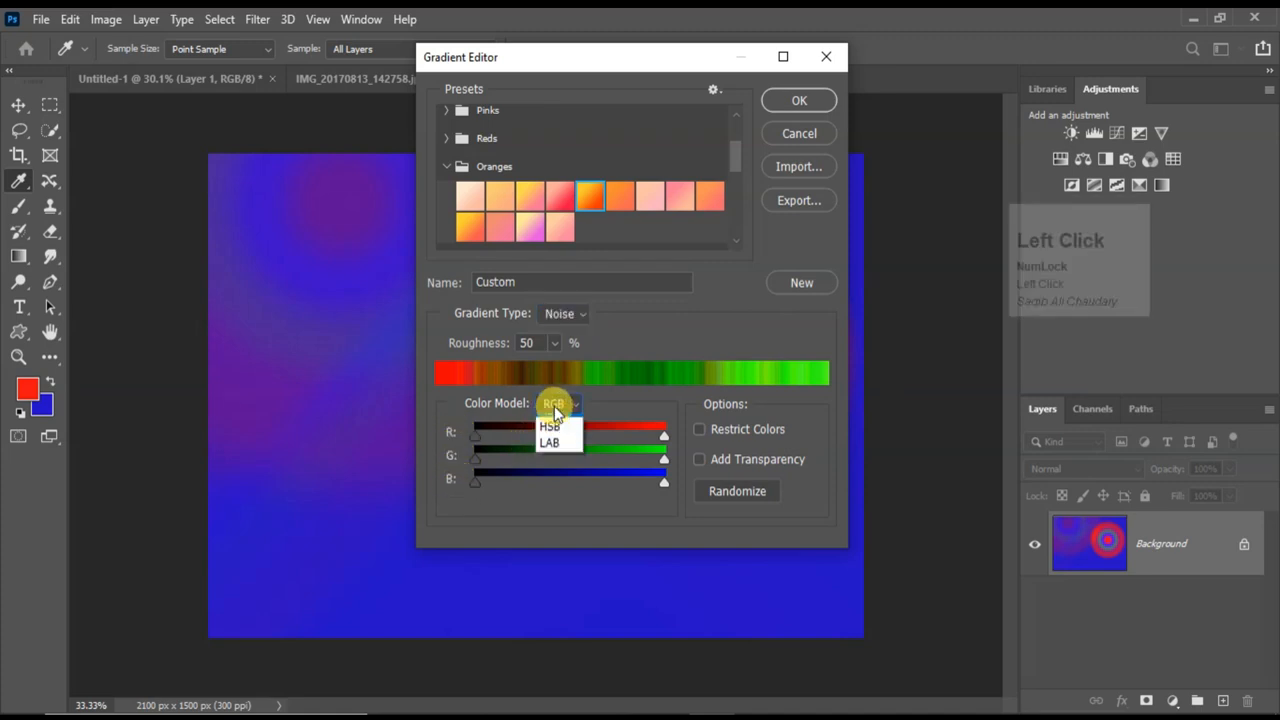
left_click(551, 439)
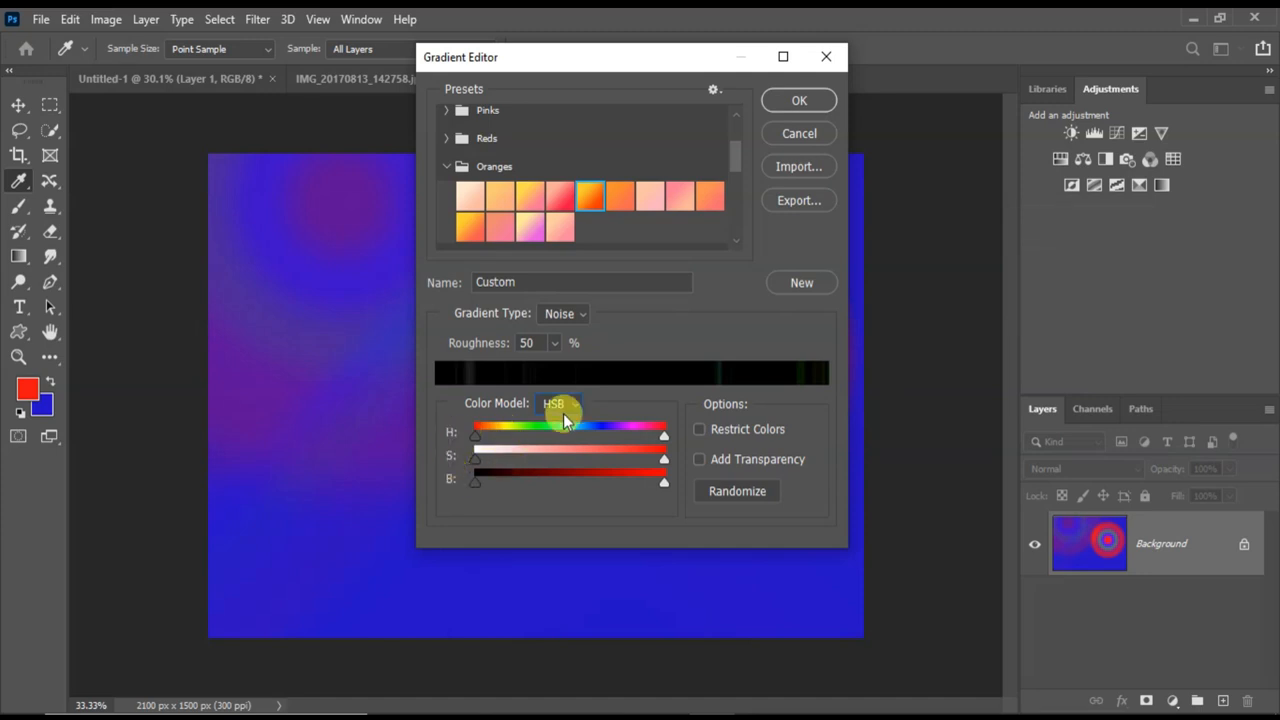
left_click(558, 405)
left_click(557, 450)
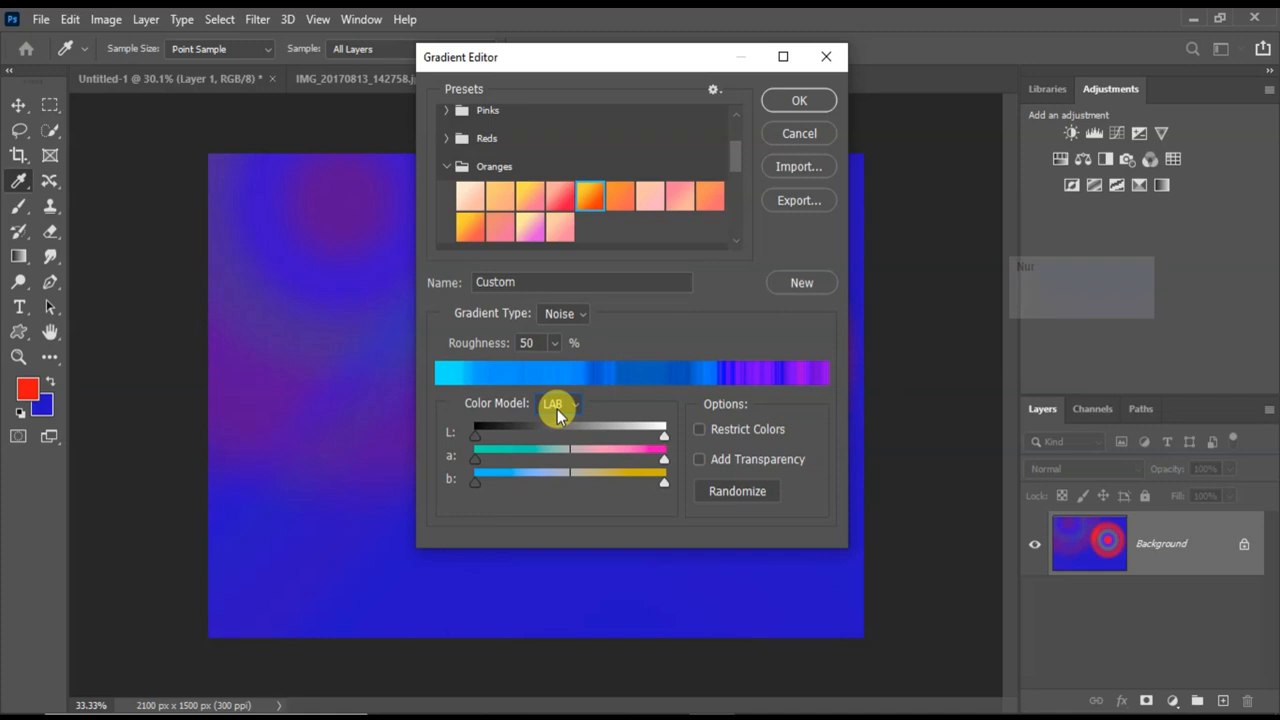
Set the noise gradient's color model to HSB and lower the upper limit of its saturation range to about the middle.
left_click(557, 407)
left_click(559, 423)
left_click(563, 412)
left_click(563, 441)
left_click(565, 408)
left_click_drag(660, 455, 591, 453)
Randomize the HSB noise gradient several times and accept the resulting gradient.
left_click(738, 501)
left_click(738, 501)
left_click(738, 501)
left_click(738, 501)
left_click(738, 501)
left_click(738, 501)
left_click(813, 99)
Fill the canvas with the noise gradient diagonally, twice in the radial style and twice in the linear style.
left_click_drag(220, 169, 757, 571)
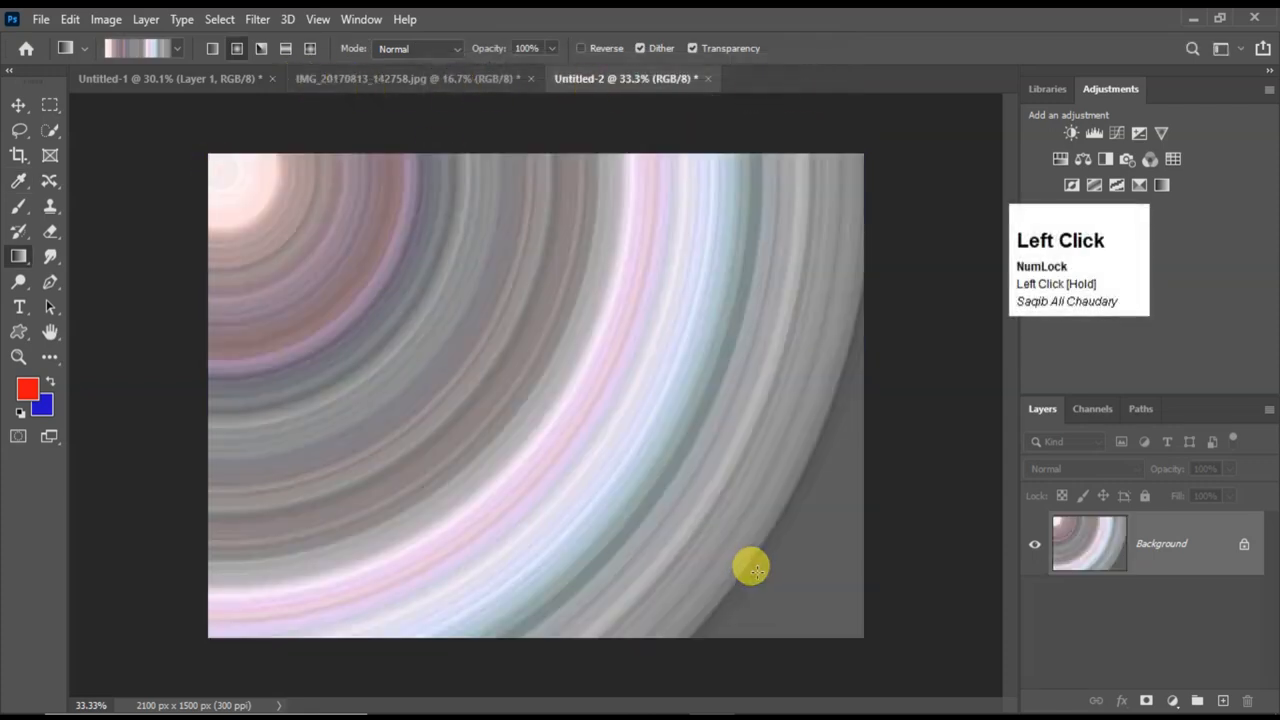
left_click_drag(425, 278, 587, 402)
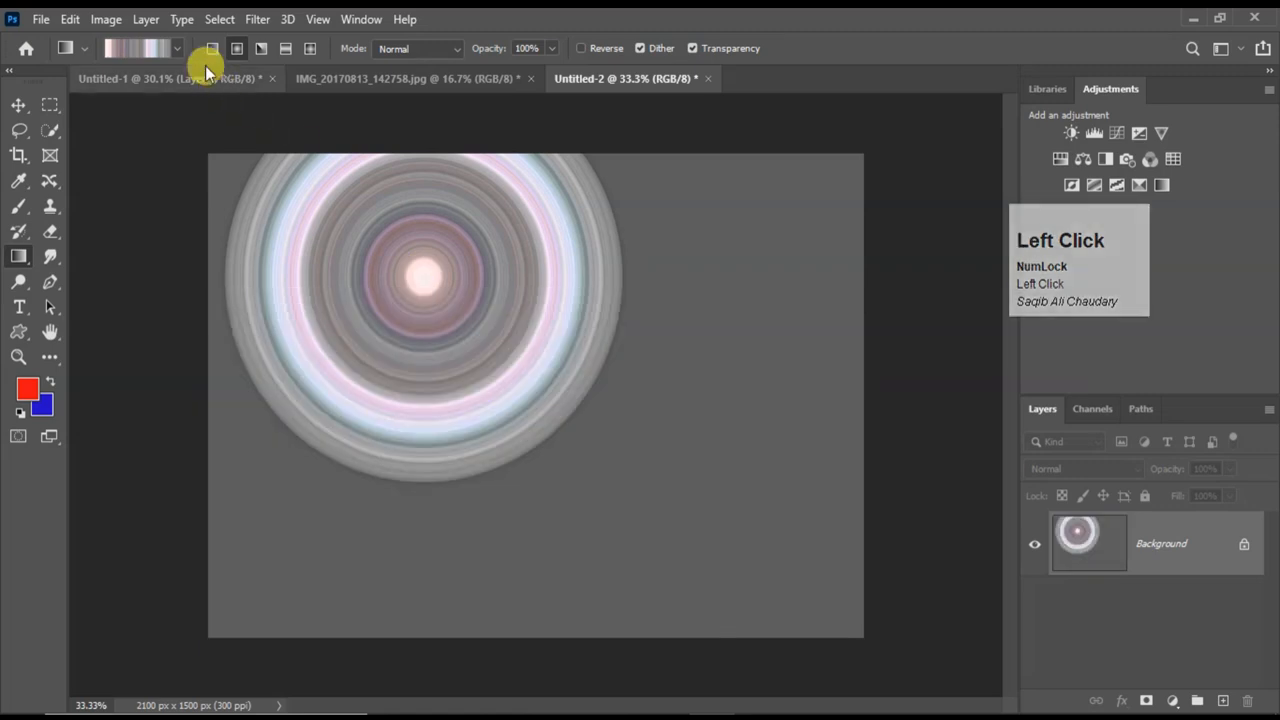
left_click(211, 48)
left_click_drag(293, 236, 612, 530)
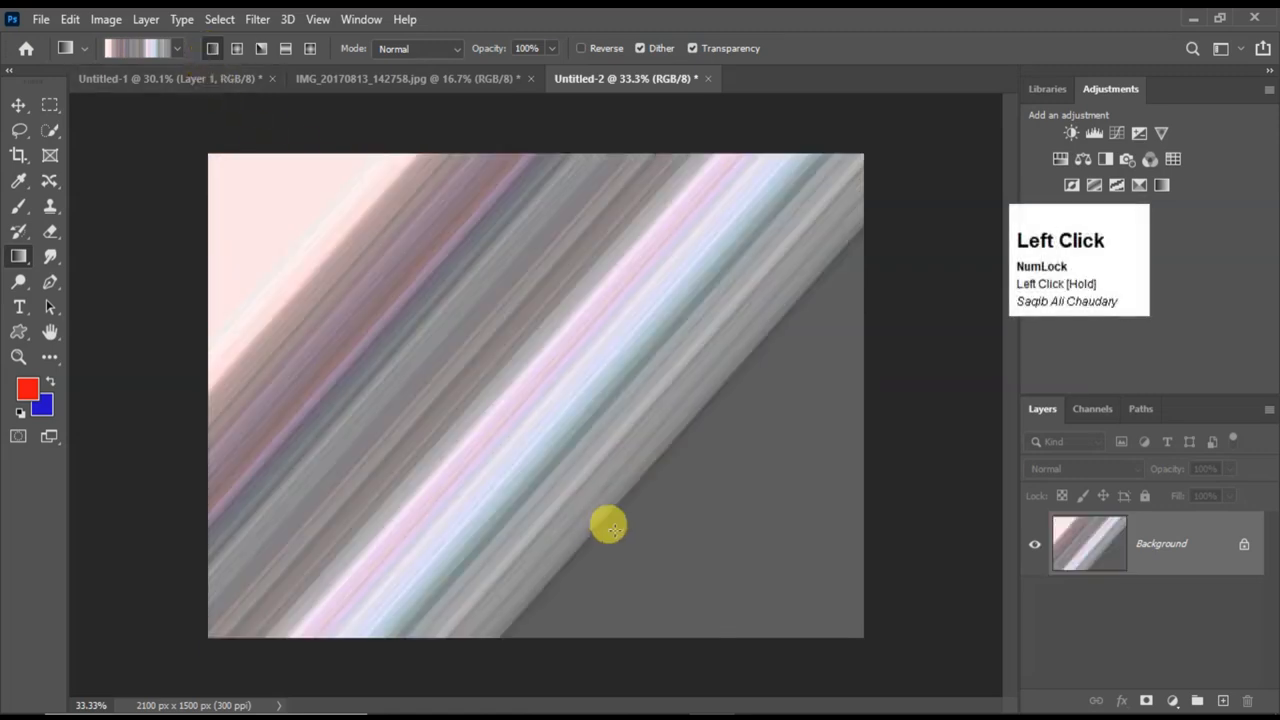
left_click_drag(375, 291, 604, 445)
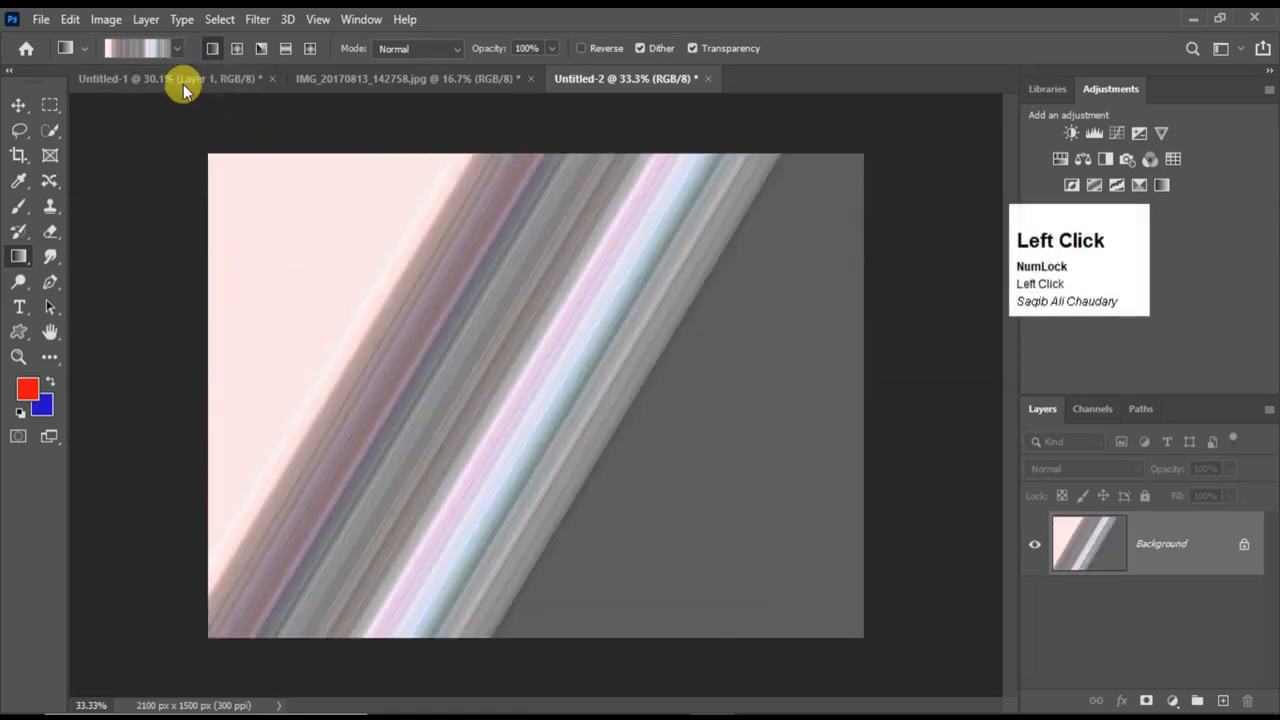
Lower the noise gradient's upper hue limit to blue, raise its upper saturation limit, randomize the colors and accept.
left_click(145, 48)
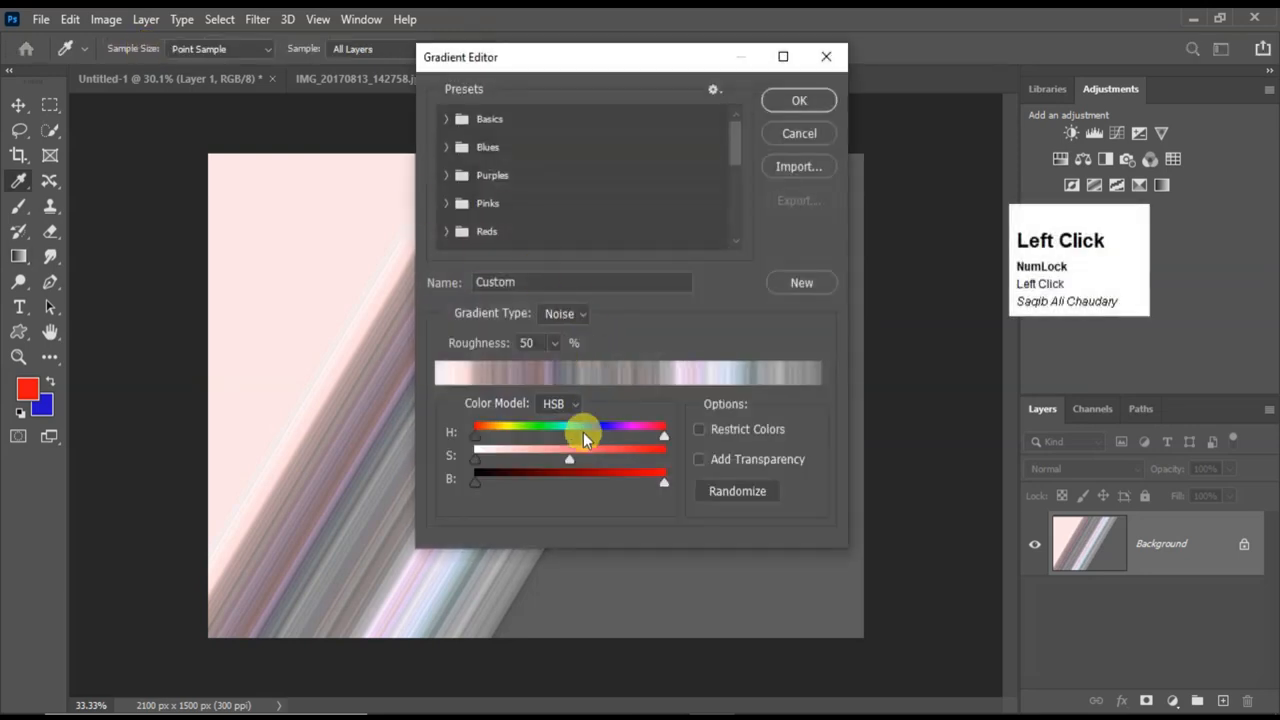
left_click_drag(570, 459, 605, 436)
left_click(724, 492)
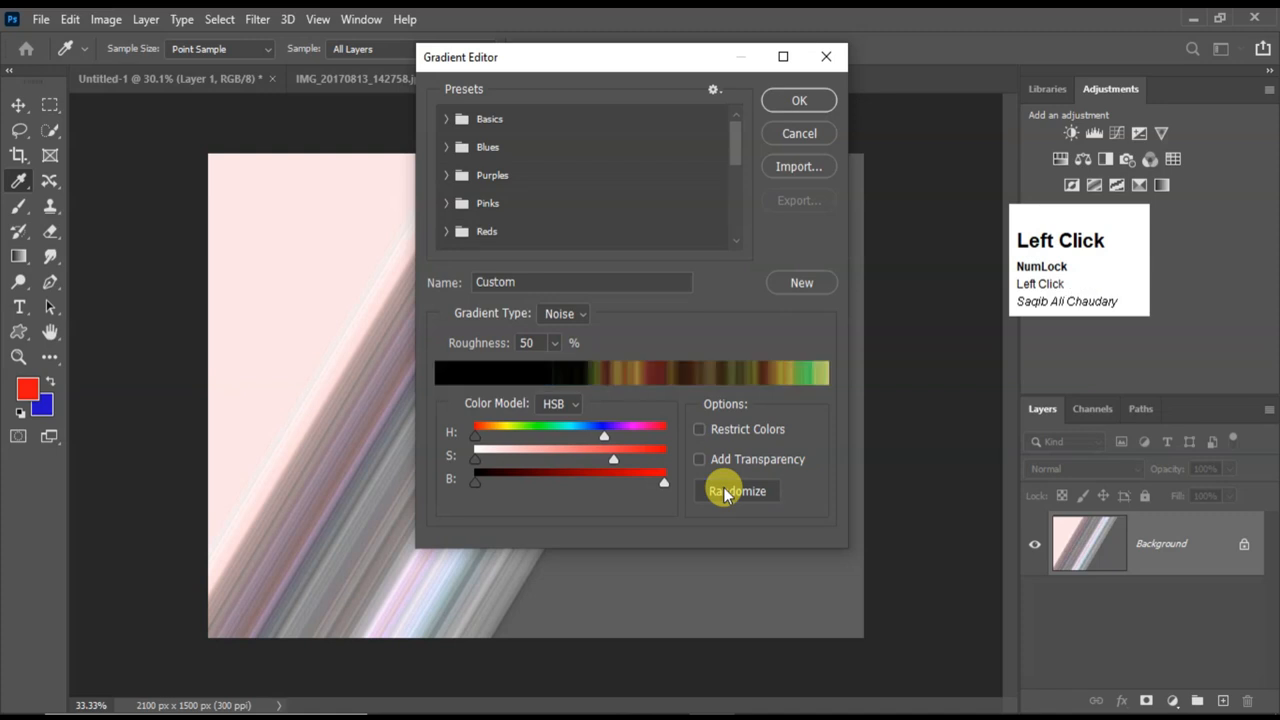
left_click(821, 103)
Apply the new noise gradient diagonally in the linear style, and draw several diamond gradients ending with one at the canvas's left side.
left_click_drag(575, 340, 748, 462)
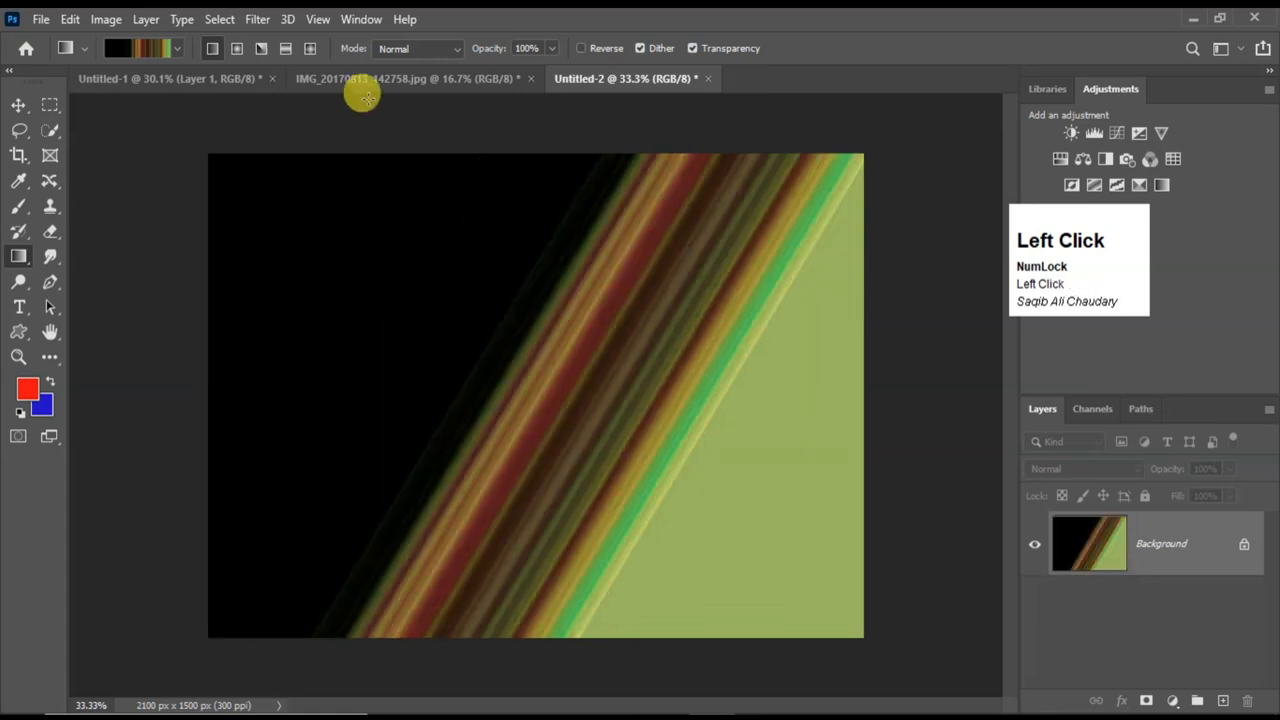
left_click(309, 48)
left_click_drag(393, 236, 575, 433)
left_click_drag(614, 271, 668, 381)
left_click_drag(503, 433, 504, 434)
left_click_drag(326, 363, 506, 502)
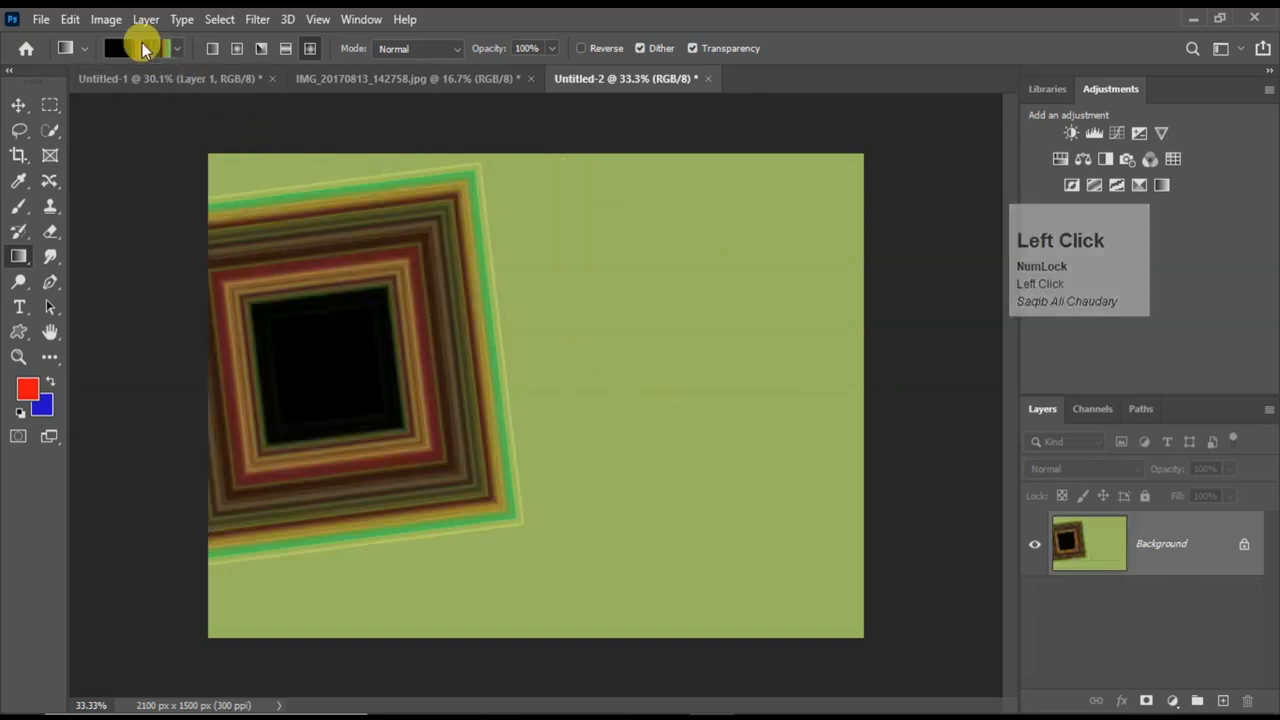
Try several more random variations of the HSB noise gradient in the Gradient Editor.
left_click(140, 48)
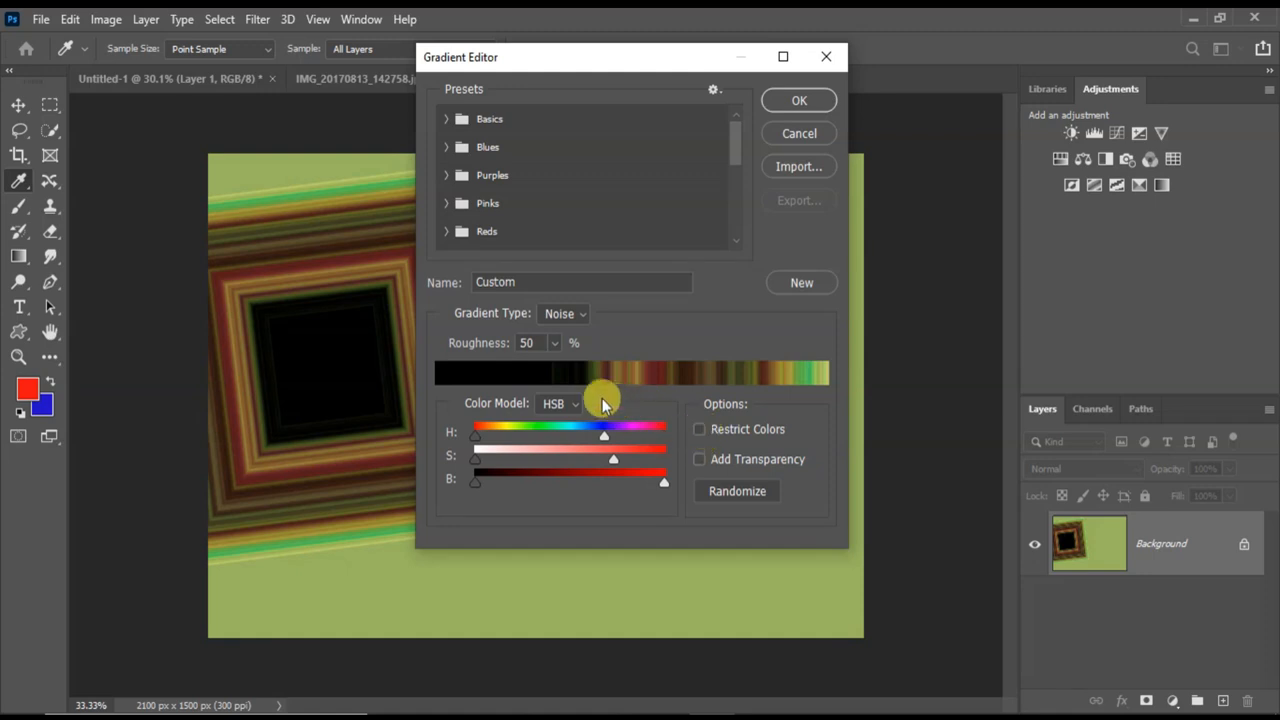
scroll(557, 380, "up", 1)
left_click(564, 316)
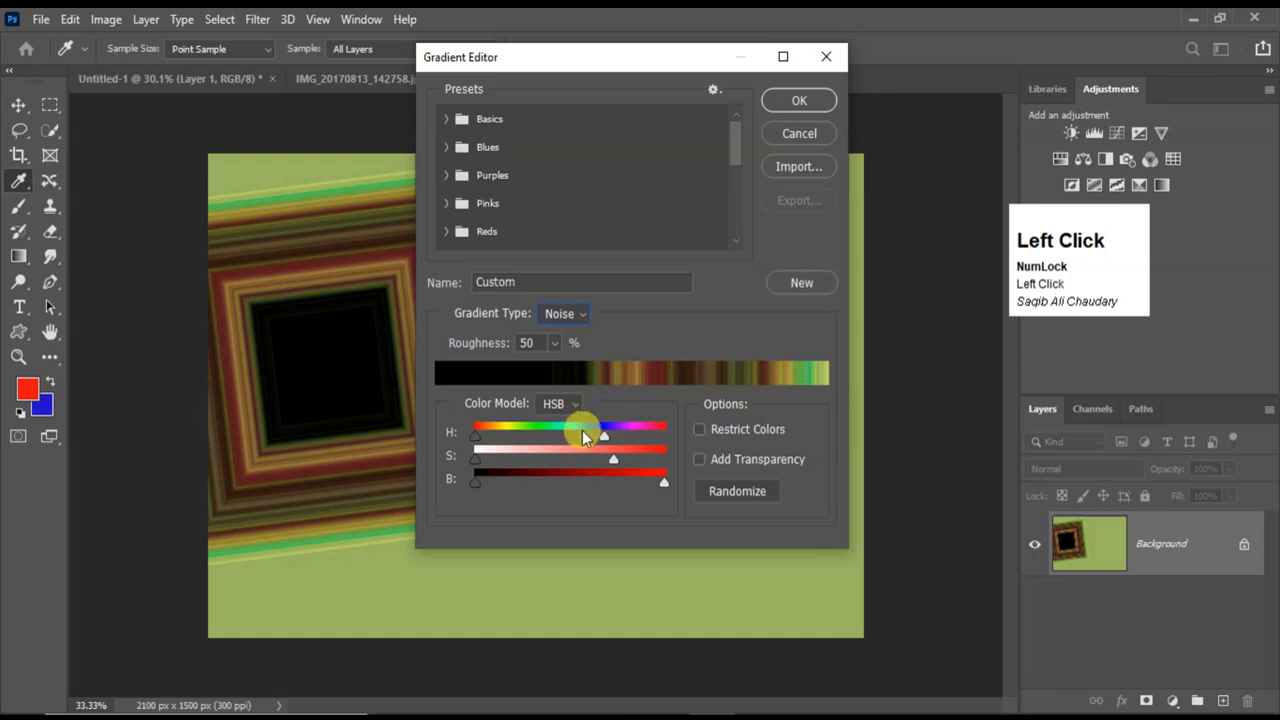
scroll(589, 378, "up", 1)
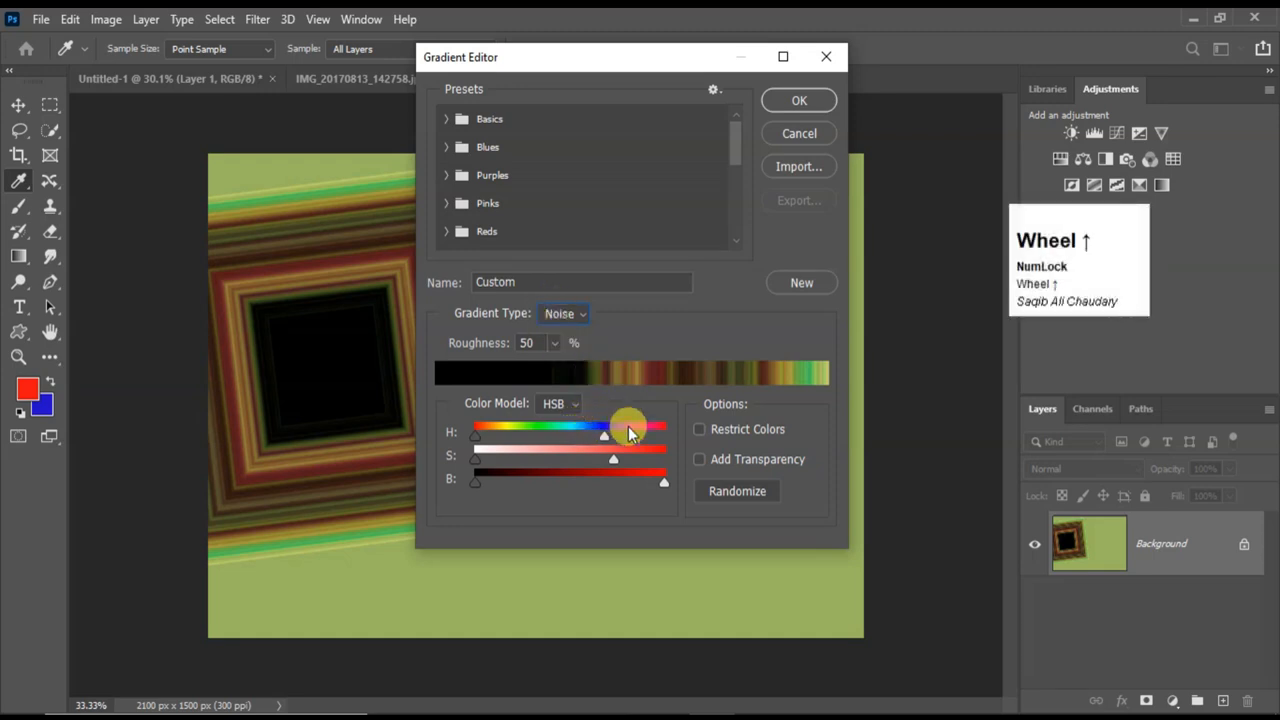
left_click(609, 474)
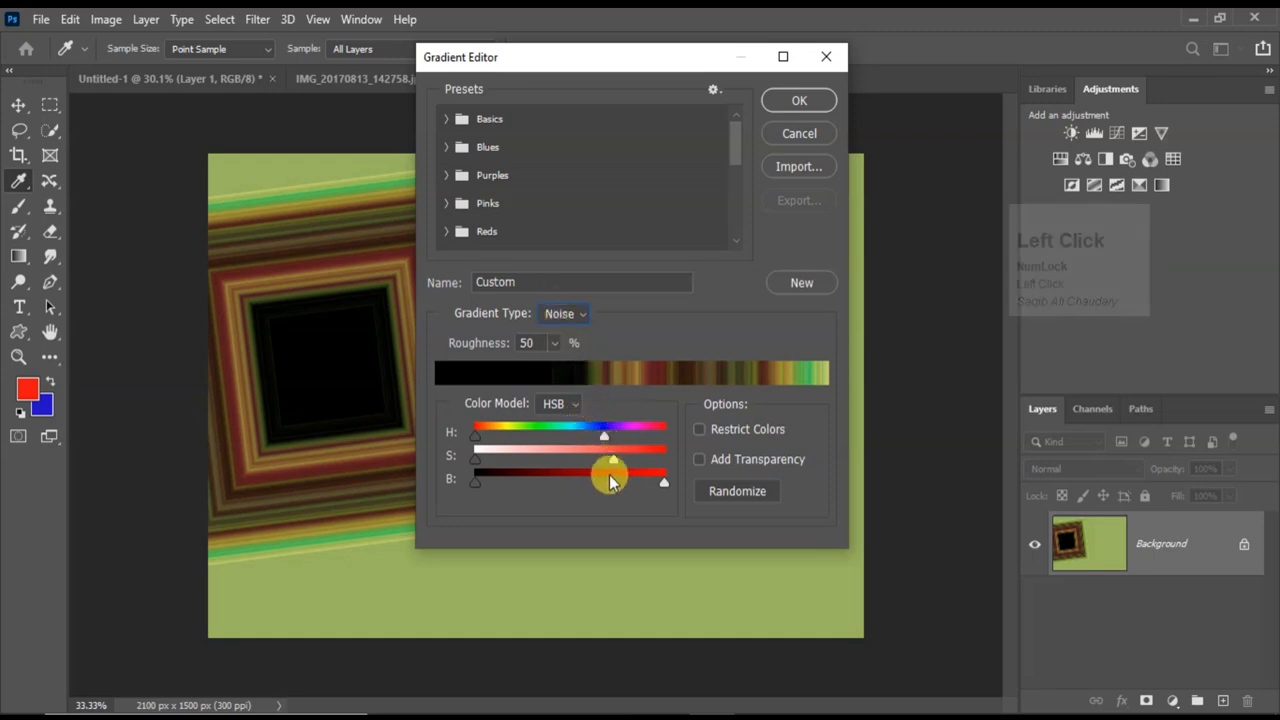
left_click(718, 487)
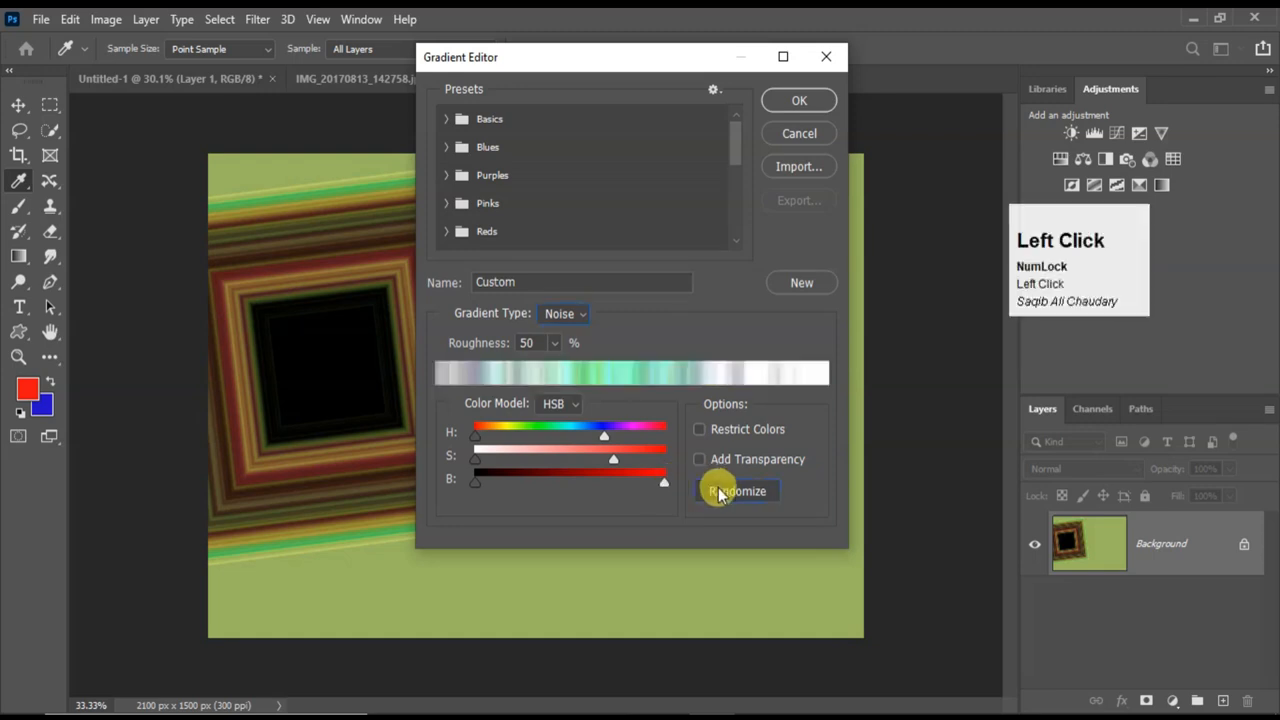
left_click(718, 487)
left_click(718, 487)
left_click(718, 487)
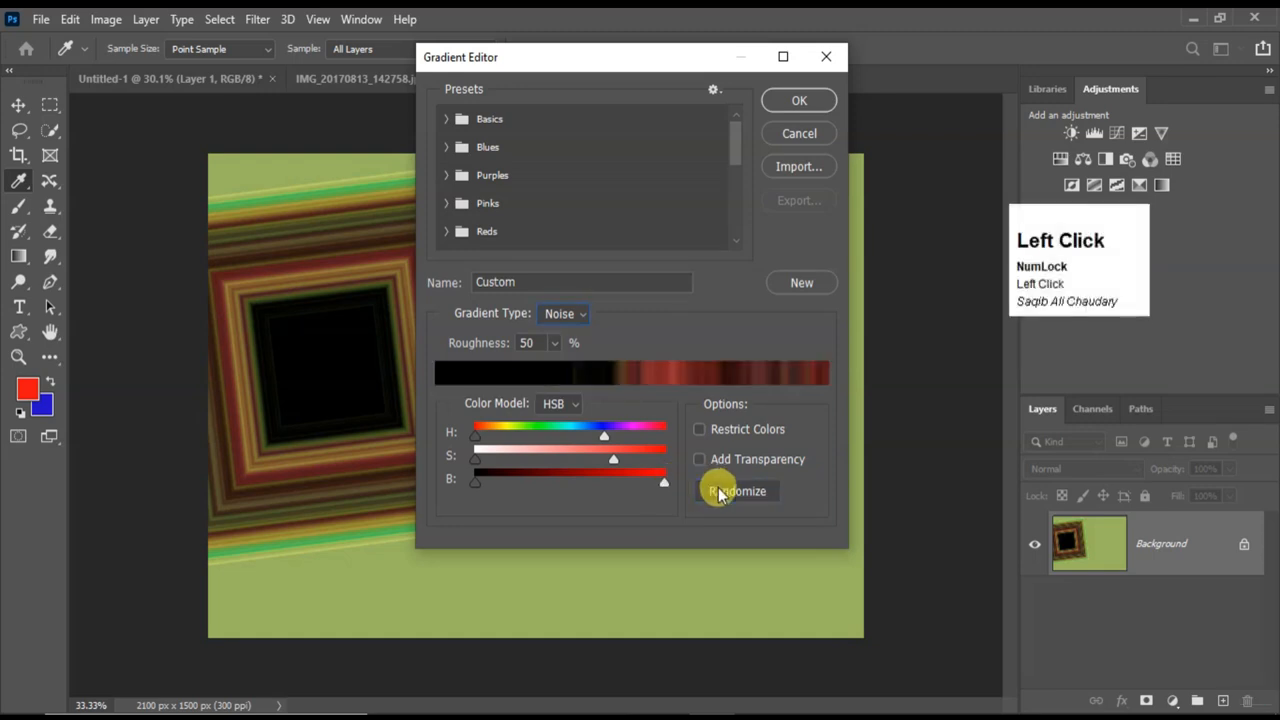
left_click(718, 487)
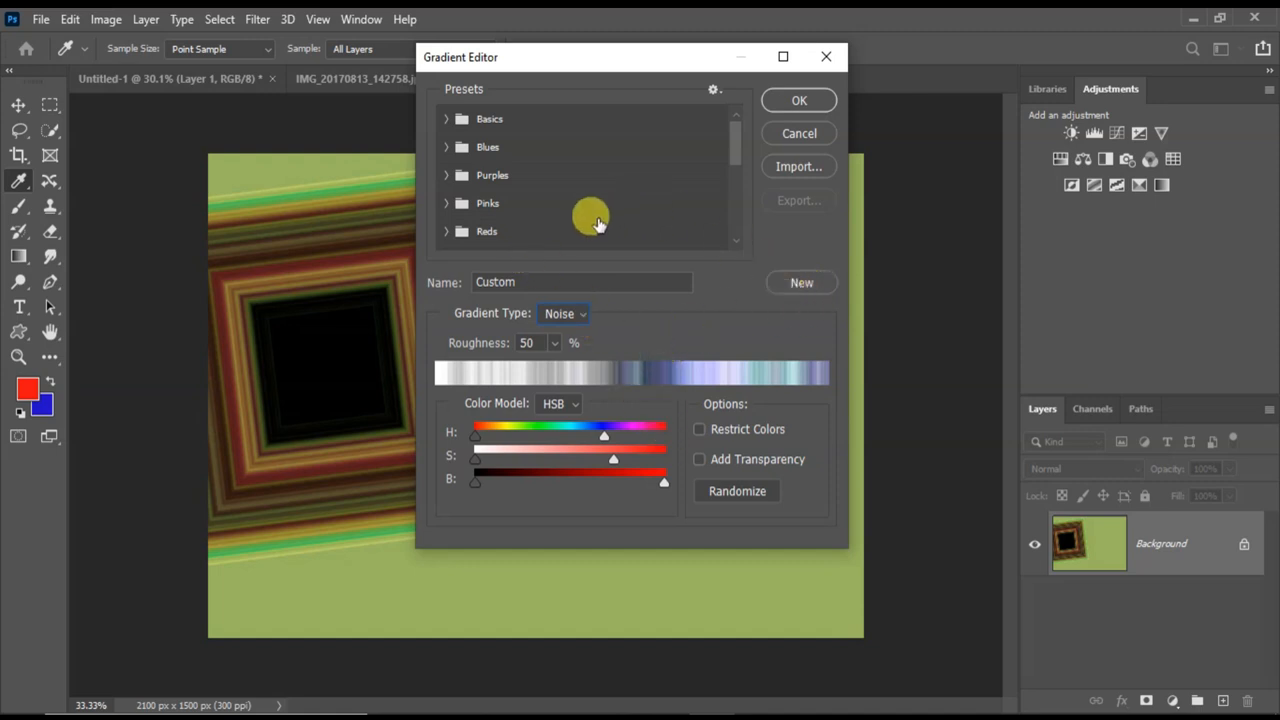
Check the end of the preset list for the saved custom gradient and close the Gradient Editor without accepting changes.
scroll(550, 192, "down", 2)
scroll(550, 192, "down", 3)
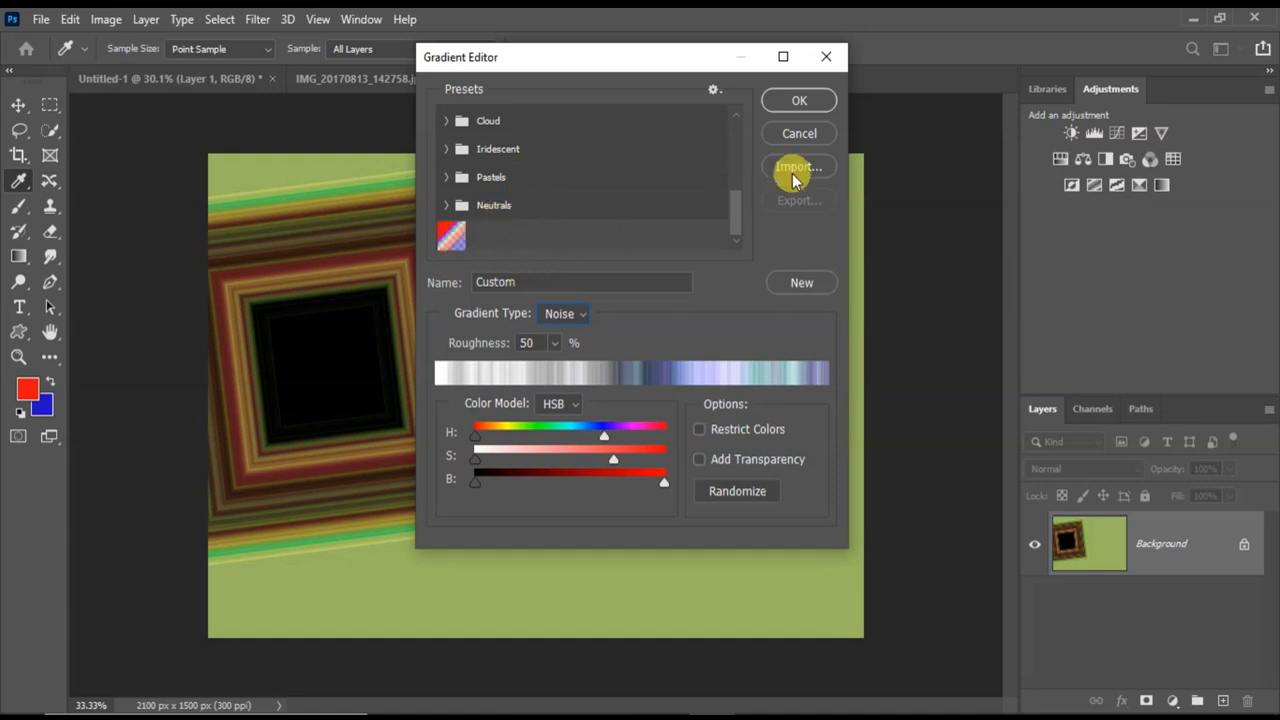
left_click(828, 57)
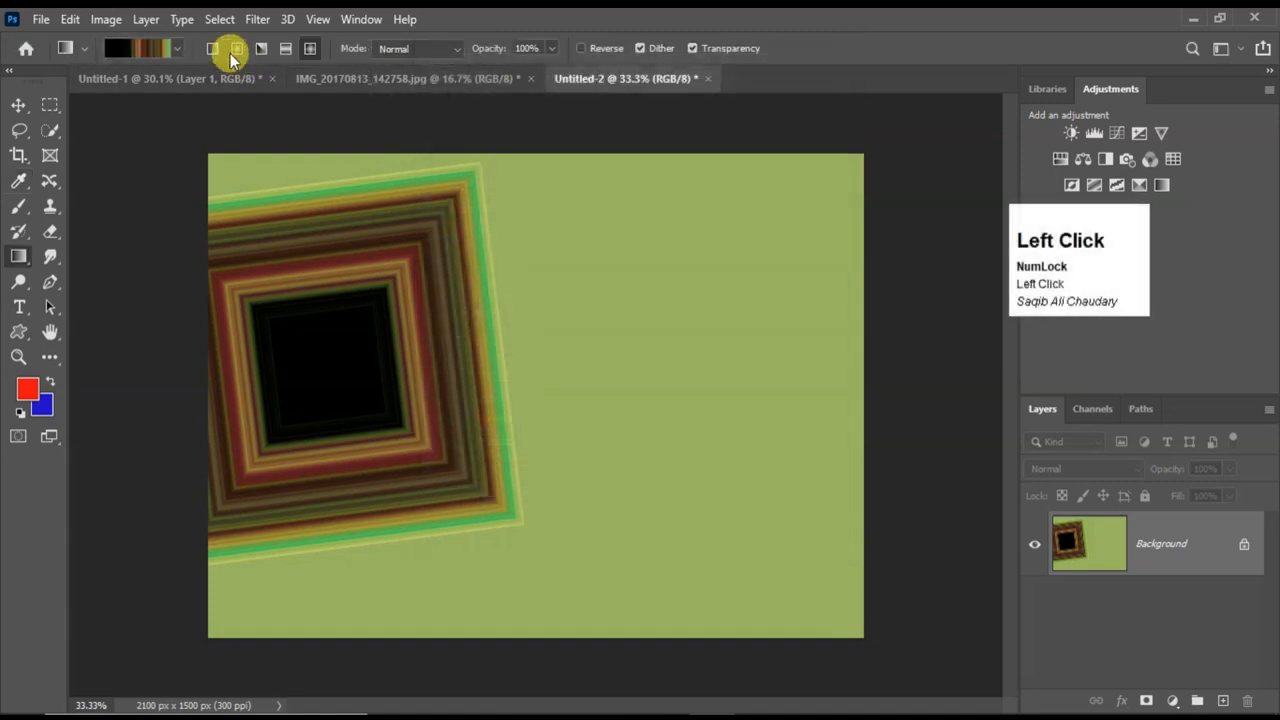
Reopen the Gradient Editor for the current noise gradient.
left_click(161, 52)
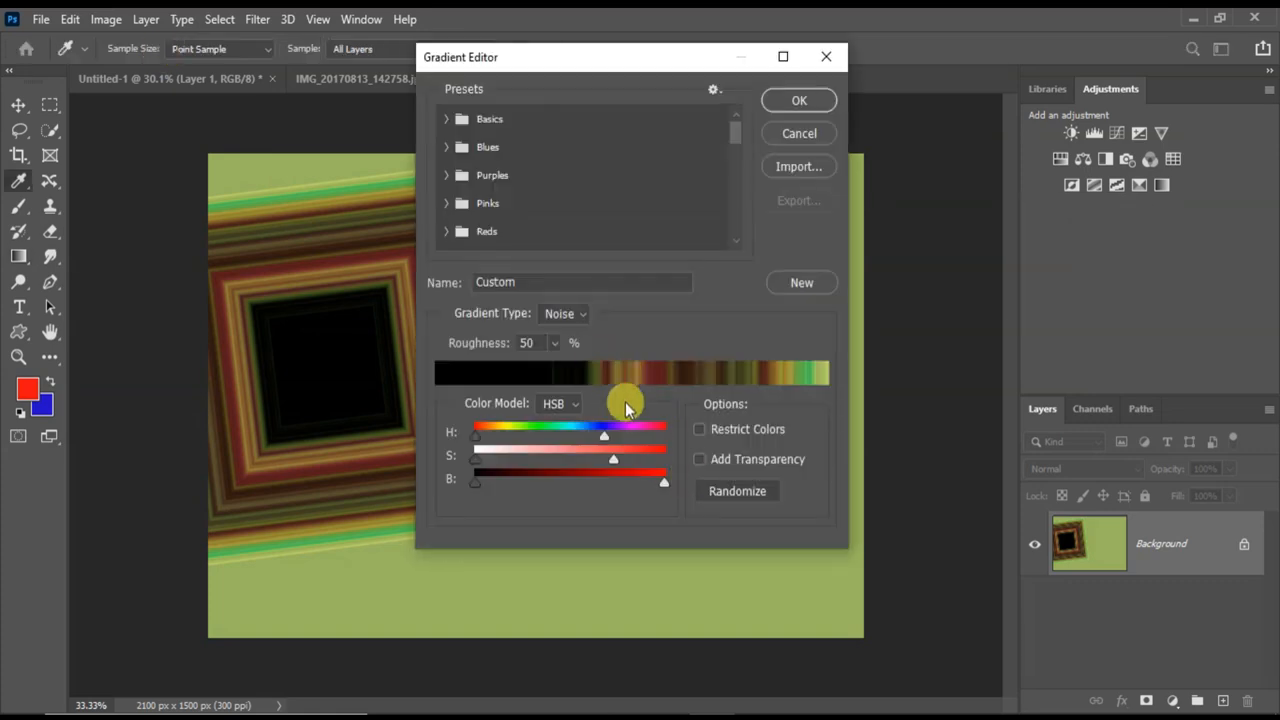